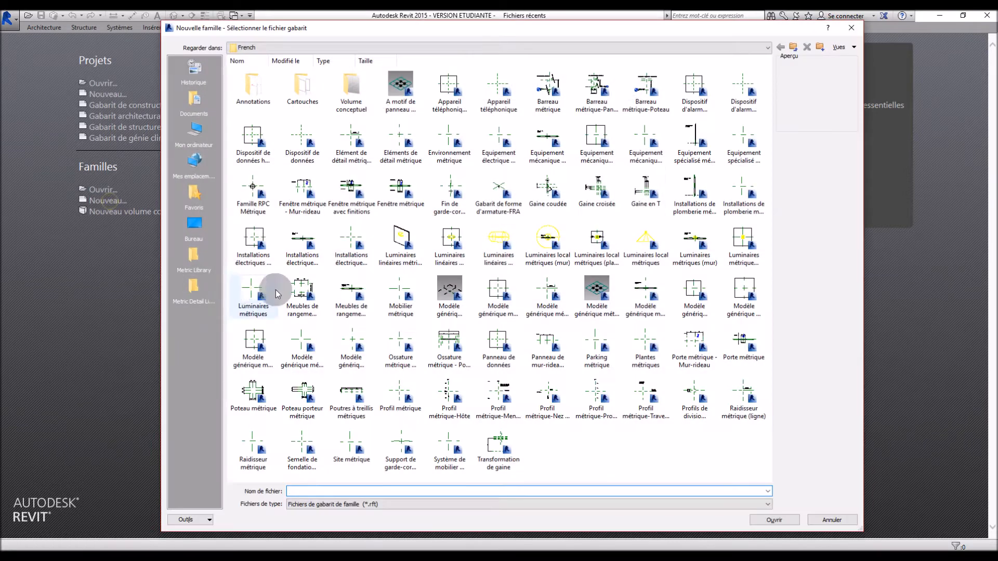
Step: Create a family from the Mobilier métrique template and start a Blend with first end 500 and second end 750
double_click(400, 291)
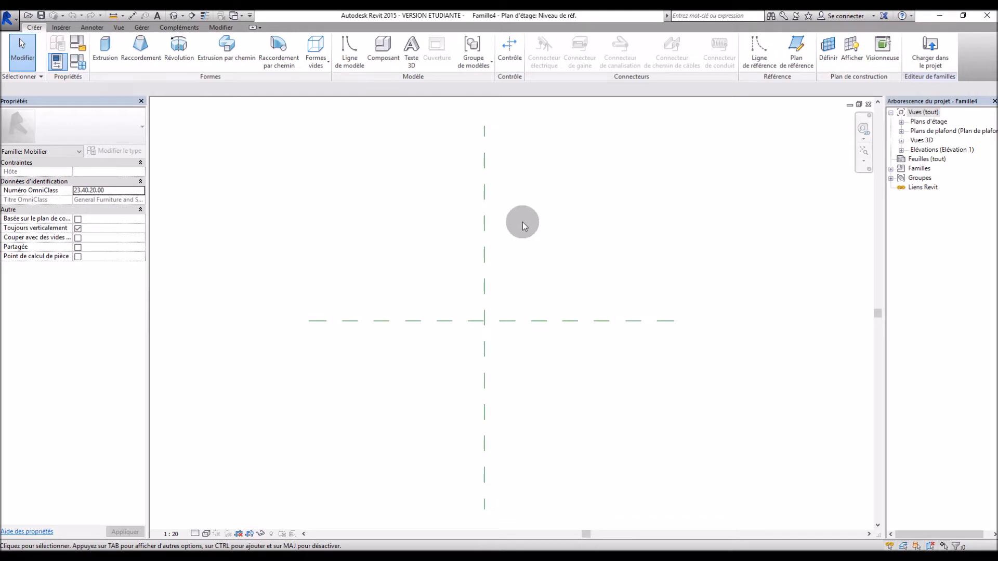
left_click(145, 54)
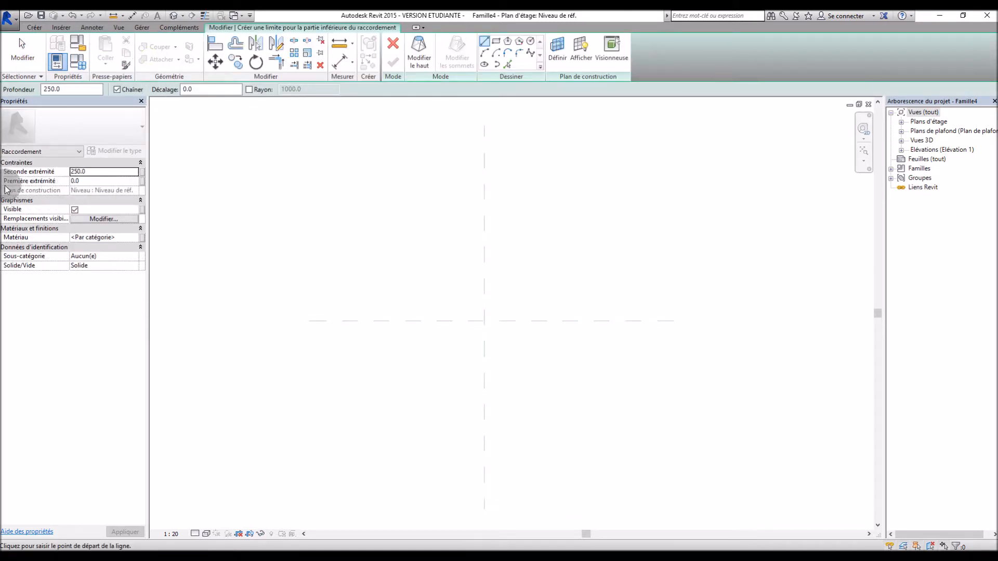
double_click(104, 173)
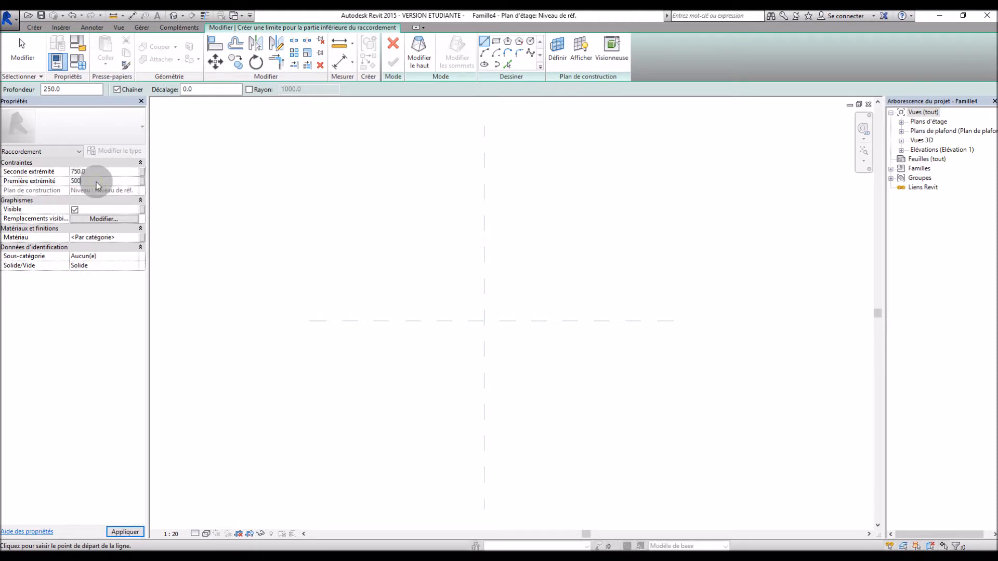
left_click(79, 309)
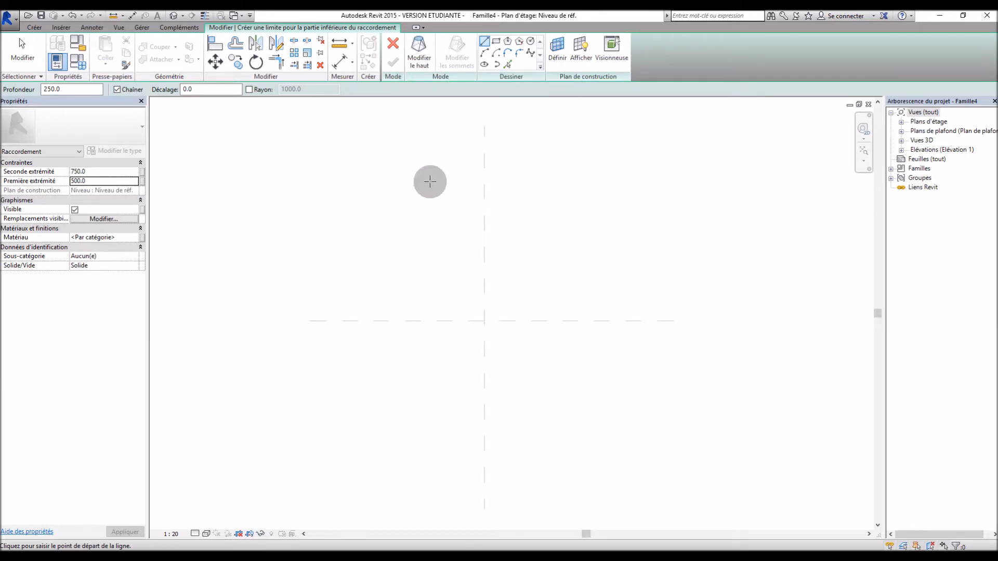
Step: Sketch a placeholder rectangle of about 120 by 100 mm as the blend's base boundary and switch to editing the top boundary
left_click(419, 52)
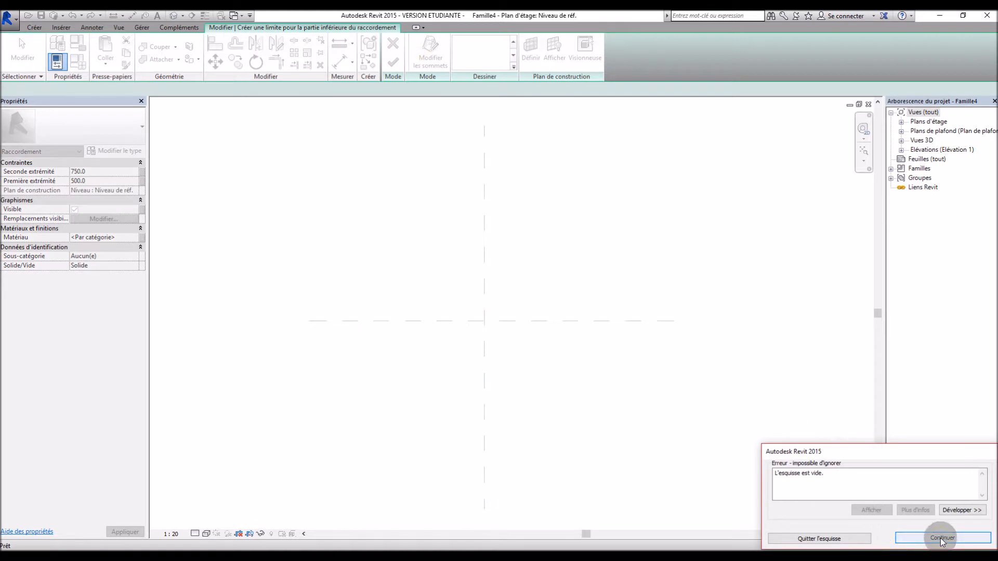
left_click(942, 537)
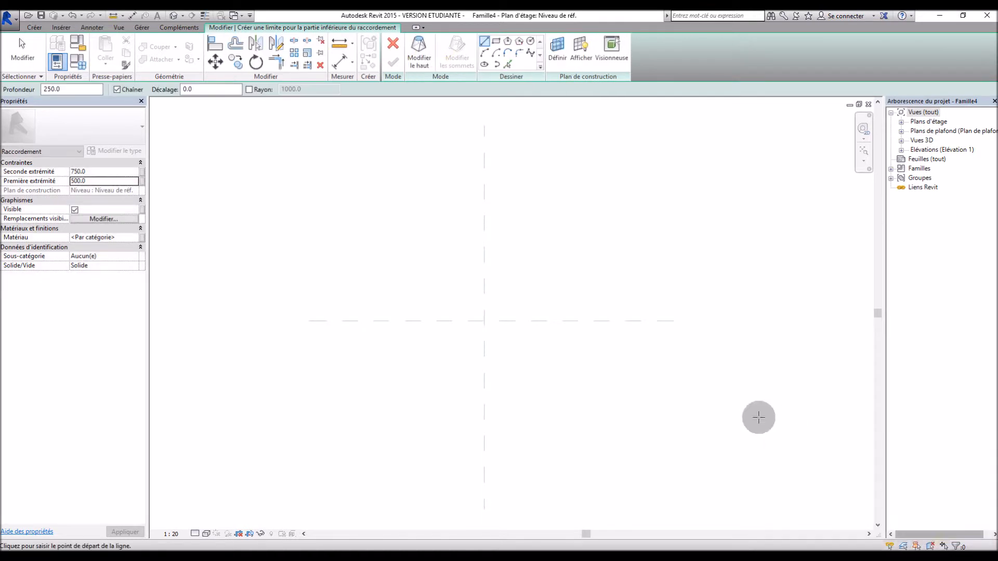
left_click(497, 44)
left_click(538, 285)
left_click(553, 299)
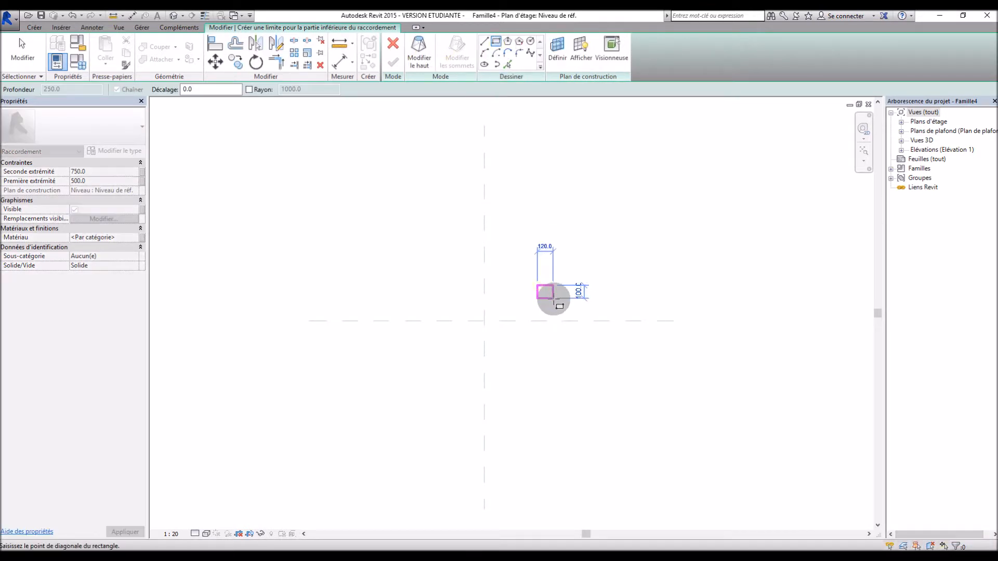
left_click(431, 49)
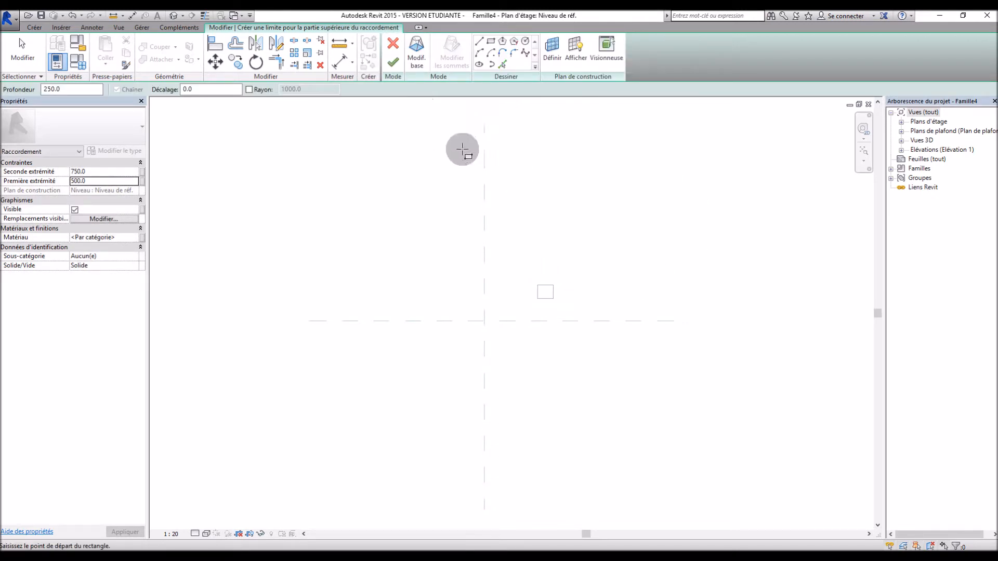
Step: Sketch the top boundary rectangle from the reference planes' intersection and size it to 1800 by 900 mm
left_click(483, 322)
left_click(690, 245)
key("Escape")
key("Escape")
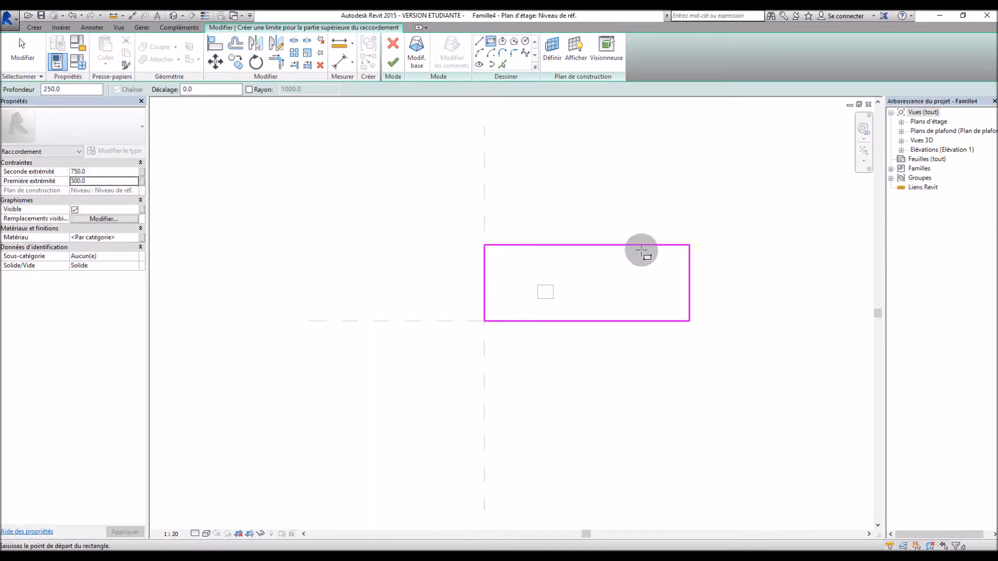
left_click(637, 247)
left_click(711, 284)
type("900")
key("Return")
left_click(690, 285)
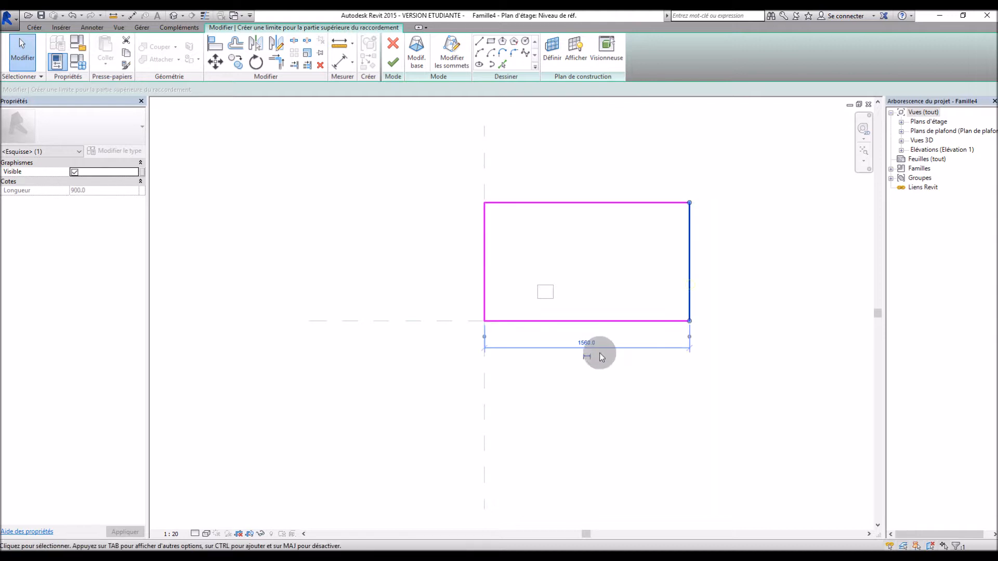
key("Return")
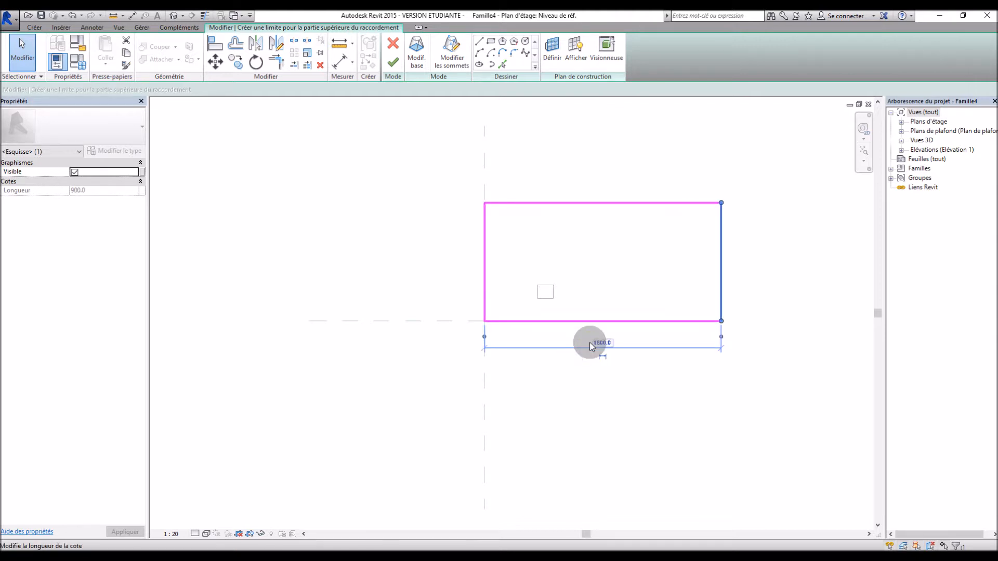
left_click(611, 389)
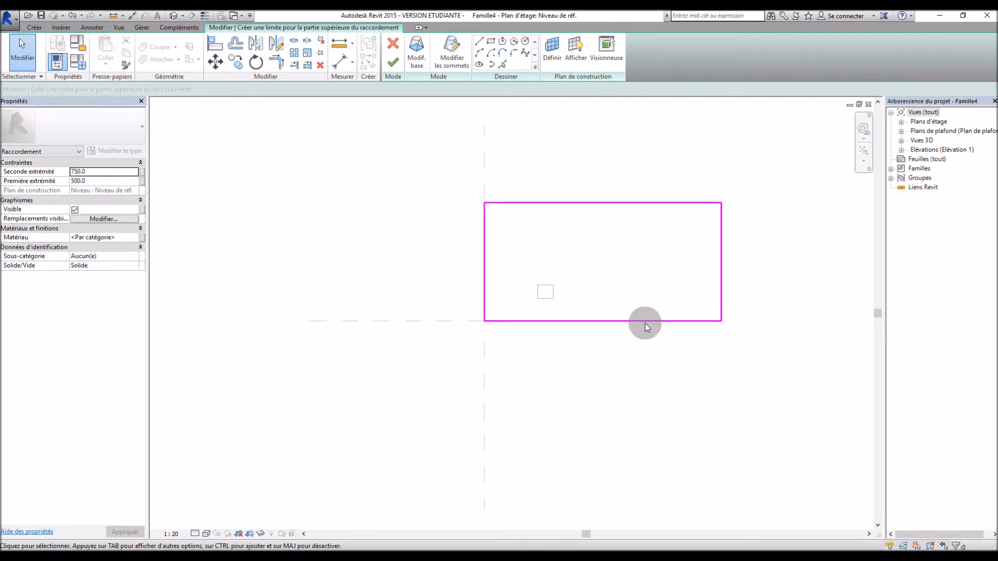
Step: Draw two horizontal lines across the rectangle, each 200 mm inside one of its long edges
left_click(479, 42)
left_click(485, 229)
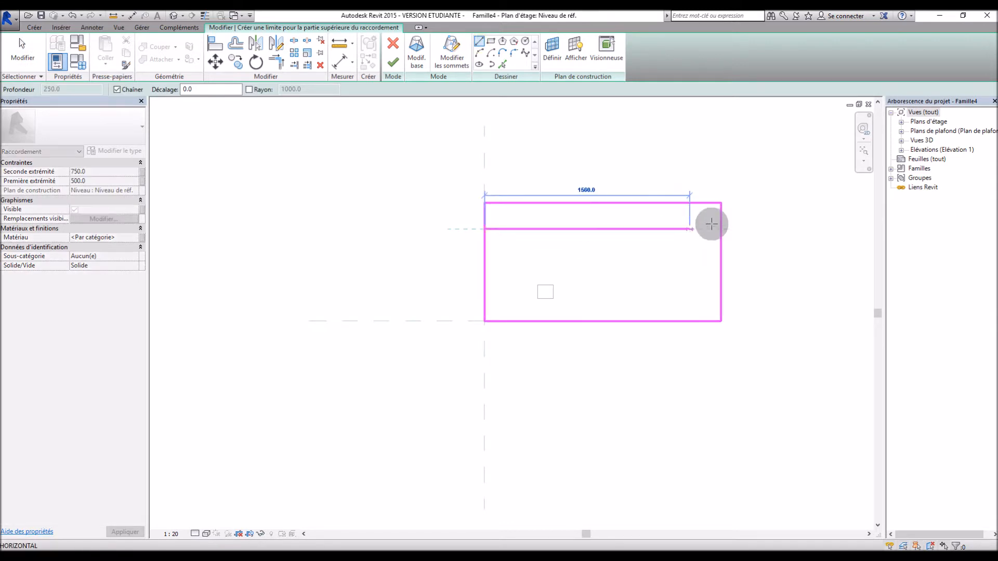
left_click(721, 228)
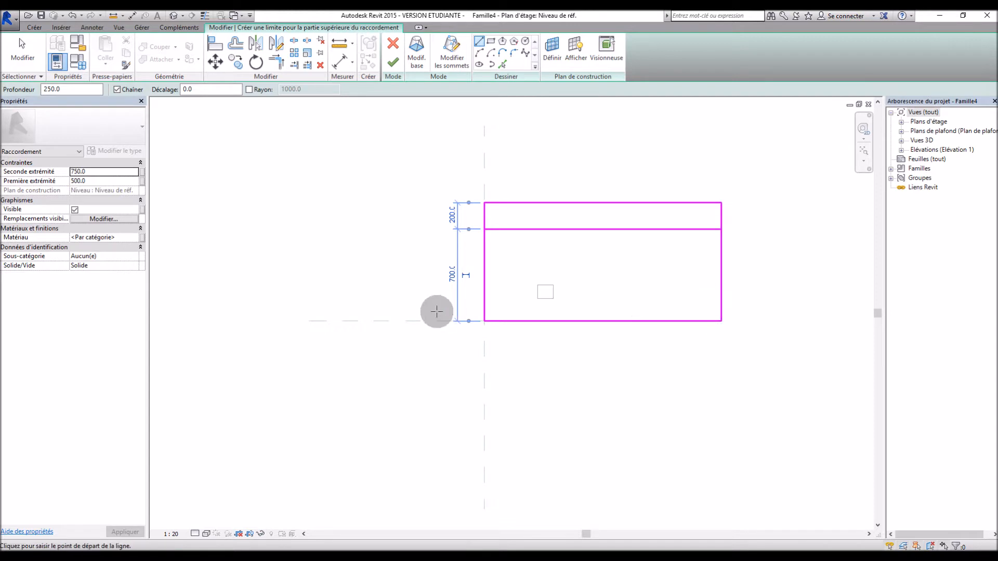
left_click(484, 274)
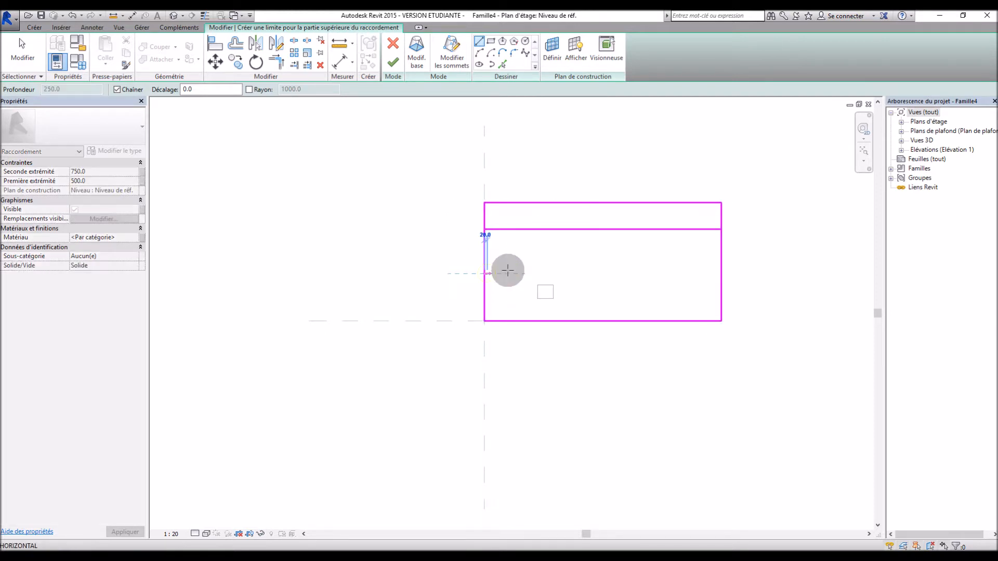
left_click(720, 273)
key("Escape")
key("Escape")
left_click(615, 274)
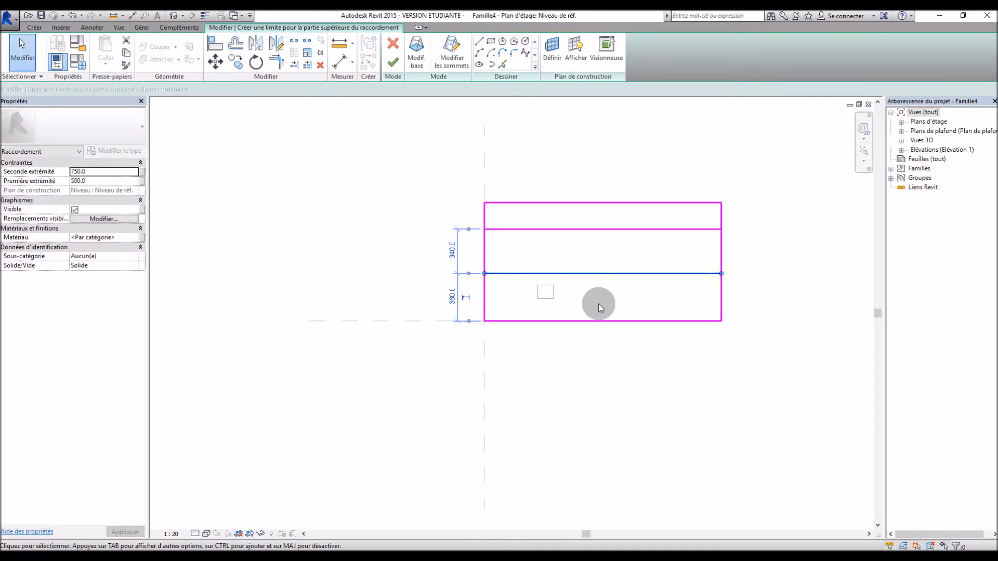
type("200")
key("Return")
Step: Draw two full-height vertical lines across the rectangle, about 340 mm from its left edge and about 300 mm from its right edge
left_click(480, 43)
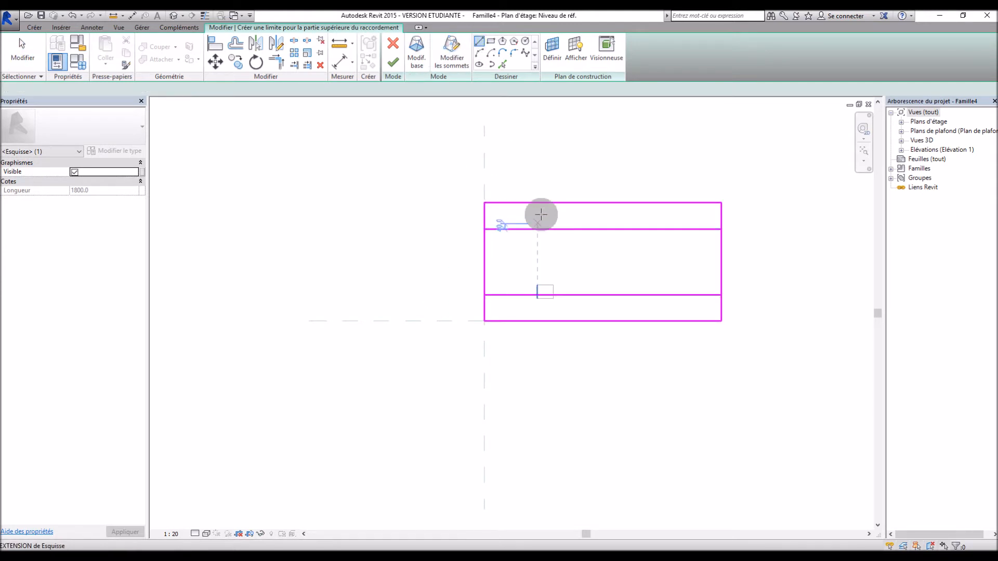
left_click(529, 202)
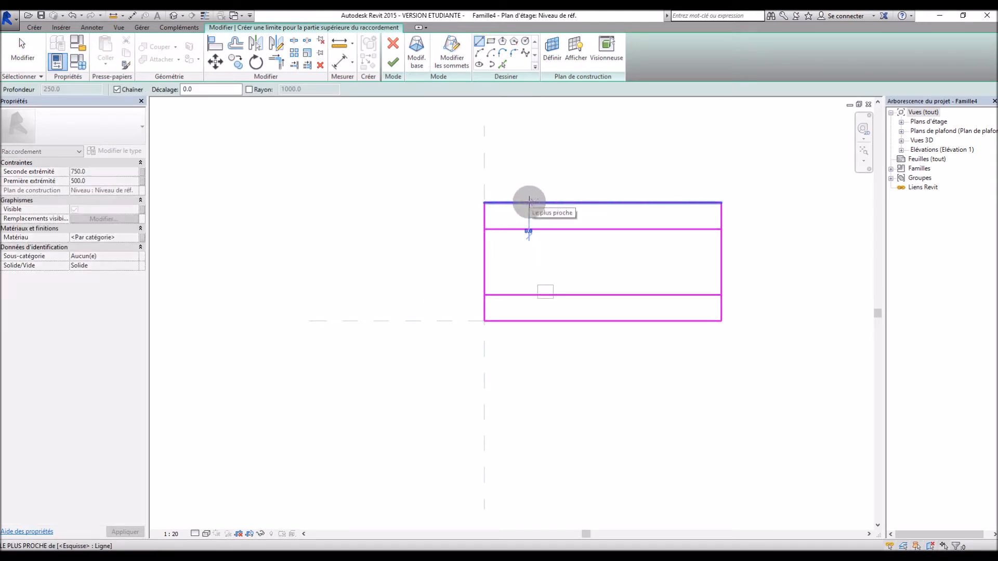
left_click(529, 321)
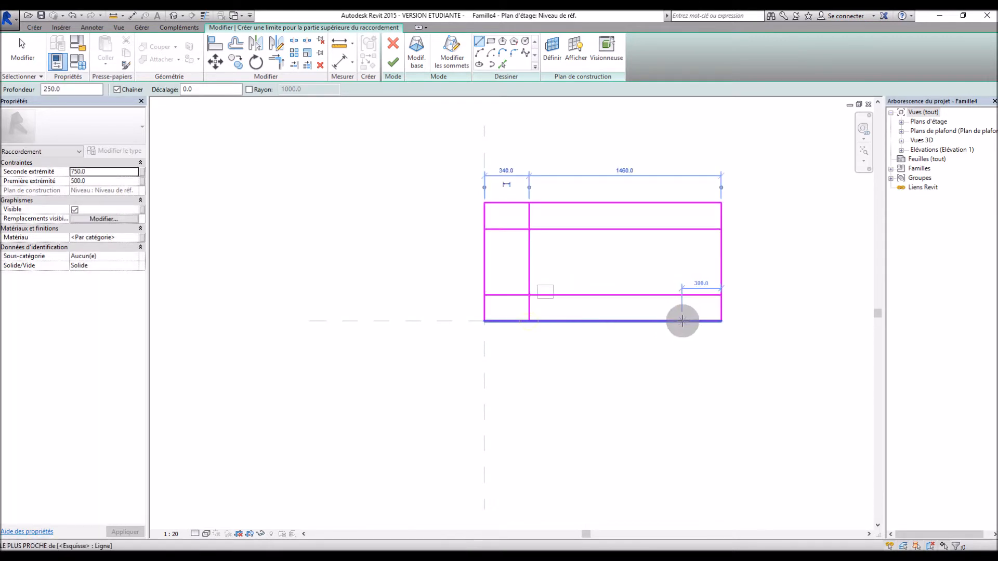
left_click(679, 320)
left_click(682, 203)
key("Escape")
key("Escape")
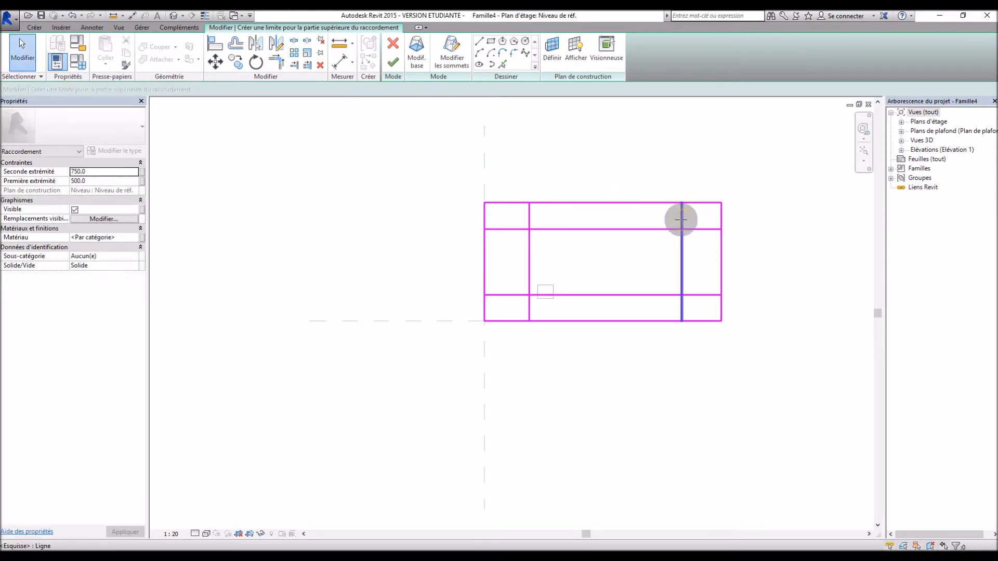
Step: Set each inner vertical line 400 mm from its nearest short edge of the rectangle
left_click(695, 341)
type("400")
key("Return")
left_click(528, 254)
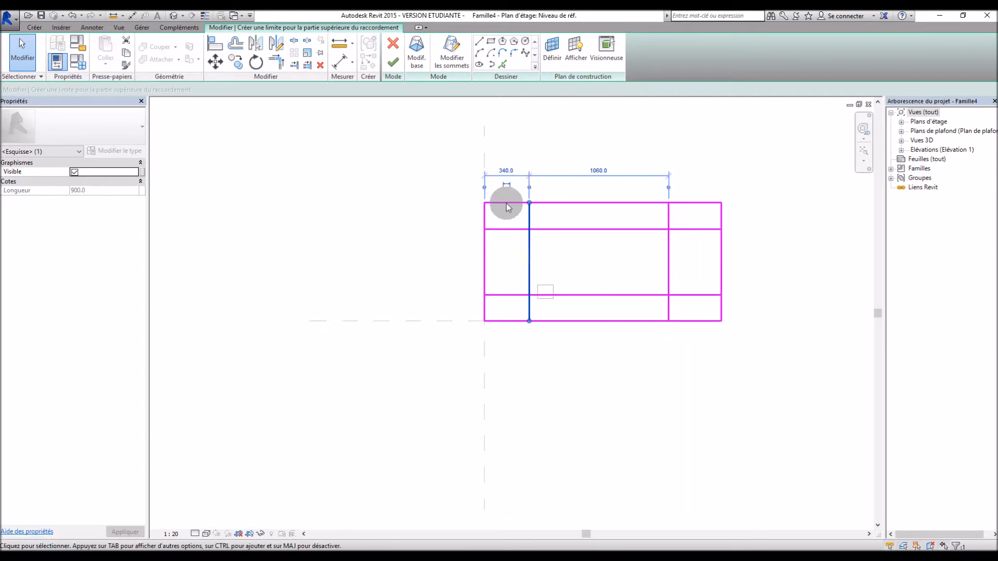
left_click(510, 169)
type("400")
key("Return")
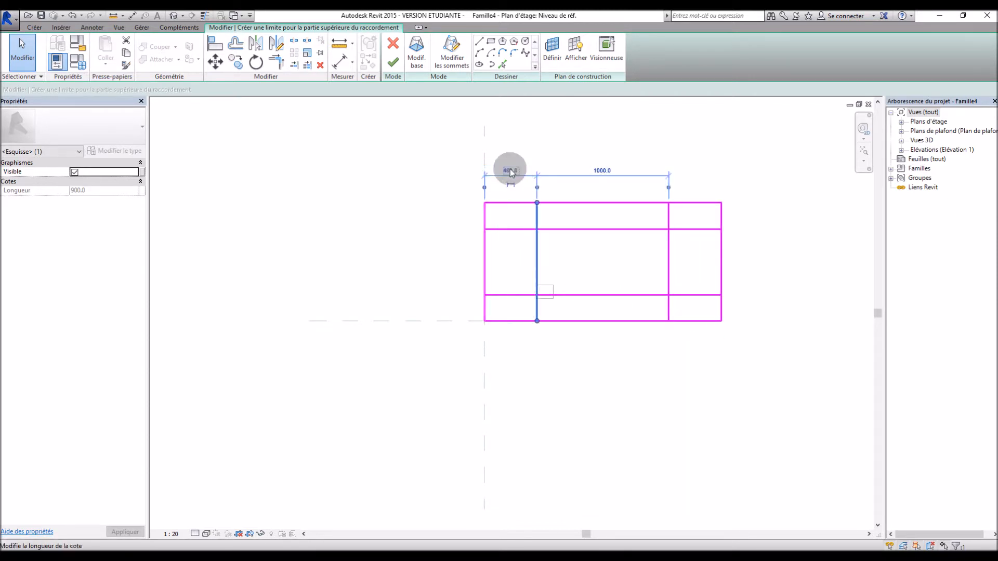
Step: Draw diagonal lines across all four corners of the rectangle, joining the points where the inner lines meet its edges
left_click(479, 41)
scroll(738, 237, "up", 2)
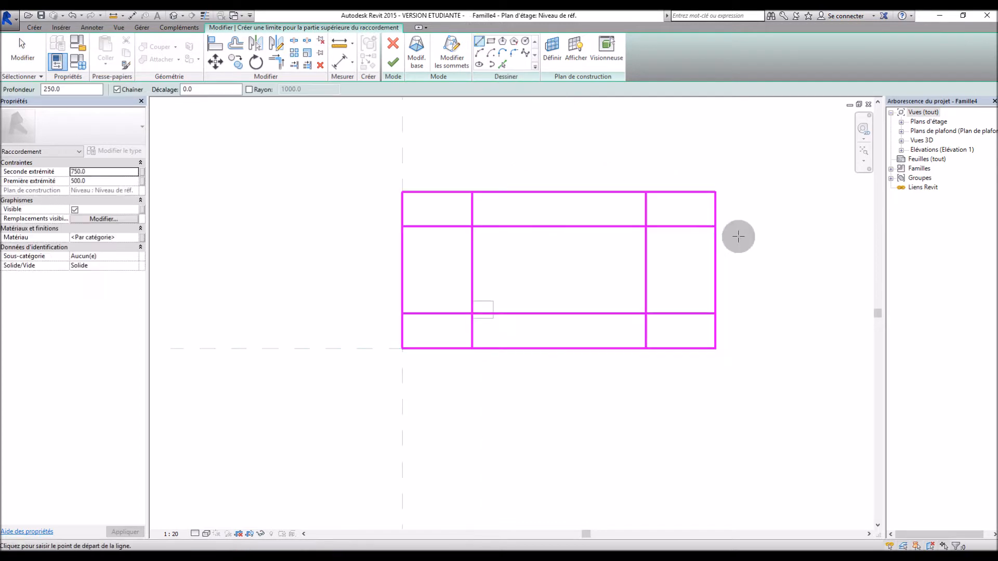
left_click(403, 226)
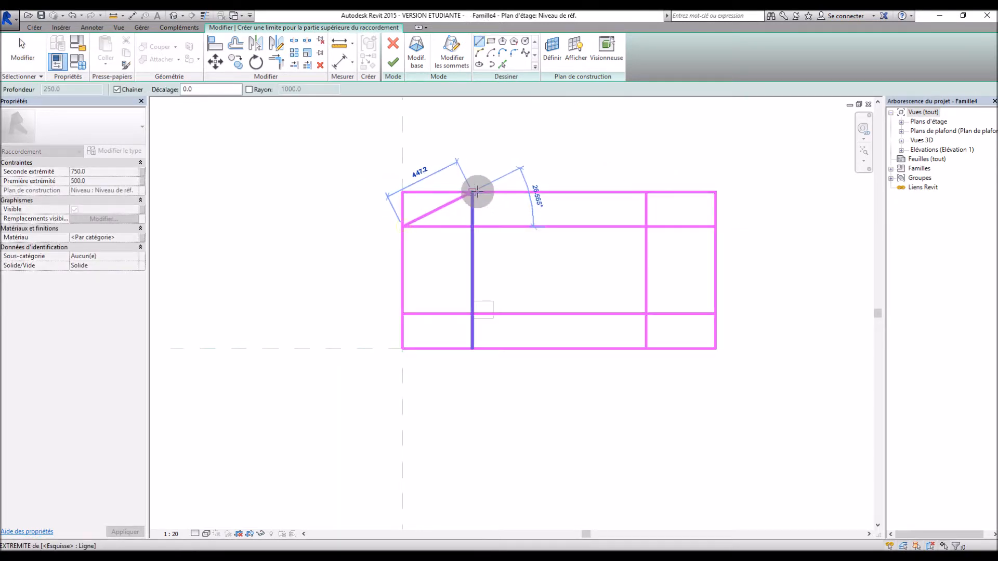
left_click(472, 192)
left_click(646, 193)
left_click(715, 226)
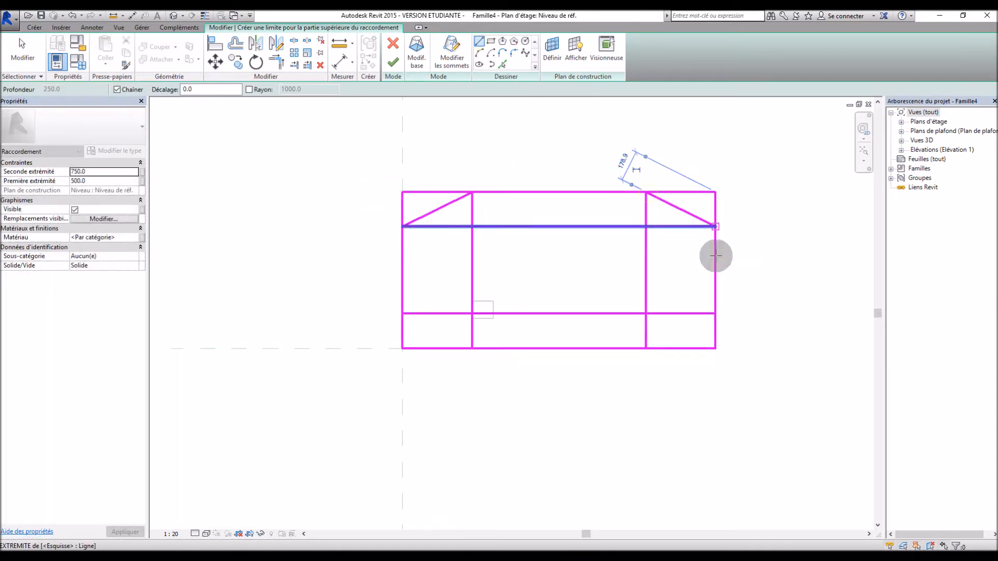
left_click(716, 313)
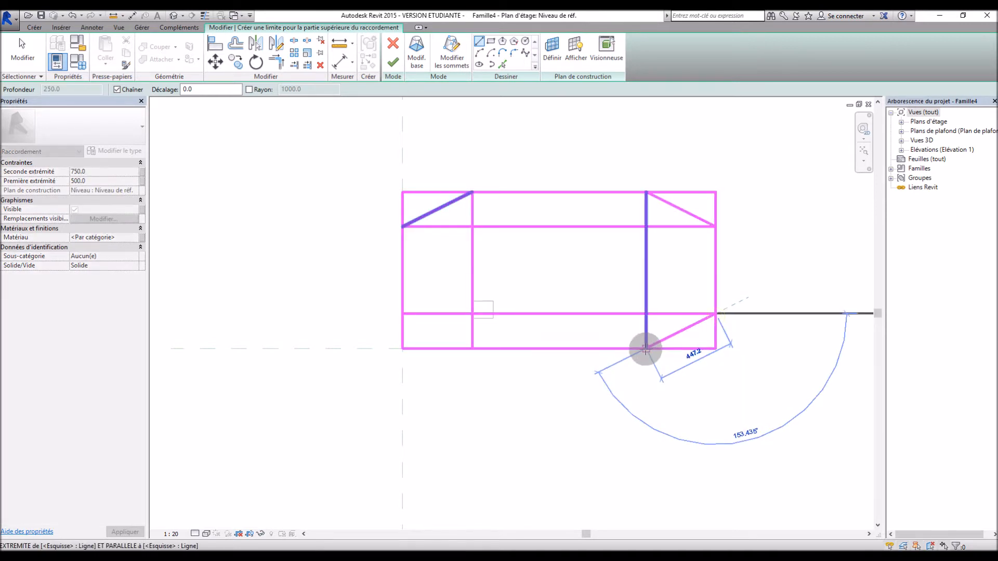
left_click(646, 348)
left_click(471, 348)
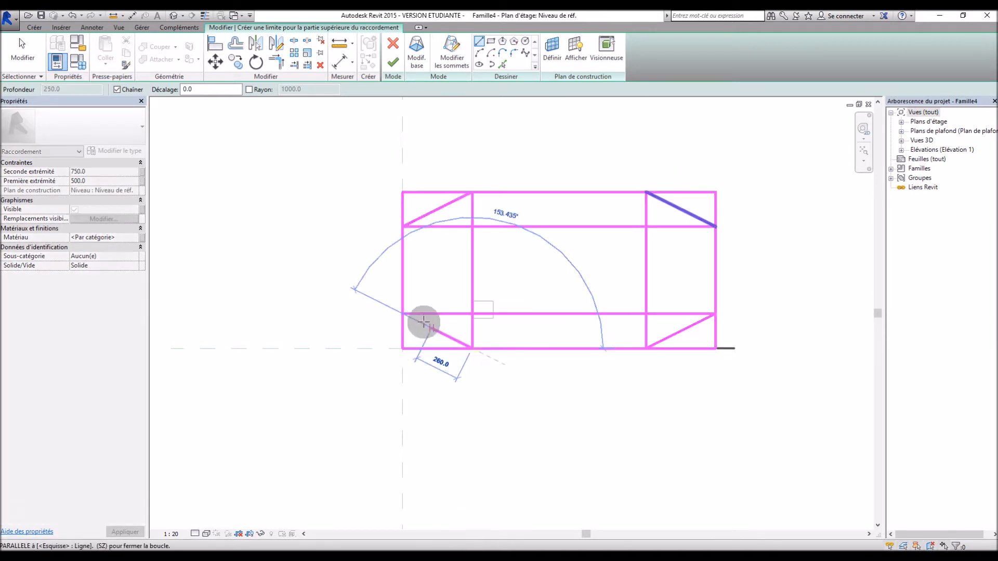
left_click(404, 313)
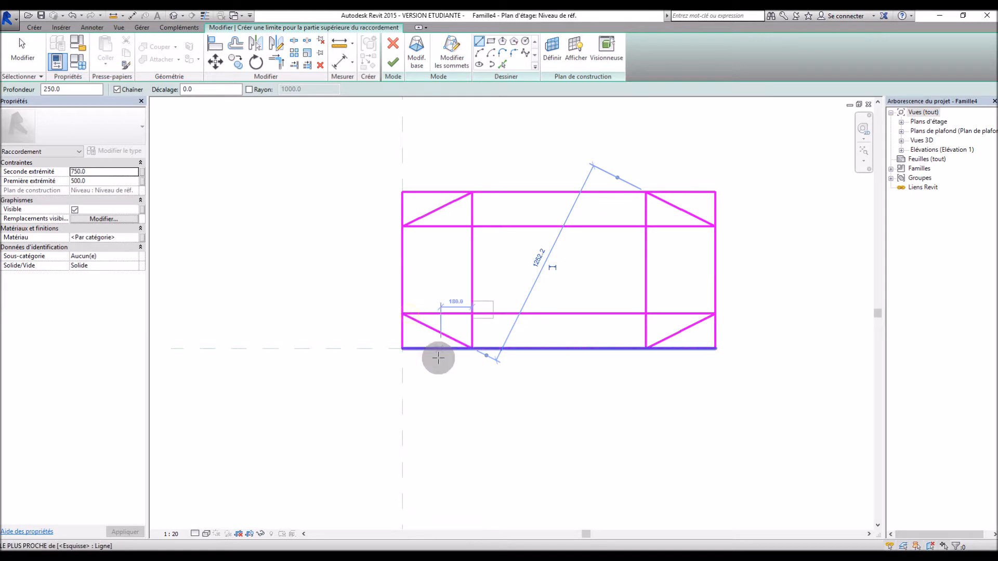
key("Escape")
key("Escape")
Step: Delete the inner horizontal and vertical construction lines from the top boundary sketch
left_click_drag(510, 335, 457, 301)
key("Delete")
left_click_drag(665, 247, 634, 224)
key("Delete")
Step: Shorten the rectangle's four edges to the ends of the diagonals, closing the top boundary as an eight-sided outline
left_click(696, 193)
left_click_drag(716, 193, 646, 194)
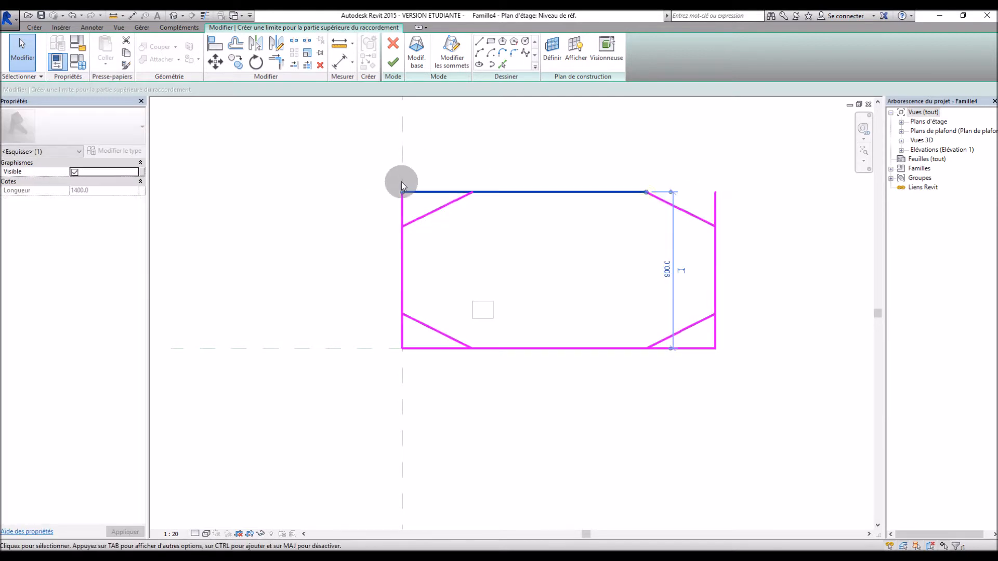
left_click_drag(402, 191, 471, 191)
left_click(404, 203)
left_click_drag(404, 191, 401, 227)
left_click_drag(402, 348, 402, 314)
left_click(408, 347)
left_click_drag(402, 348, 472, 348)
left_click_drag(715, 348, 649, 348)
left_click(715, 345)
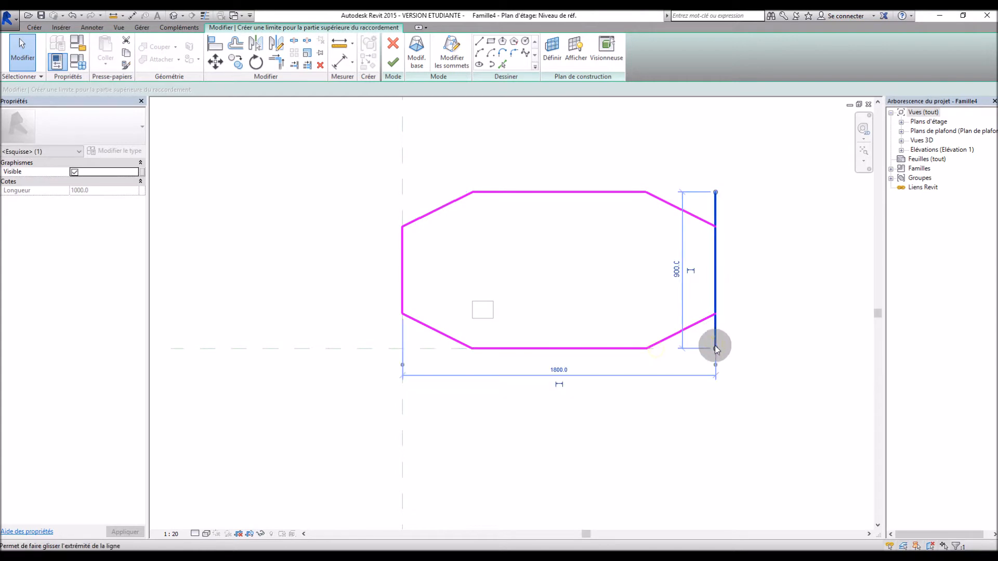
left_click_drag(716, 351, 716, 314)
left_click_drag(716, 193, 715, 226)
left_click(725, 160)
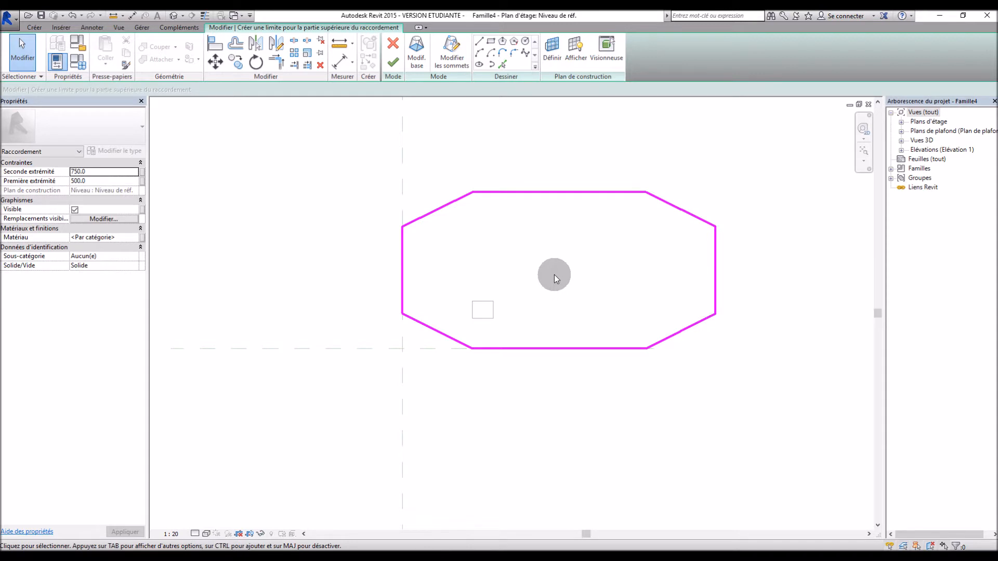
Step: Switch to editing the blend's base boundary and delete the small placeholder rectangle
left_click(419, 61)
left_click_drag(457, 322, 457, 321)
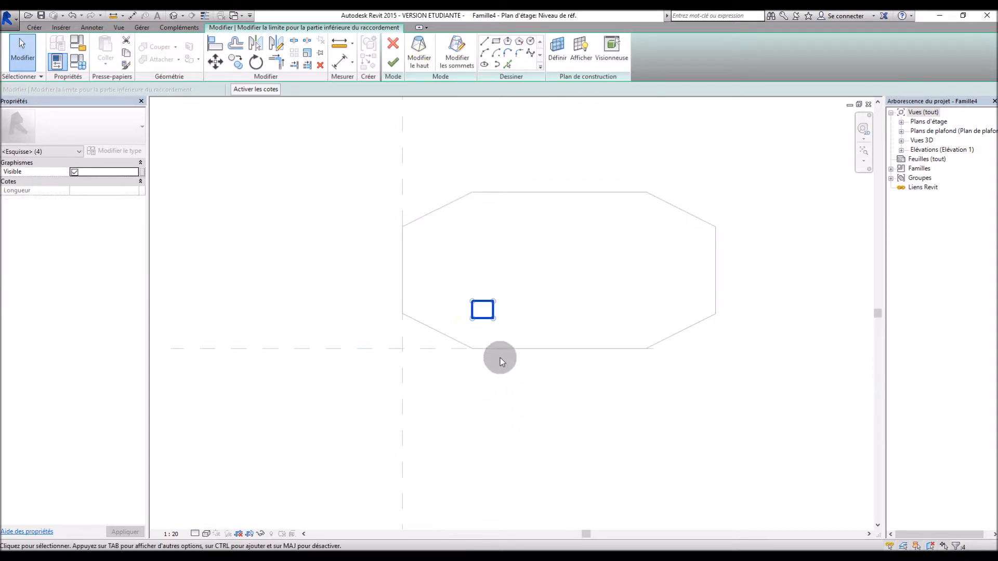
key("Delete")
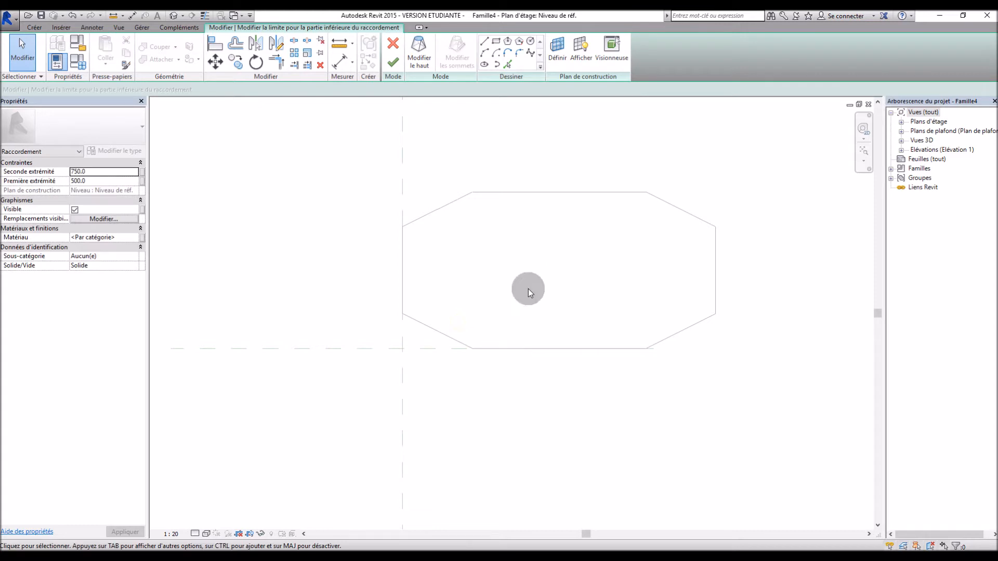
Step: Draw two 900 mm vertical construction lines in the base sketch, joining the ends of the top outline's long horizontal edges
left_click(482, 43)
left_click(473, 192)
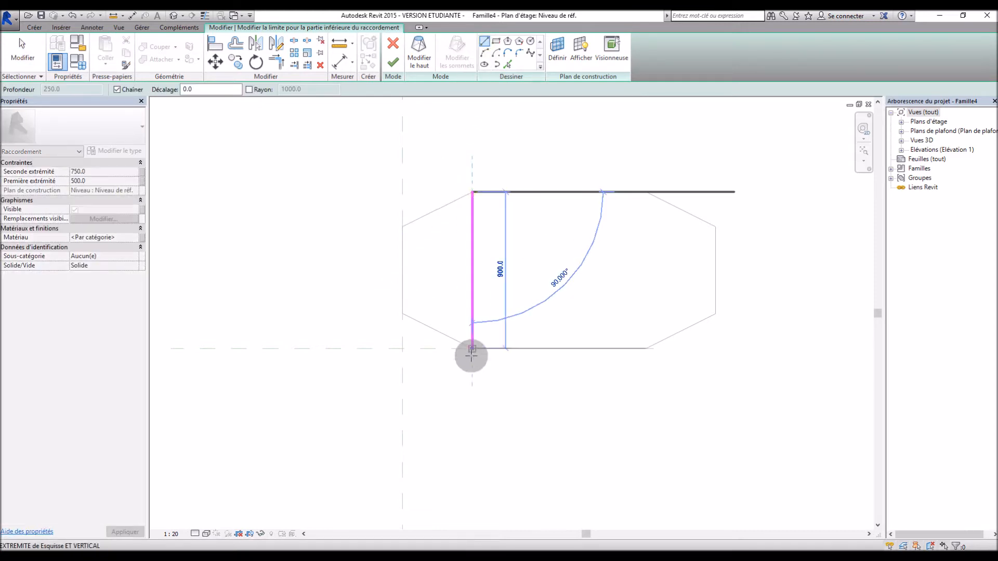
left_click(472, 348)
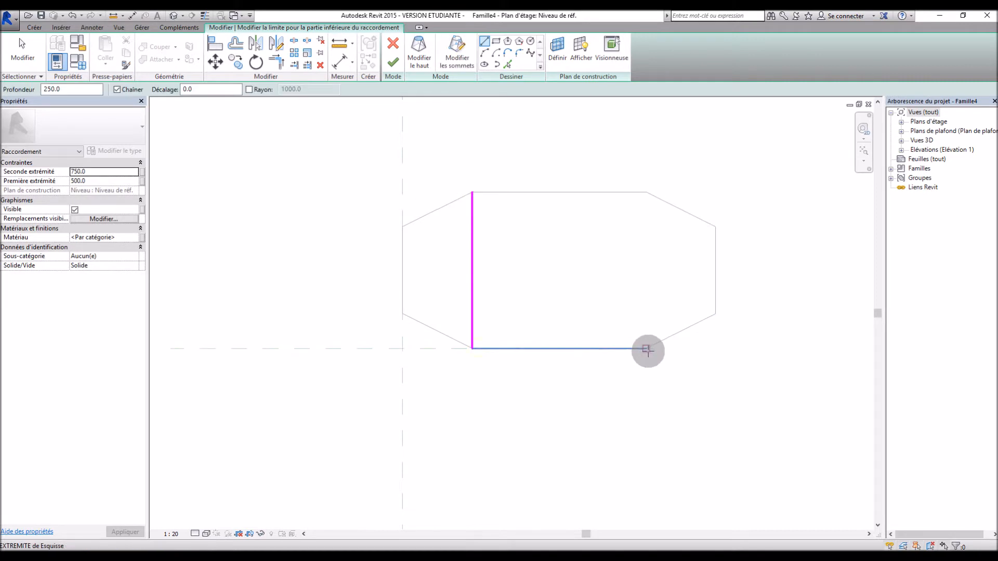
left_click(646, 348)
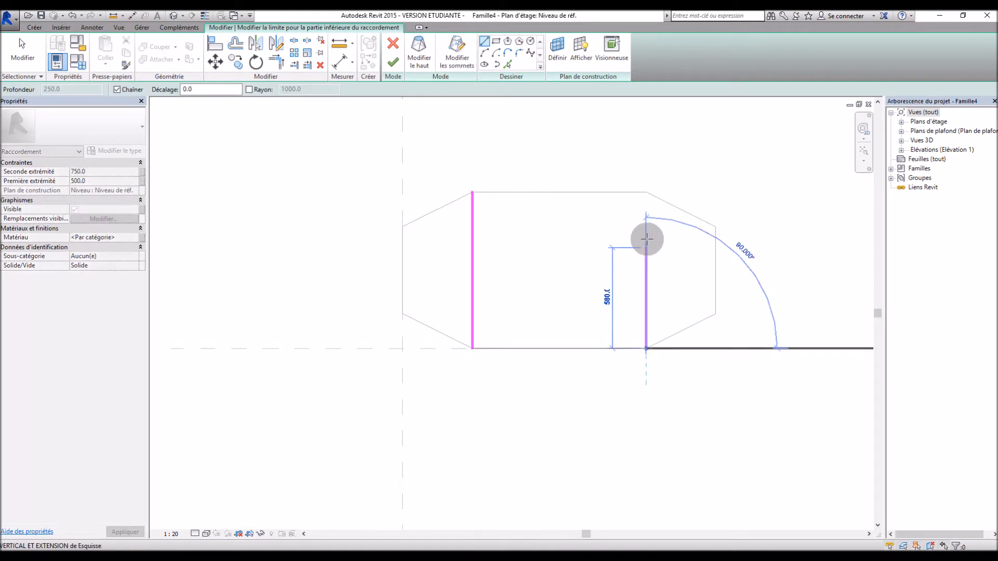
left_click(646, 192)
key("Escape")
Step: Draw two 1800 mm horizontal construction lines in the base sketch, joining the ends of the top outline's vertical edges
left_click(715, 227)
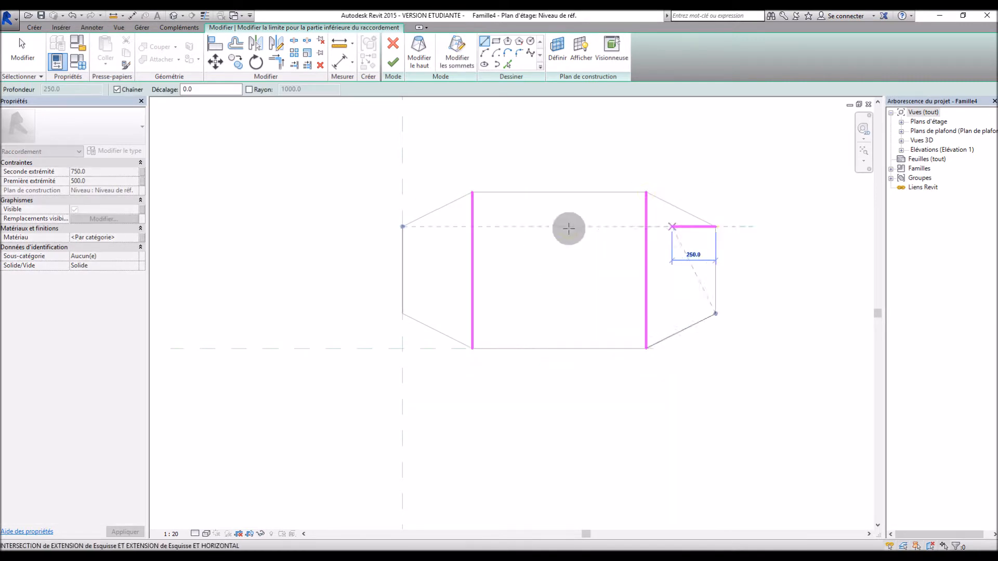
left_click(402, 226)
key("Escape")
left_click(402, 313)
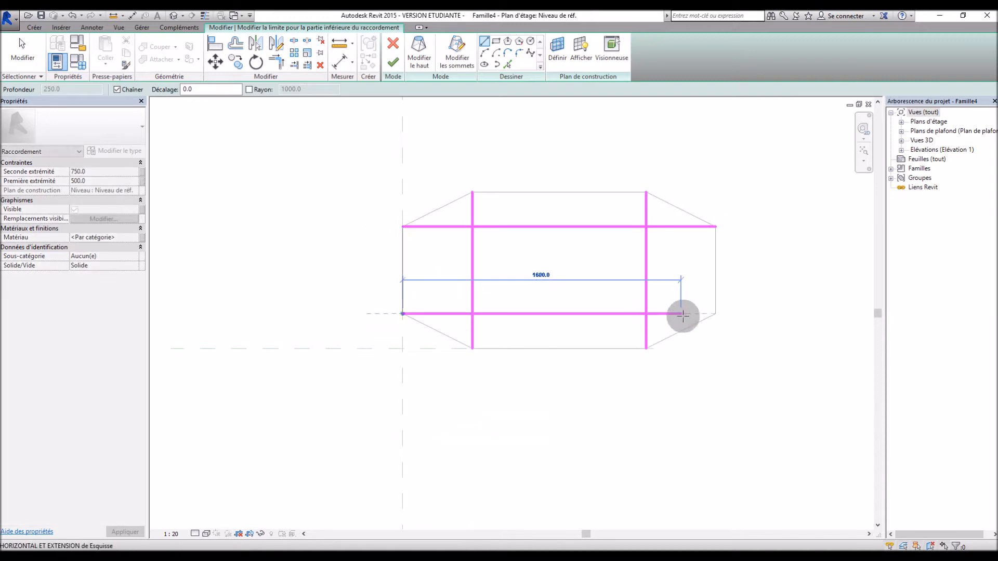
left_click(715, 313)
key("Escape")
key("Escape")
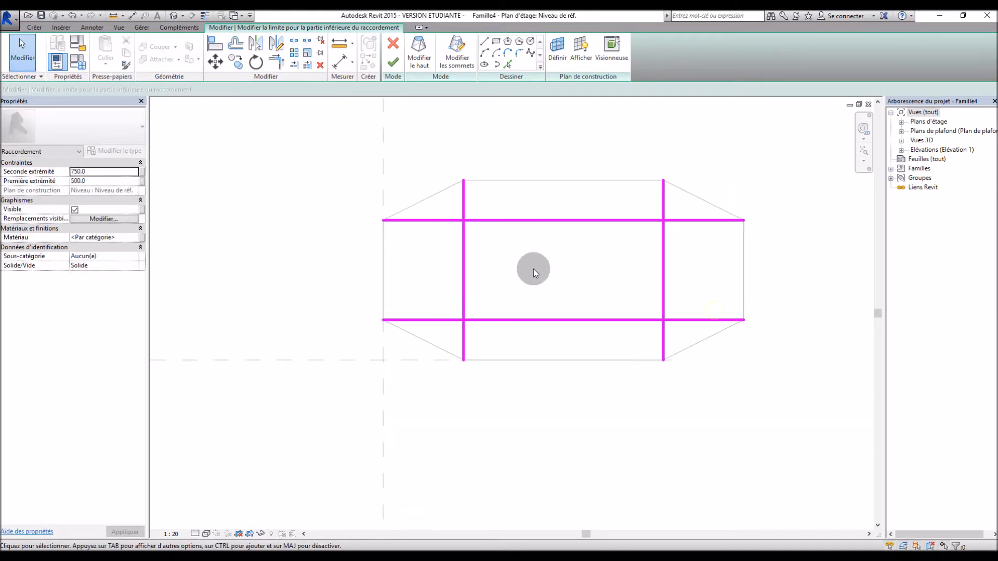
Step: Draw circles of about 60 mm radius centred on the two left-hand intersections of the construction lines
scroll(551, 260, "up", 3)
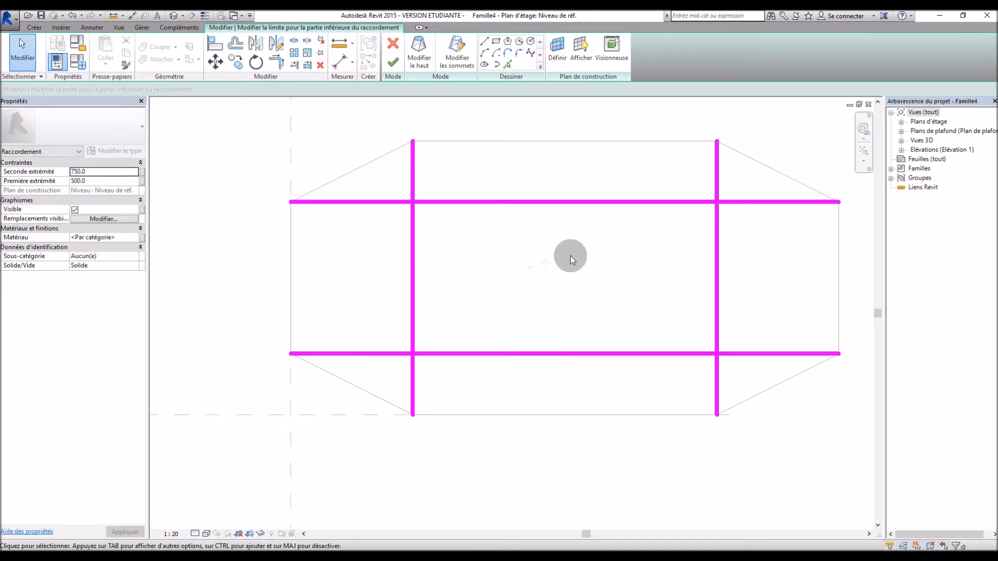
left_click(537, 42)
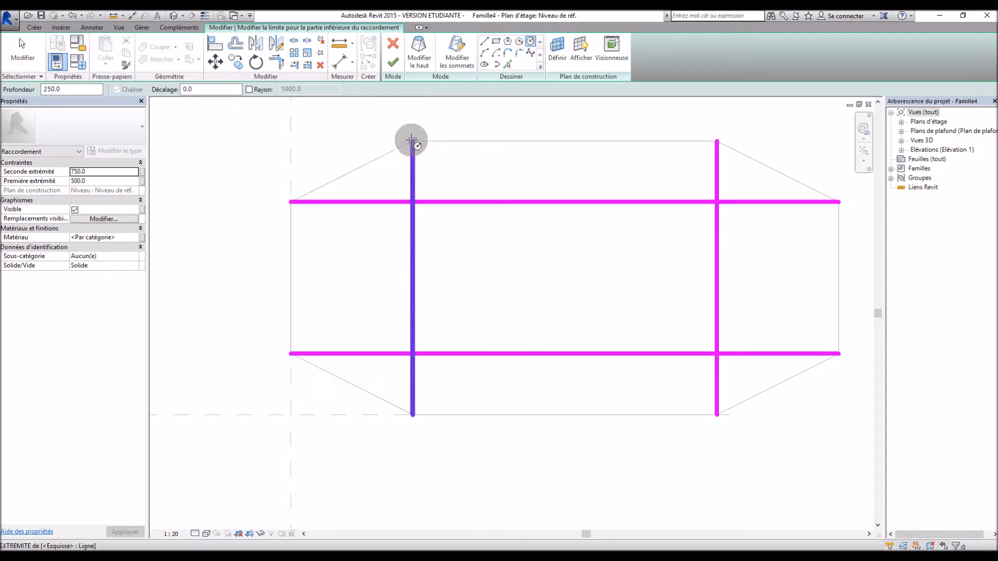
scroll(403, 209, "up", 3)
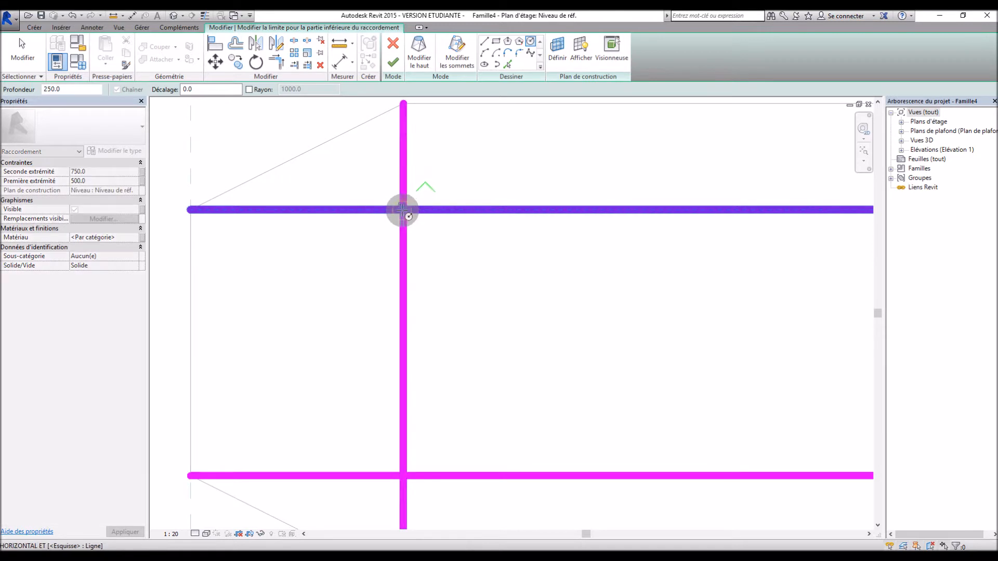
left_click(403, 209)
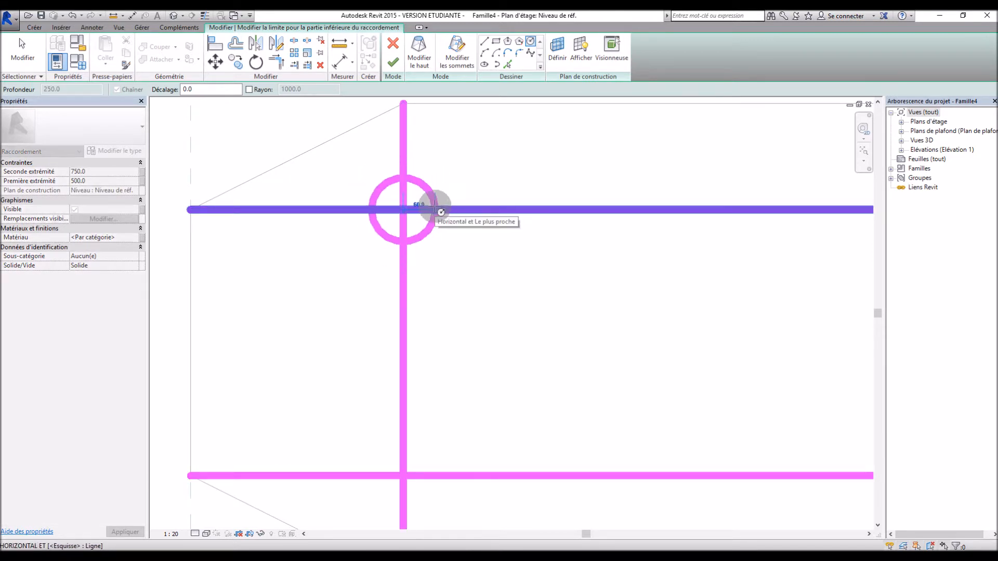
left_click(441, 212)
scroll(431, 284, "down", 2)
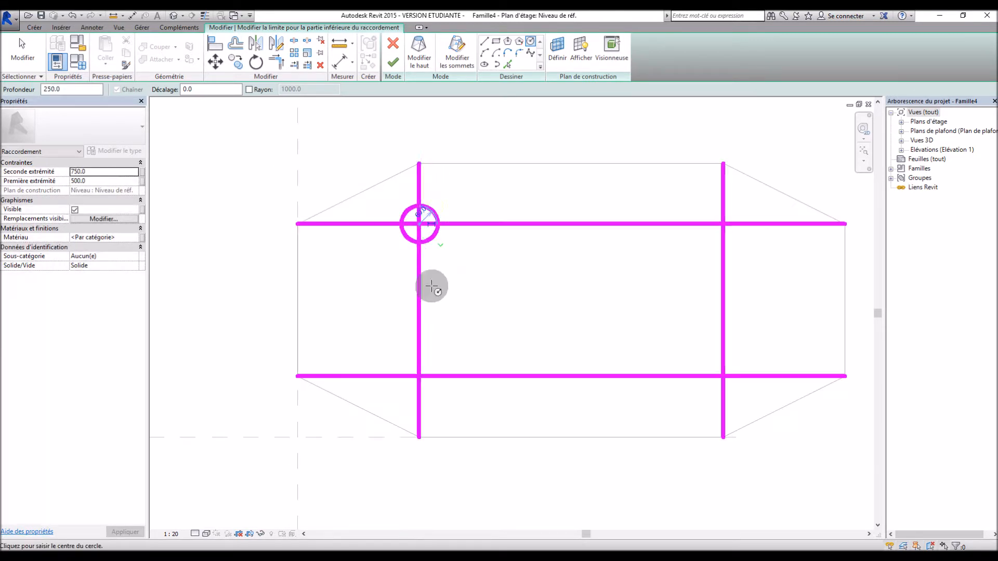
left_click(419, 376)
left_click(428, 373)
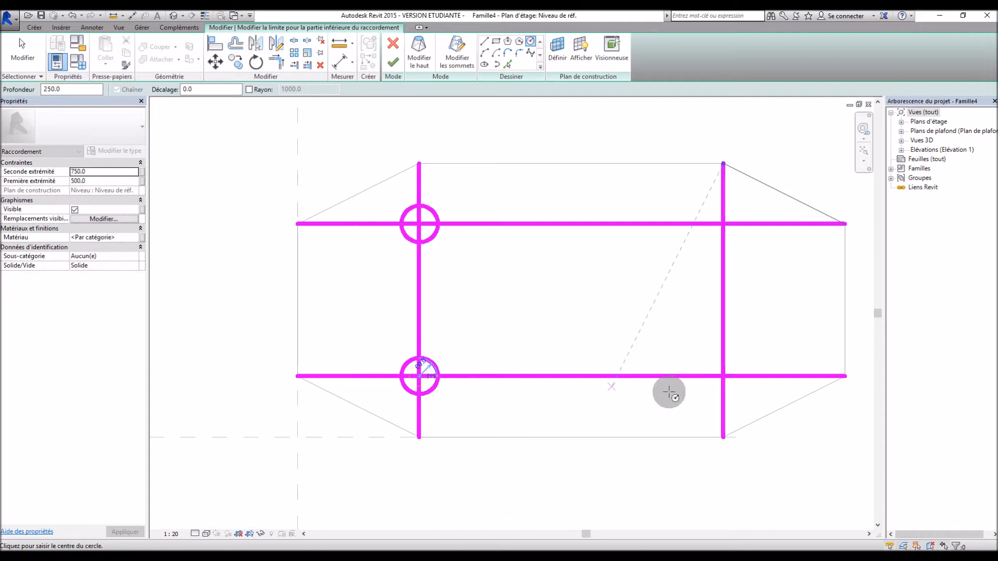
Step: Draw matching circles of about 60 mm radius centred on the two right-hand intersections of the construction lines
left_click(723, 376)
left_click(743, 377)
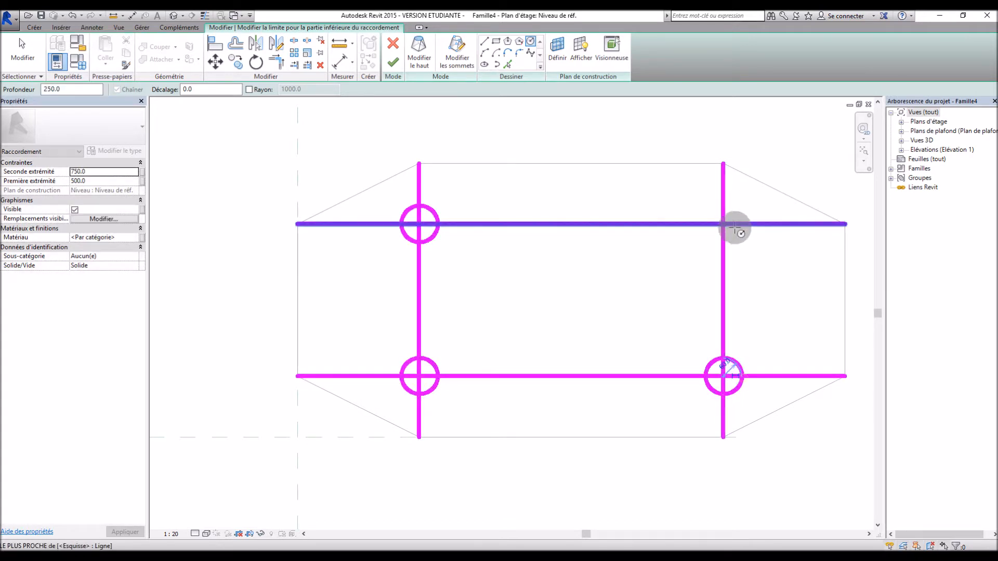
left_click(723, 224)
left_click(744, 224)
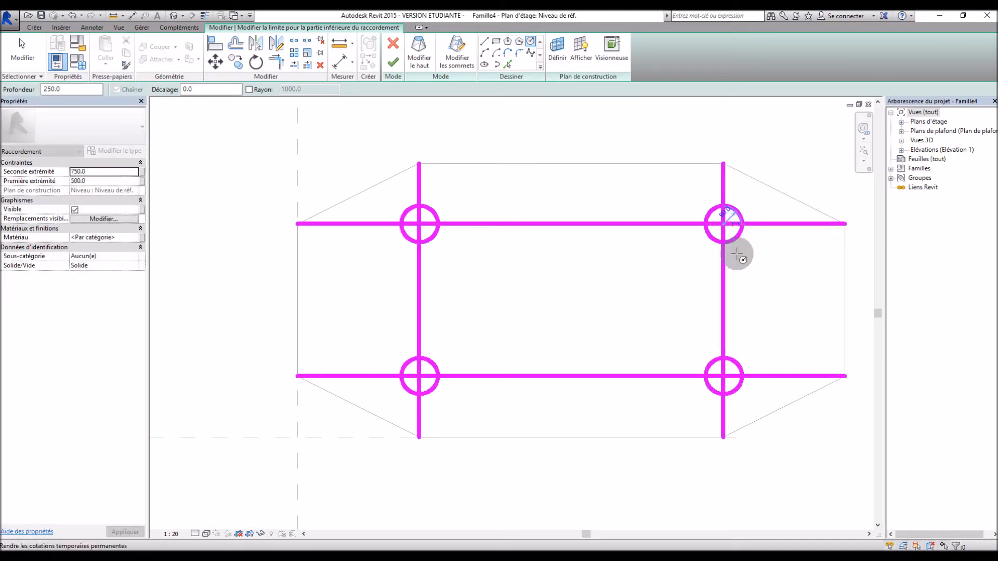
key("Escape")
key("Escape")
Step: Draw vertical and horizontal centrelines across the base sketch between the midpoints of the top outline's opposite edges
scroll(541, 281, "down", 1)
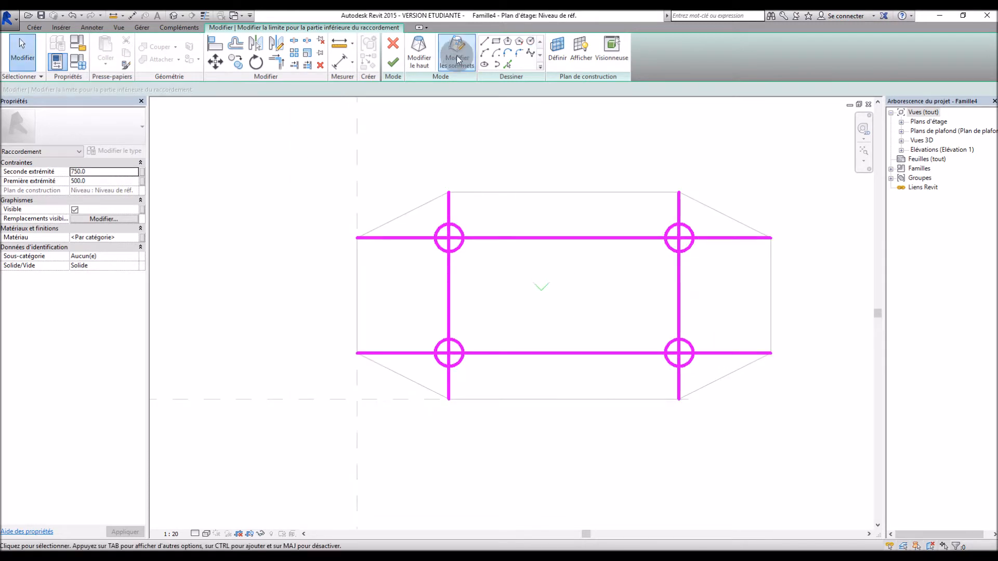
left_click(485, 41)
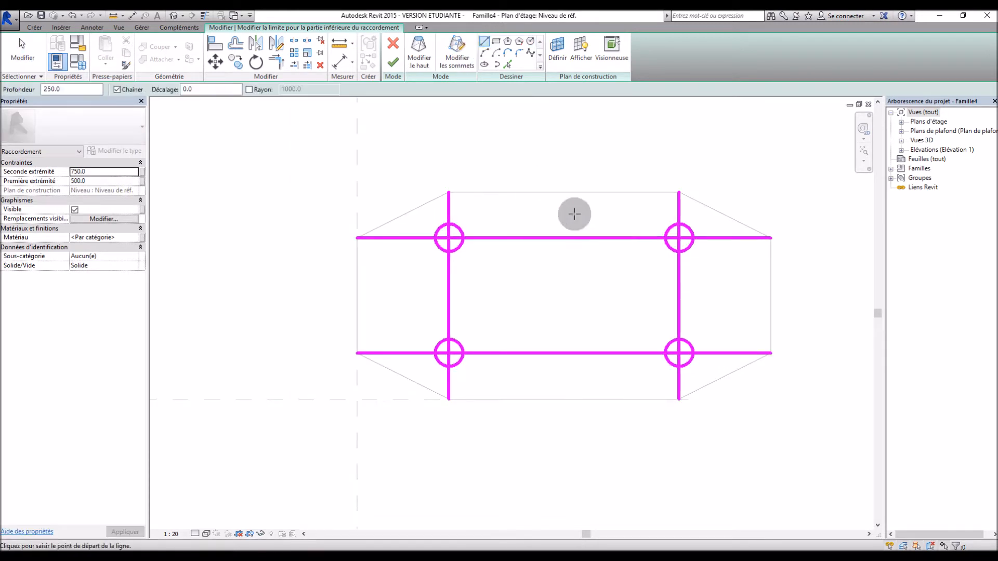
left_click(563, 191)
left_click(563, 399)
key("Escape")
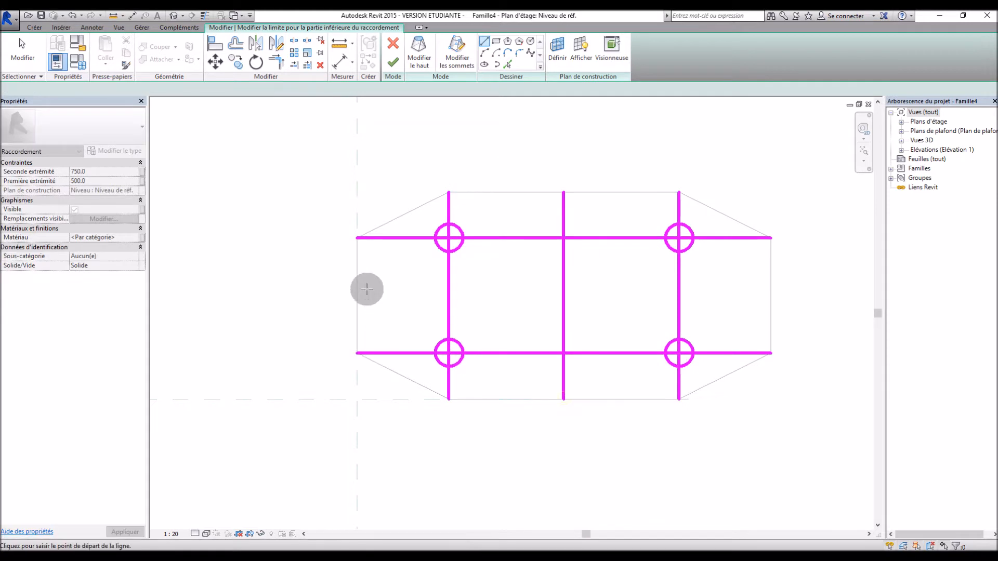
left_click(357, 295)
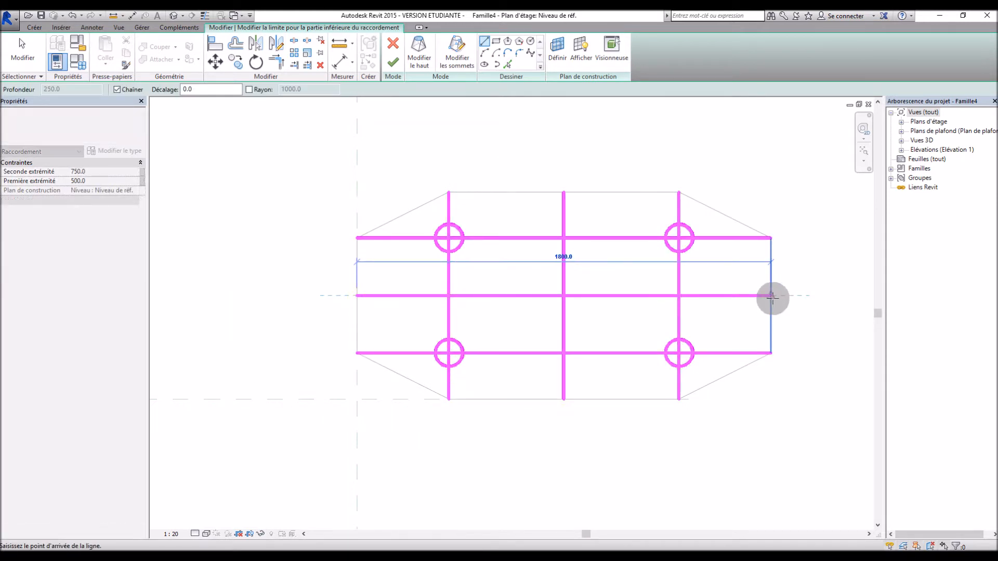
left_click(772, 296)
key("Escape")
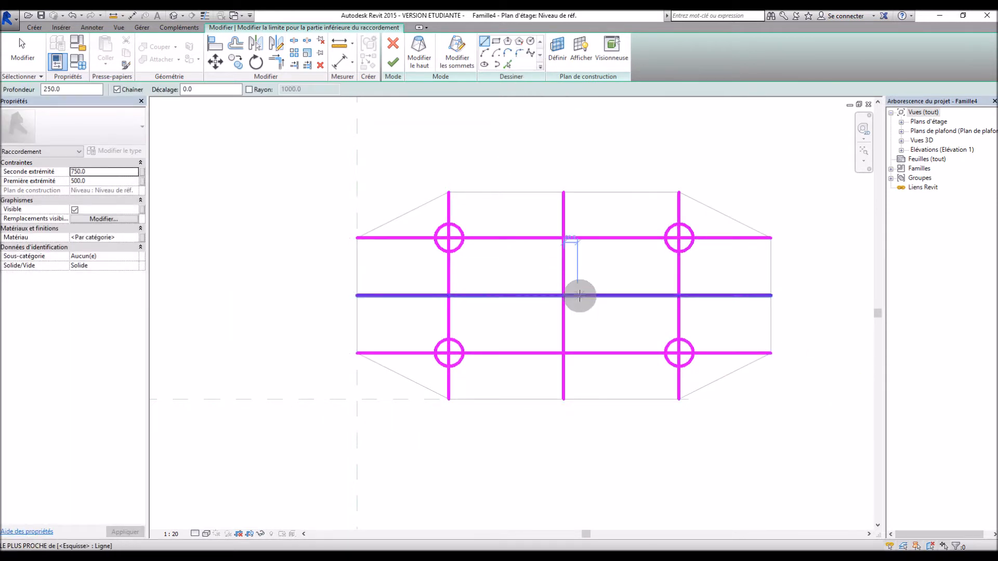
Step: Draw two slanted lines joining a point on the vertical centreline, 60 mm below the upper construction line, to the upper circles' inner quadrants
scroll(580, 295, "up", 2)
scroll(535, 239, "down", 1)
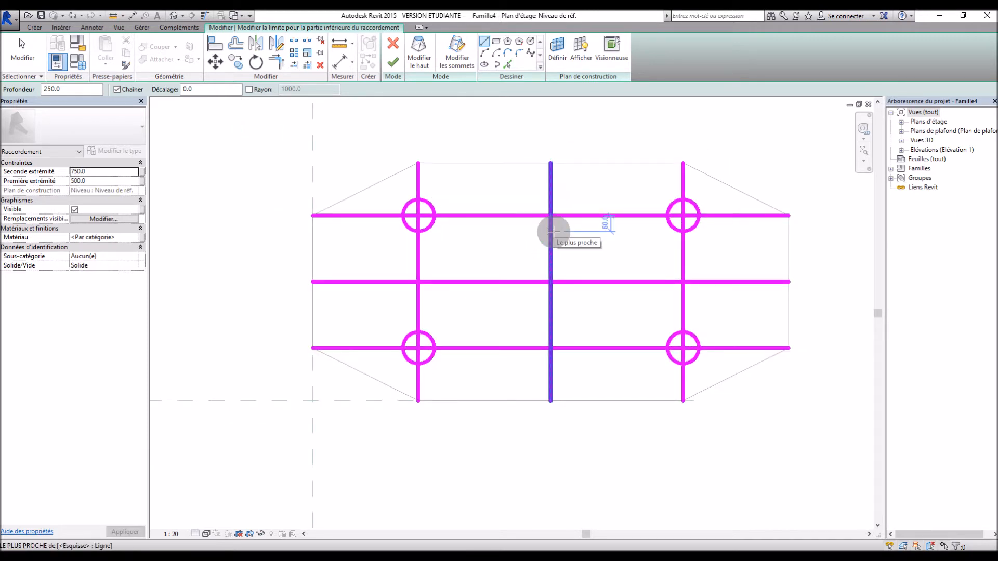
left_click(551, 231)
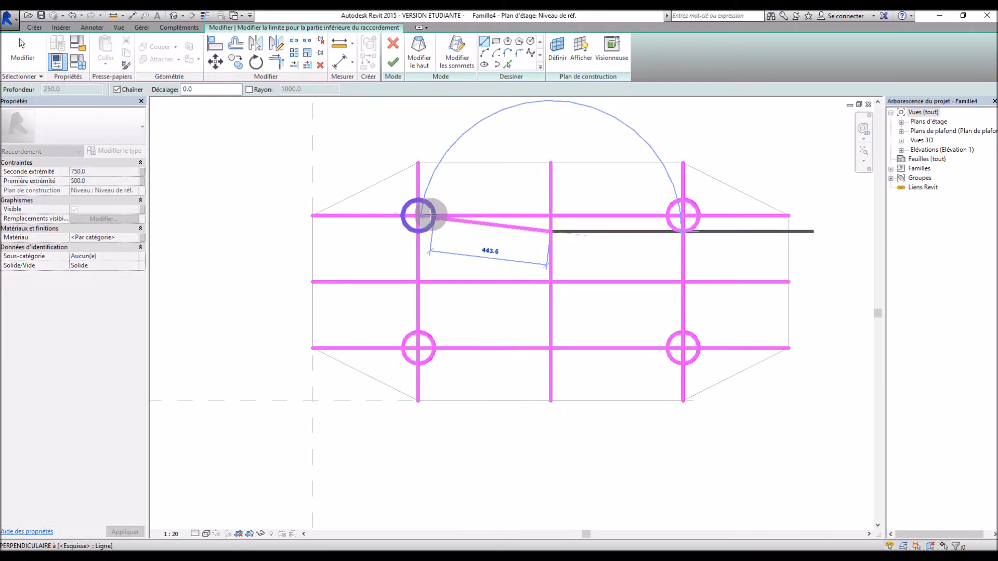
scroll(432, 215, "up", 1)
left_click(441, 215)
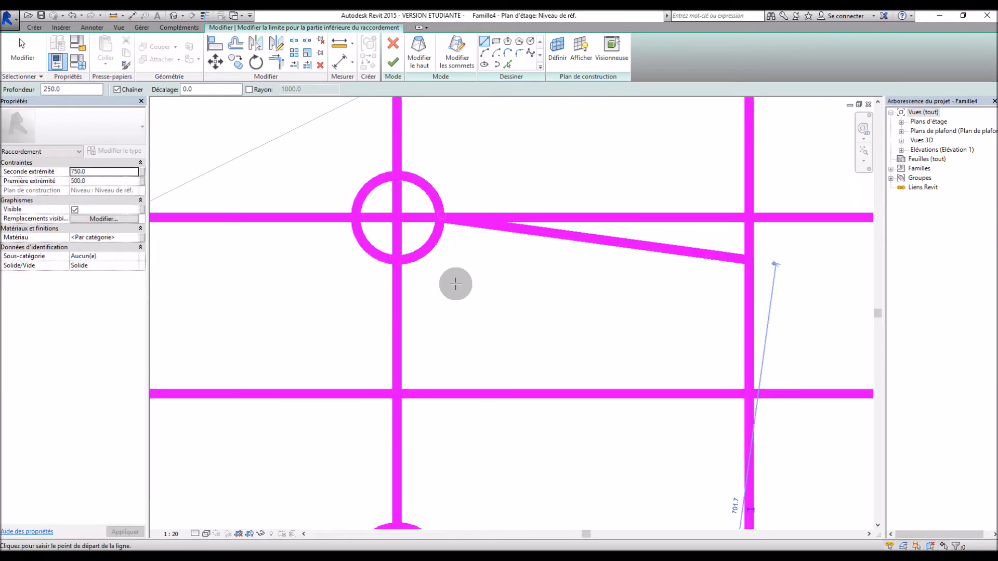
scroll(454, 283, "down", 2)
left_click(601, 269)
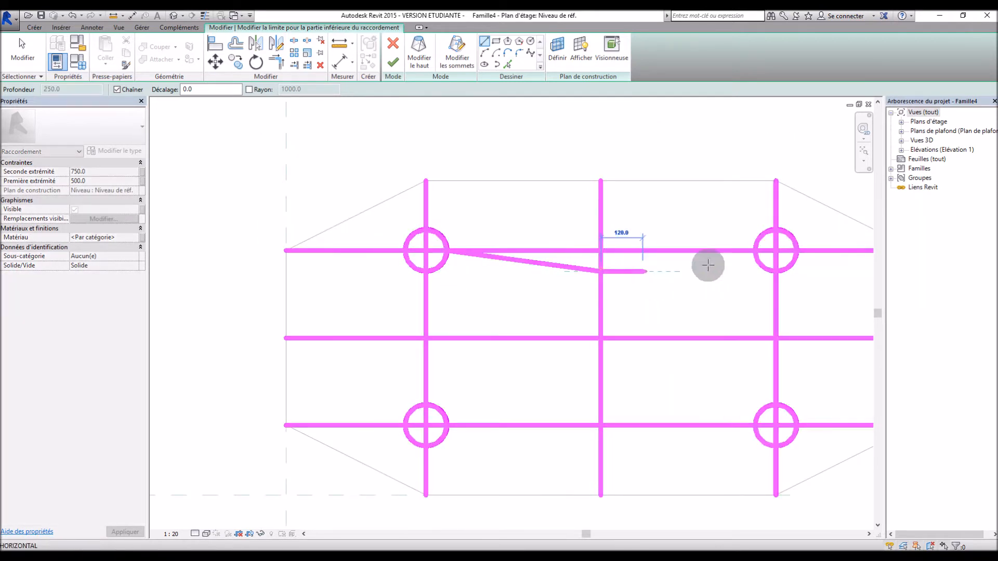
scroll(755, 251, "up", 4)
left_click(754, 252)
scroll(652, 248, "down", 4)
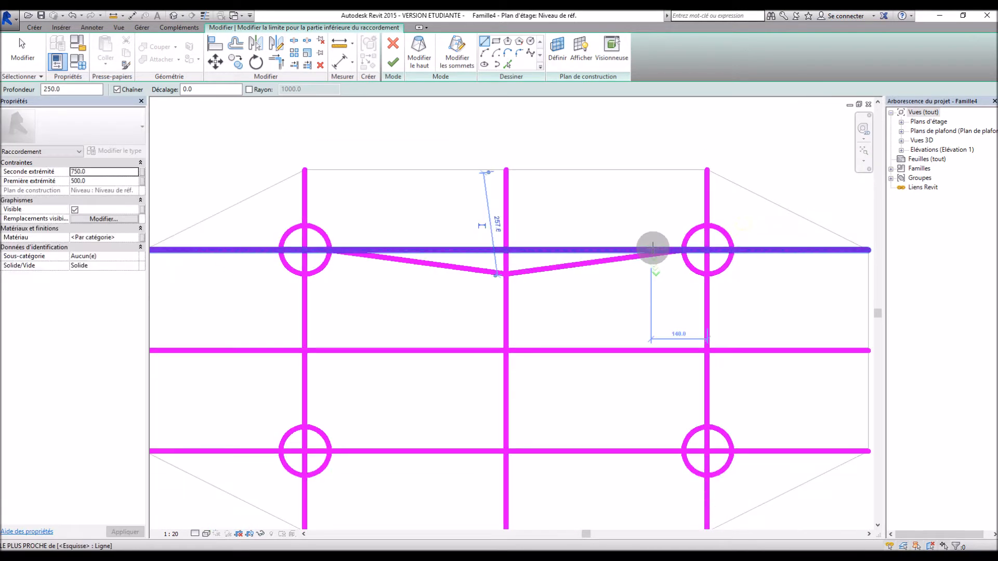
Step: Draw two slanted lines joining a point on the vertical centreline, just above the lower construction line, to the lower circles' inner quadrants
scroll(482, 419, "up", 2)
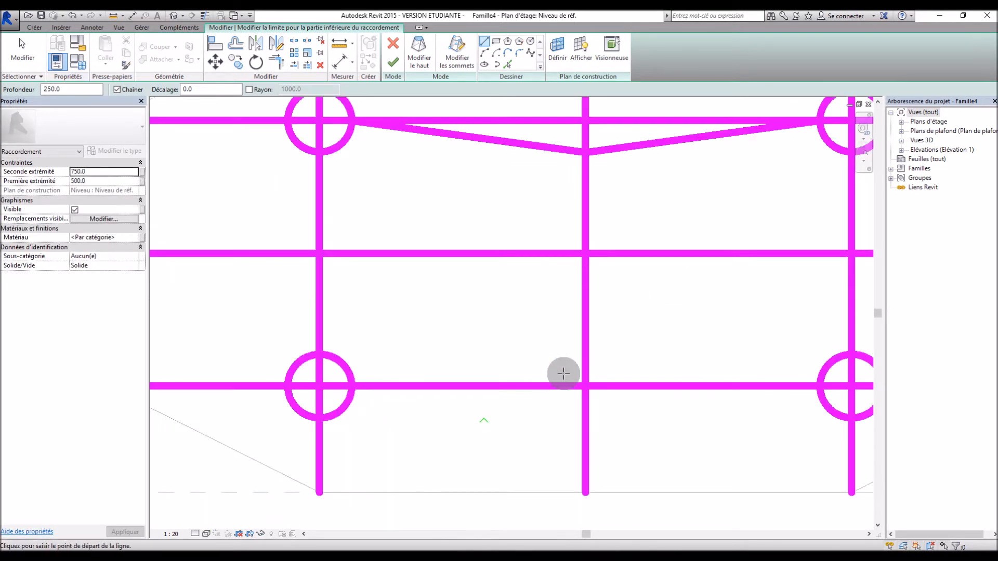
left_click(585, 355)
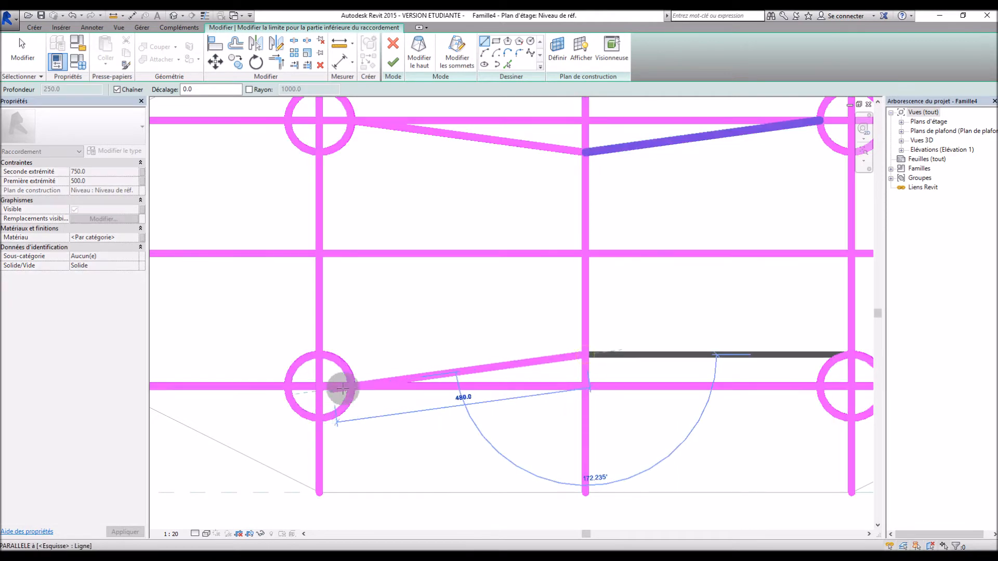
scroll(352, 386, "up", 3)
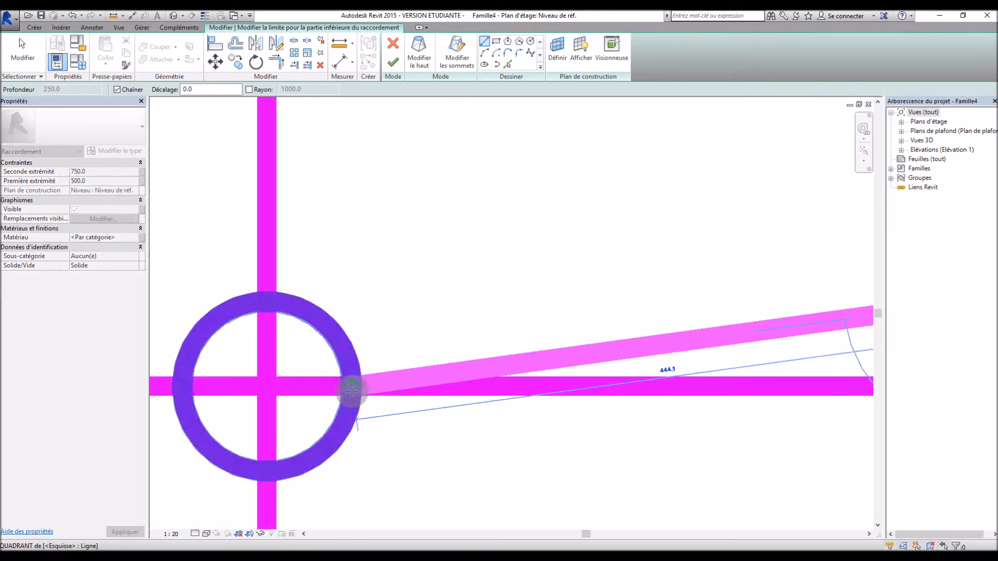
left_click(352, 388)
scroll(283, 365, "down", 3)
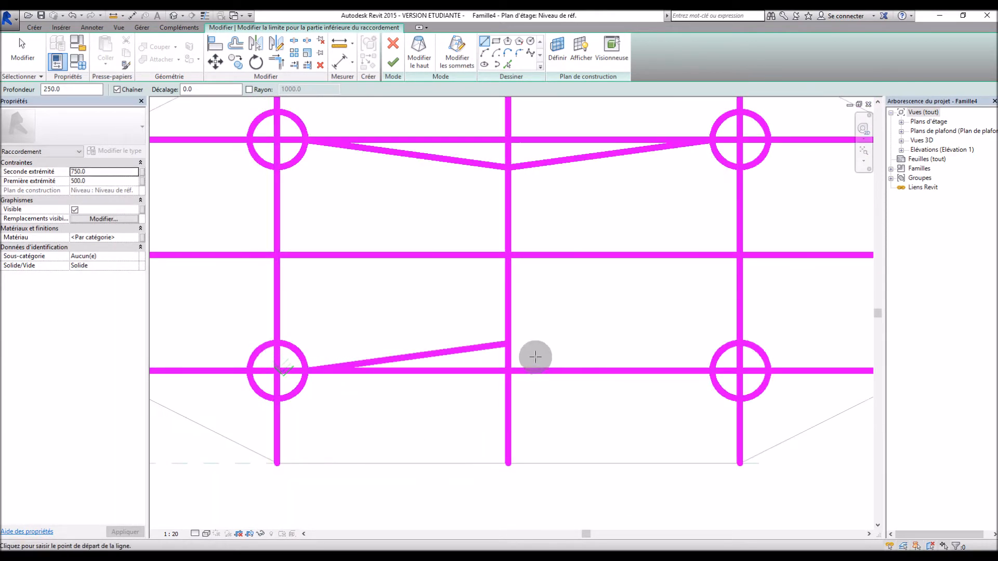
left_click(508, 343)
scroll(718, 373, "up", 3)
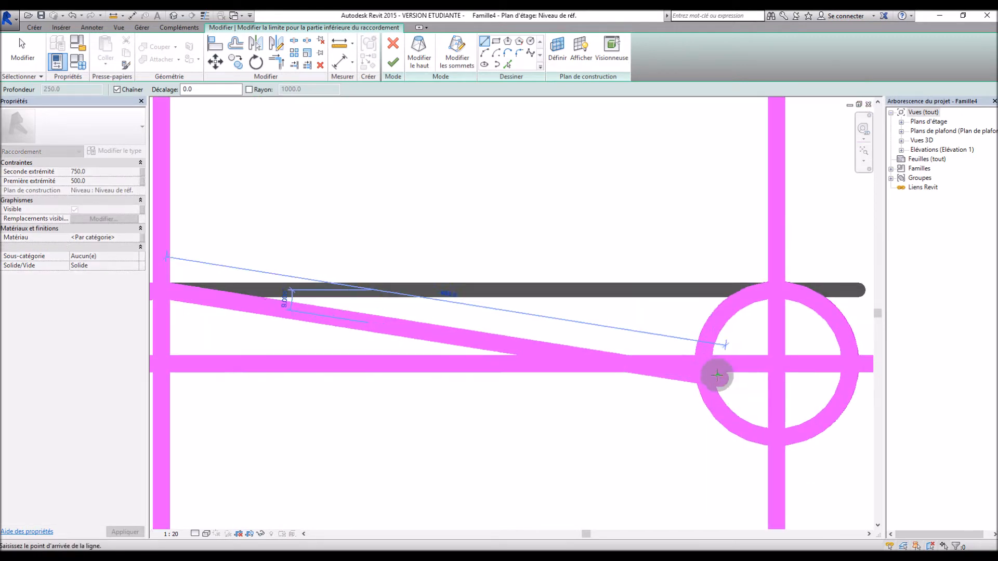
left_click(697, 365)
scroll(686, 366, "down", 5)
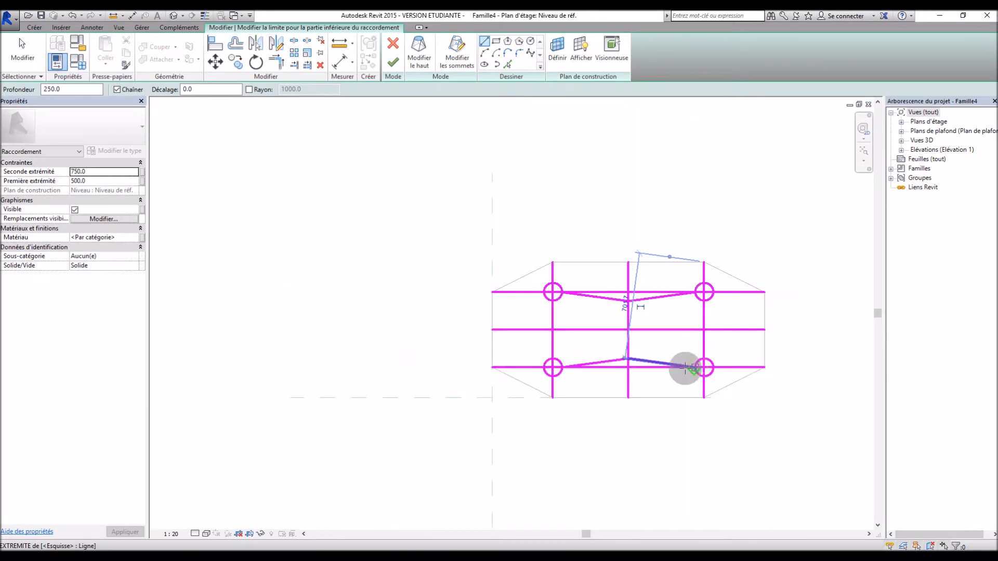
key("Escape")
key("Escape")
Step: Delete the vertical centreline and the upper and lower horizontal construction lines from the base sketch
left_click_drag(628, 382, 600, 354)
key("Delete")
left_click_drag(623, 232, 605, 217)
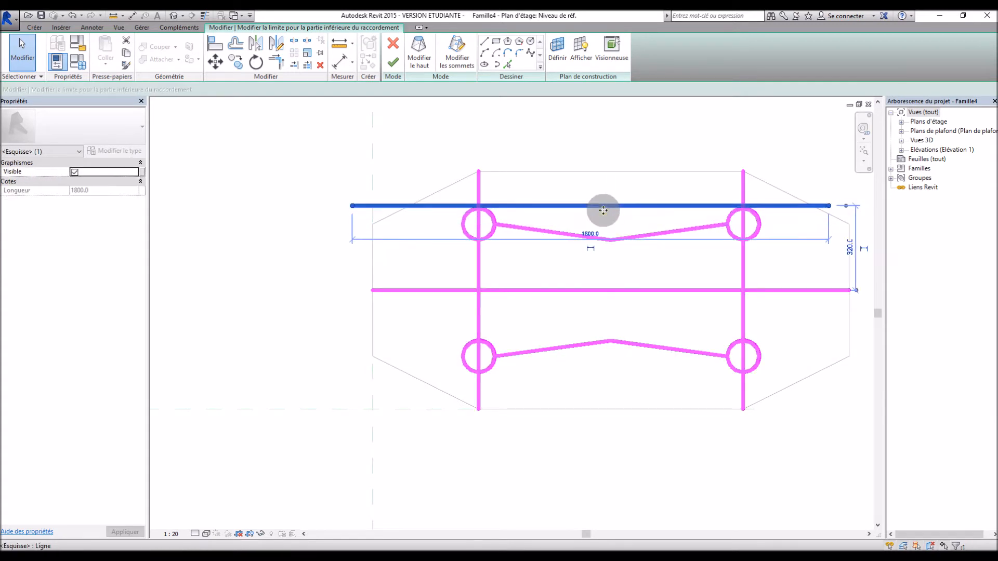
key("ctrl+z")
left_click(622, 223)
key("Delete")
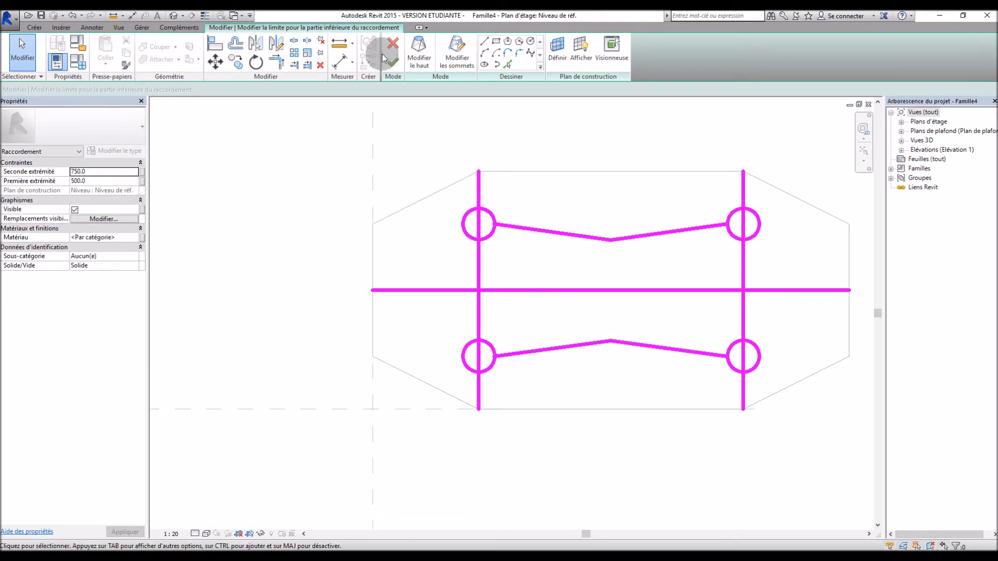
Step: Draw two slanted lines from a point on the horizontal centreline, aligned with the left circles' inner quadrants, to those circles' facing vertical quadrants
scroll(492, 308, "up", 2)
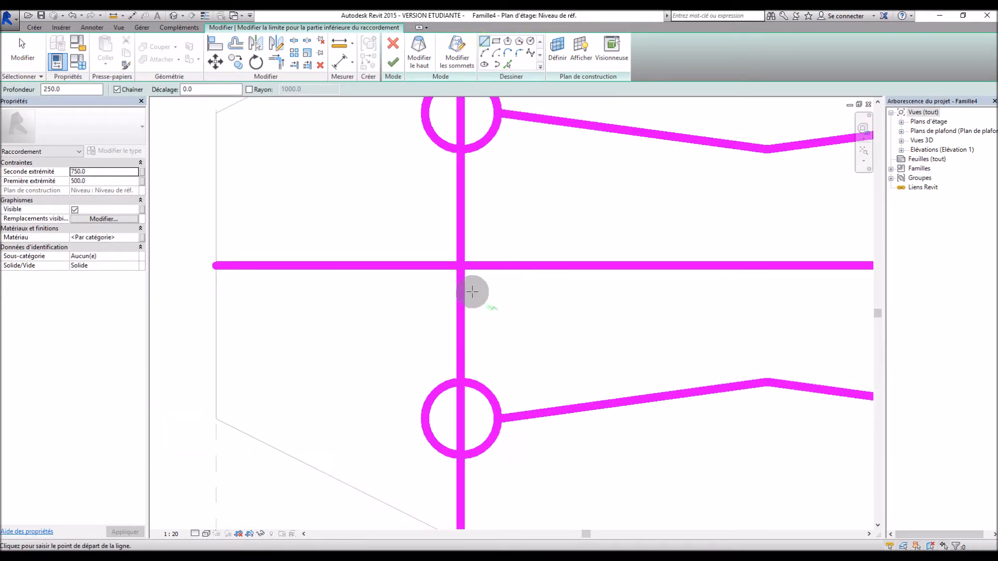
left_click(497, 264)
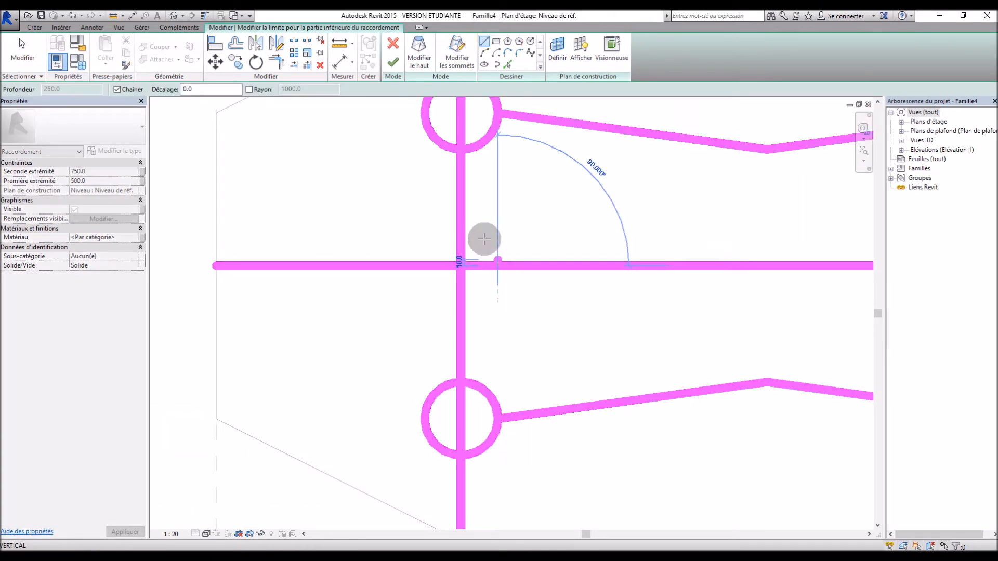
left_click(459, 148)
left_click(496, 265)
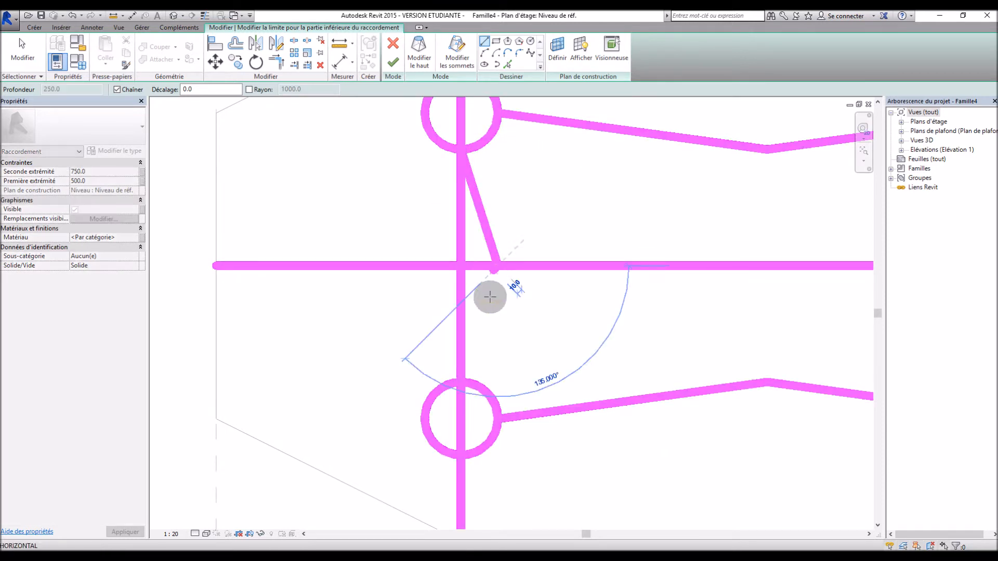
left_click(459, 382)
scroll(260, 290, "down", 4)
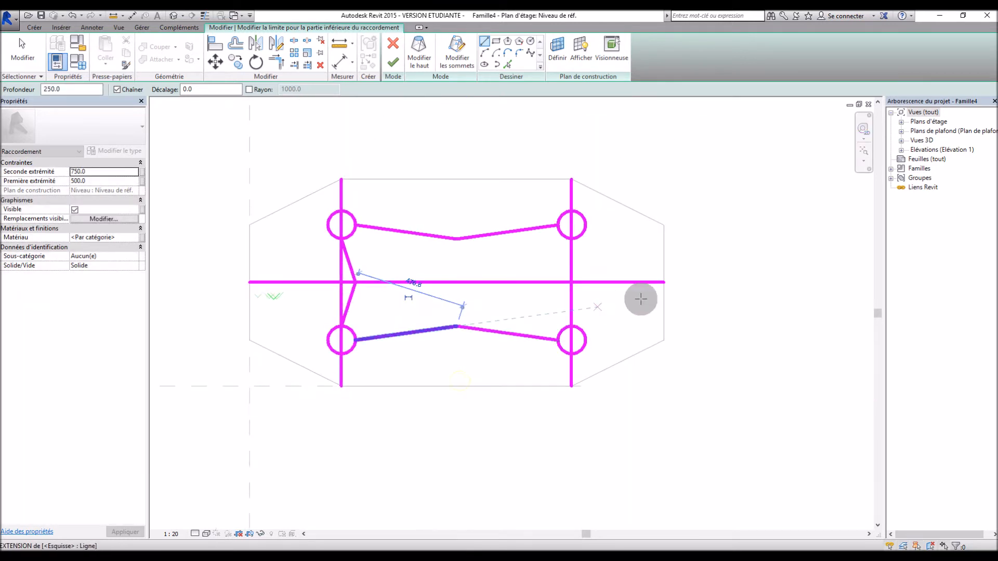
Step: Draw two slanted lines from a point on the horizontal centreline, aligned with the right circles' inner quadrants, to those circles' facing vertical quadrants
scroll(547, 222, "up", 4)
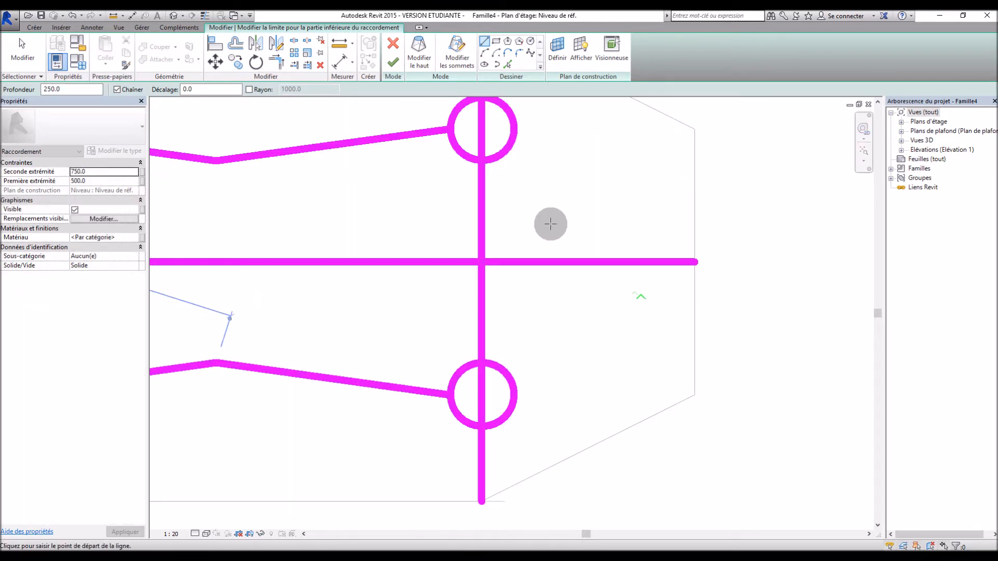
left_click(452, 262)
key("Escape")
left_click(450, 263)
left_click(478, 162)
key("Escape")
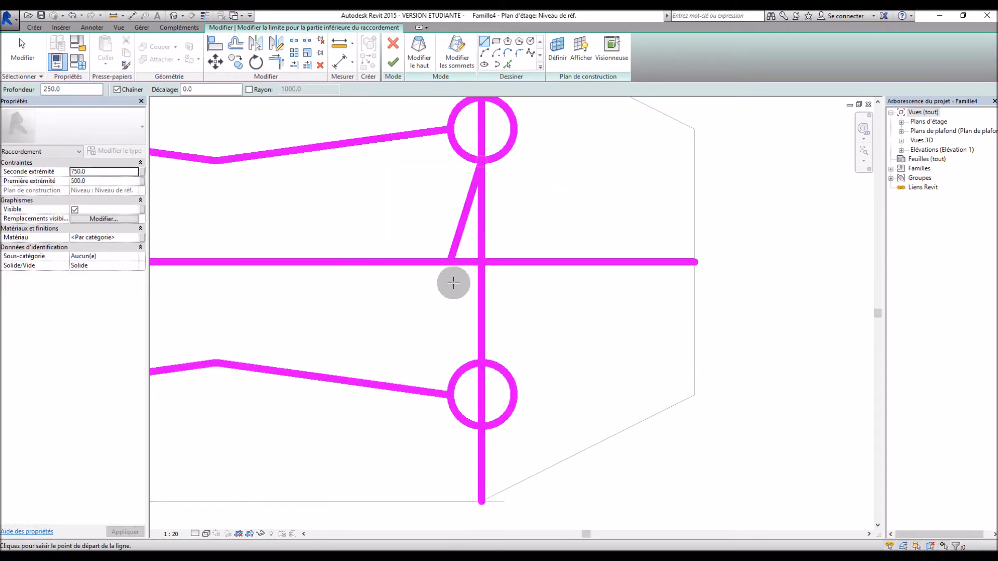
left_click(451, 262)
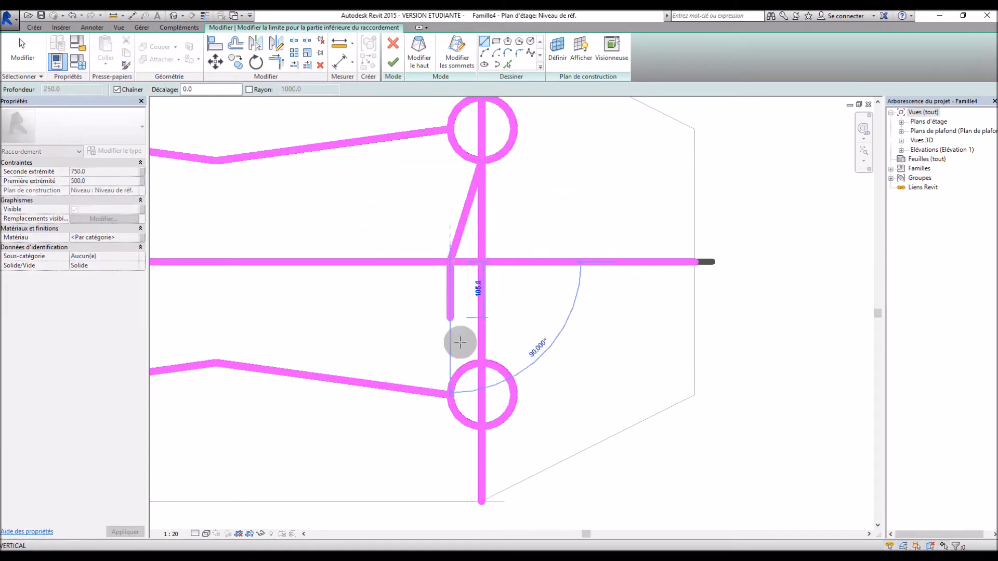
left_click(482, 363)
key("Escape")
key("Escape")
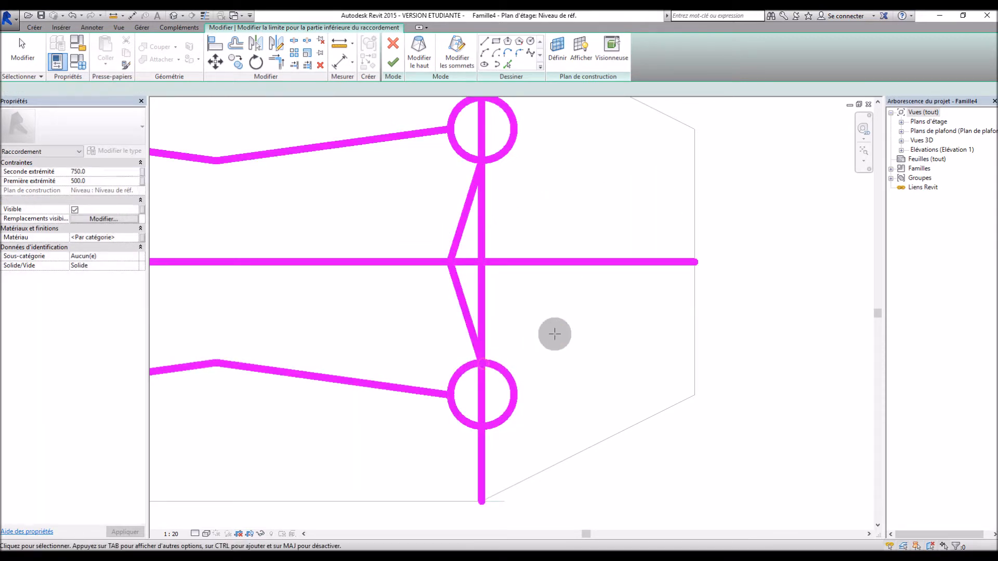
Step: Delete the horizontal centreline and the two vertical construction lines from the base sketch
scroll(554, 333, "down", 5)
left_click_drag(545, 310, 528, 297)
key("Delete")
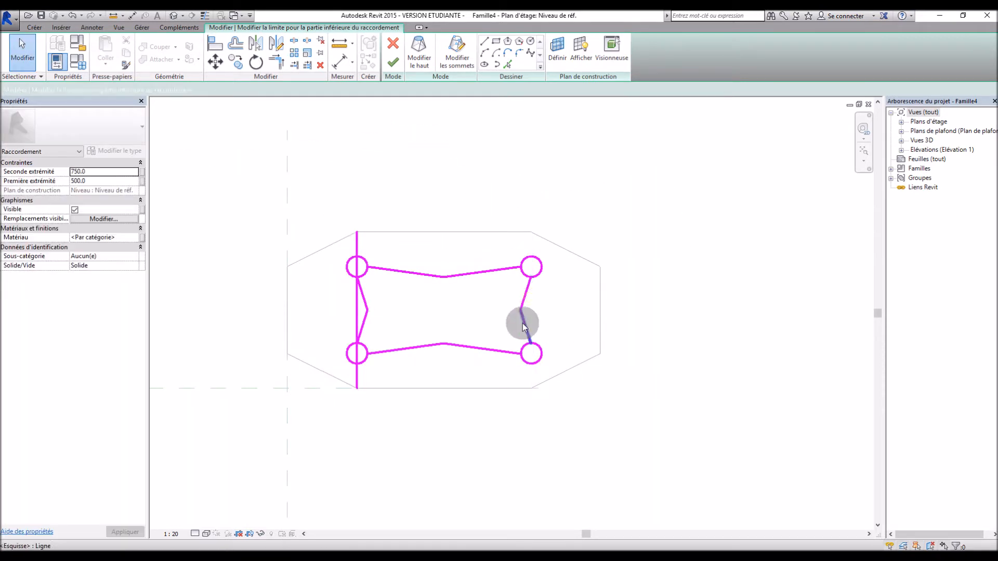
left_click(353, 307)
key("Delete")
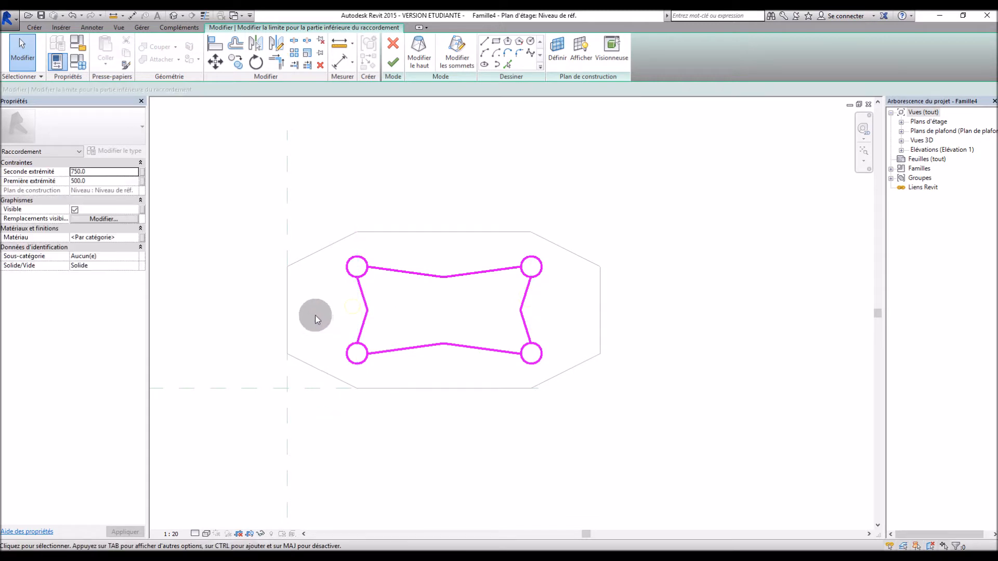
Step: Split the two left circles where the slanted connecting lines meet them
scroll(316, 315, "up", 3)
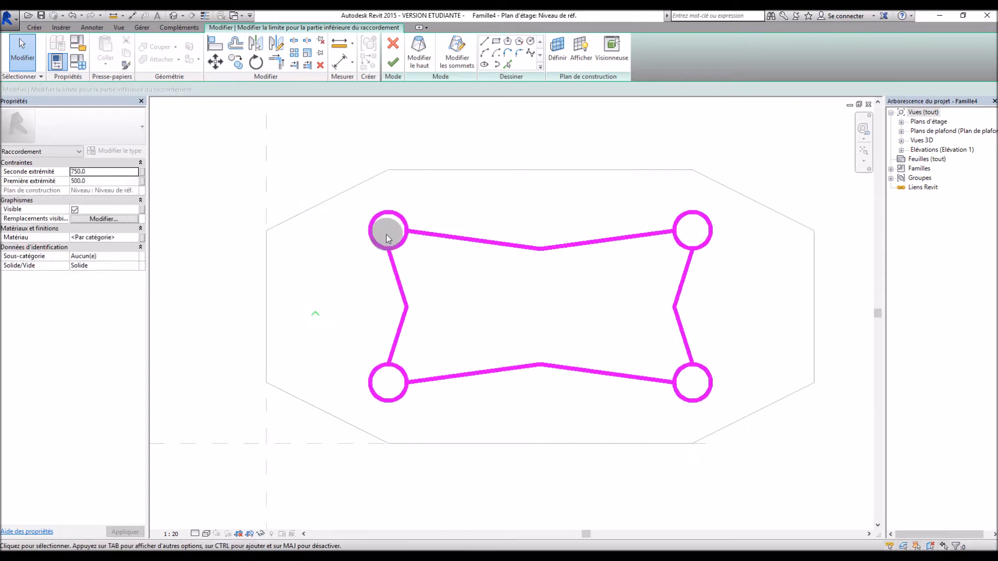
left_click(294, 43)
scroll(397, 195, "up", 6)
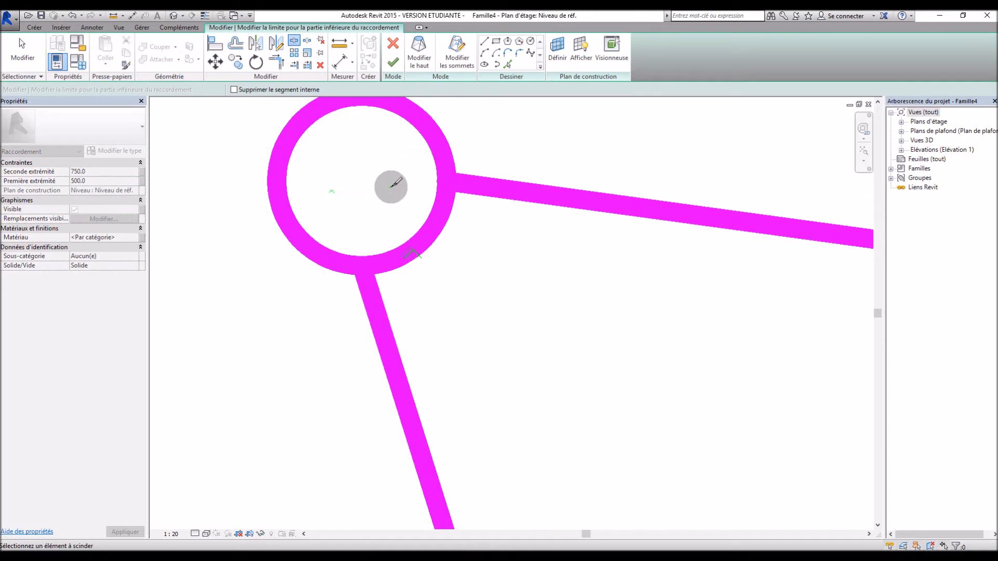
left_click(448, 183)
left_click(365, 260)
scroll(408, 194, "down", 4)
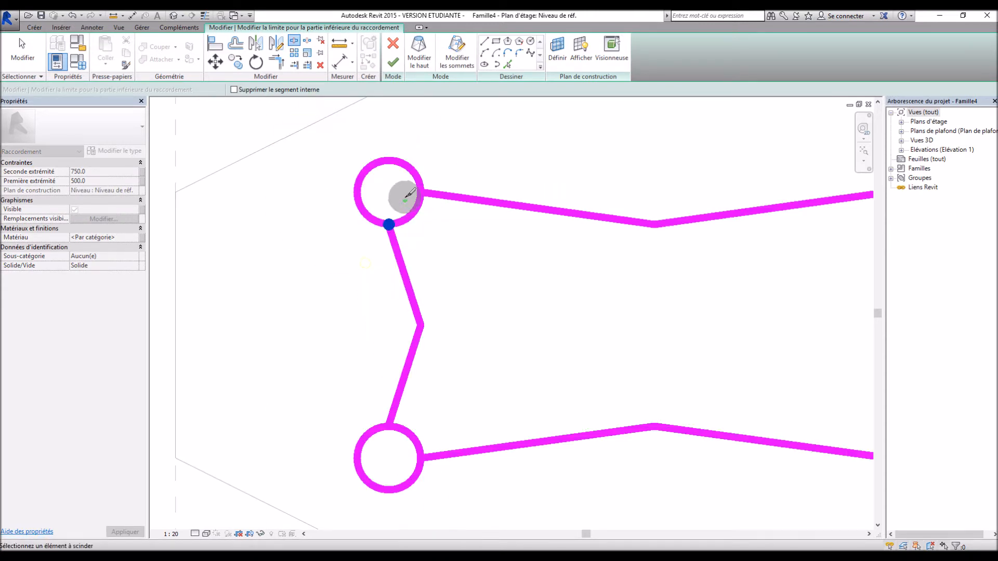
left_click(388, 425)
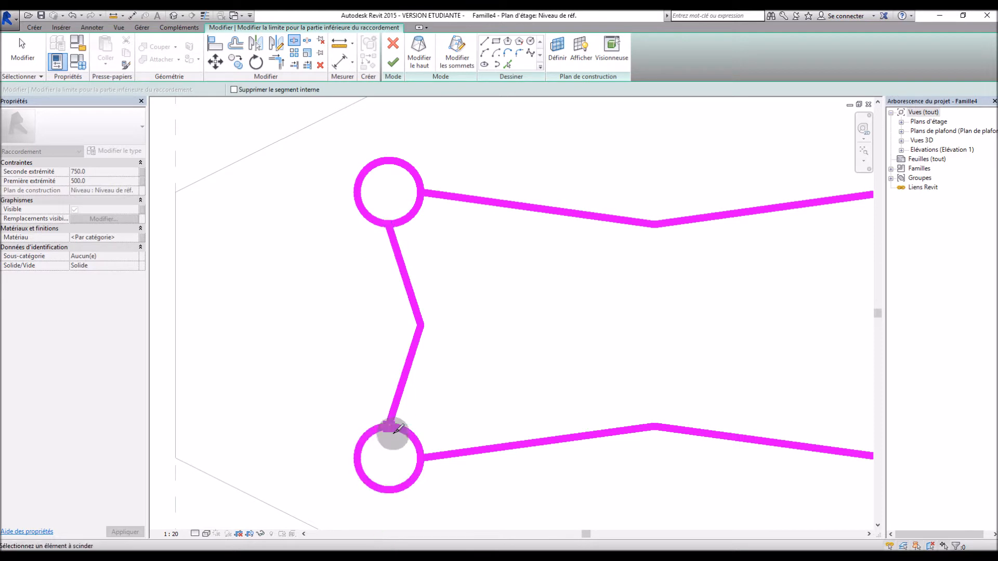
left_click(419, 455)
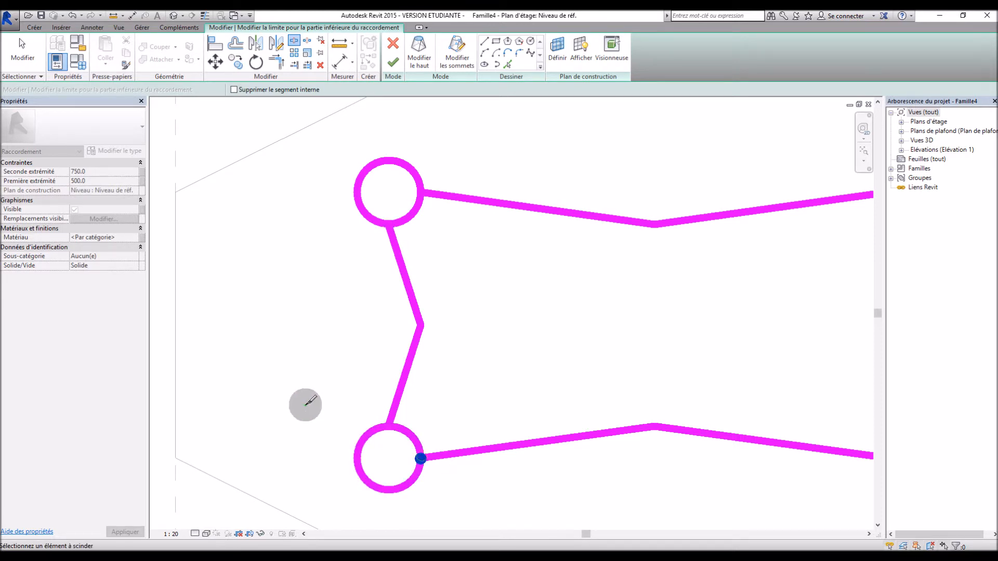
Step: Split the two right circles where the slanted connecting lines meet them
scroll(306, 404, "down", 4)
scroll(542, 419, "up", 3)
left_click(549, 404)
left_click(575, 377)
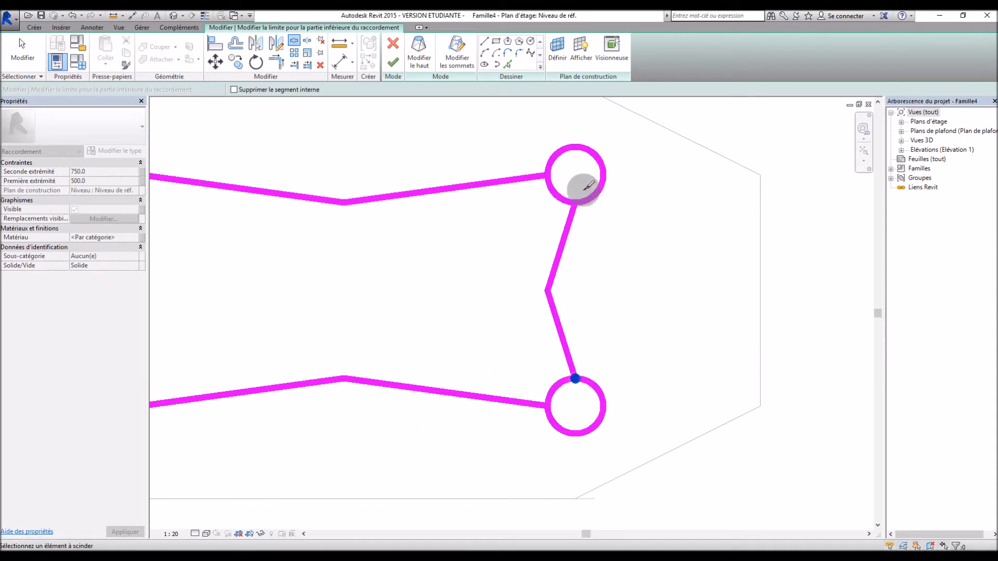
left_click(550, 173)
key("Escape")
Step: Delete the inner arc segment of each of the four circles to leave one continuous base outline
scroll(667, 244, "down", 2)
left_click(614, 221)
key("Delete")
left_click(610, 316)
key("Delete")
left_click(403, 327)
key("Delete")
left_click(397, 213)
key("Delete")
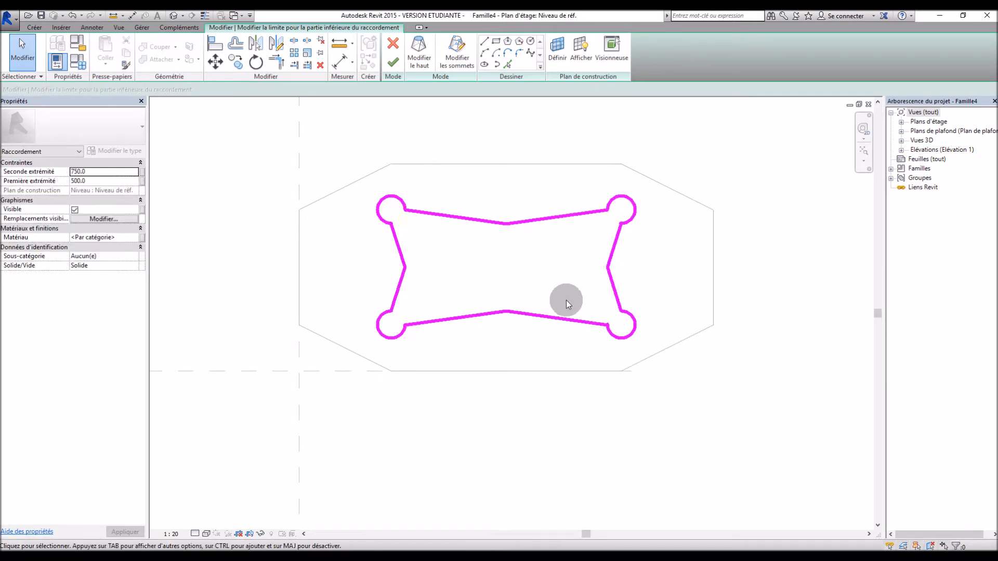
Step: Try to finish the blend's base sketch and continue editing it
scroll(566, 301, "down", 2)
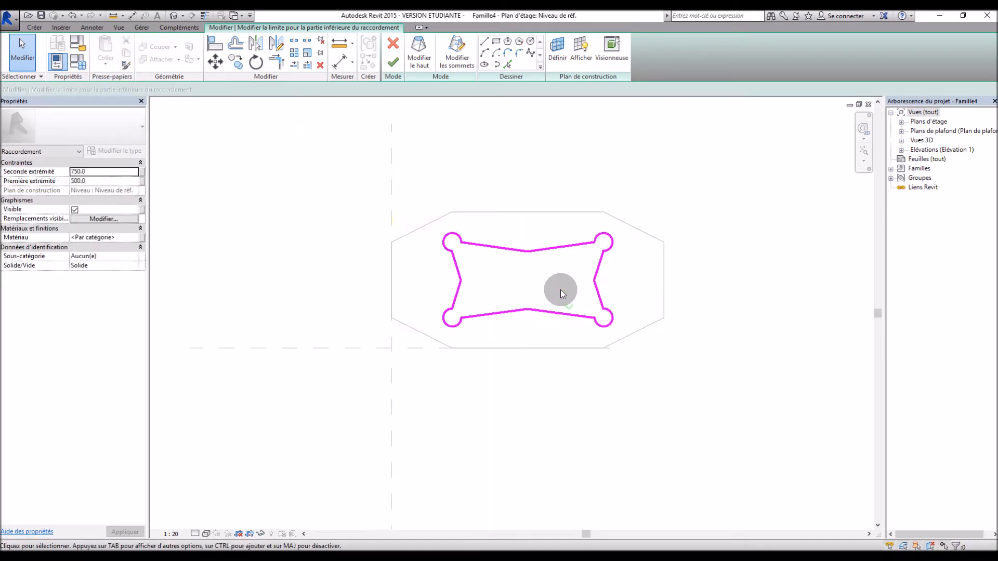
left_click(393, 64)
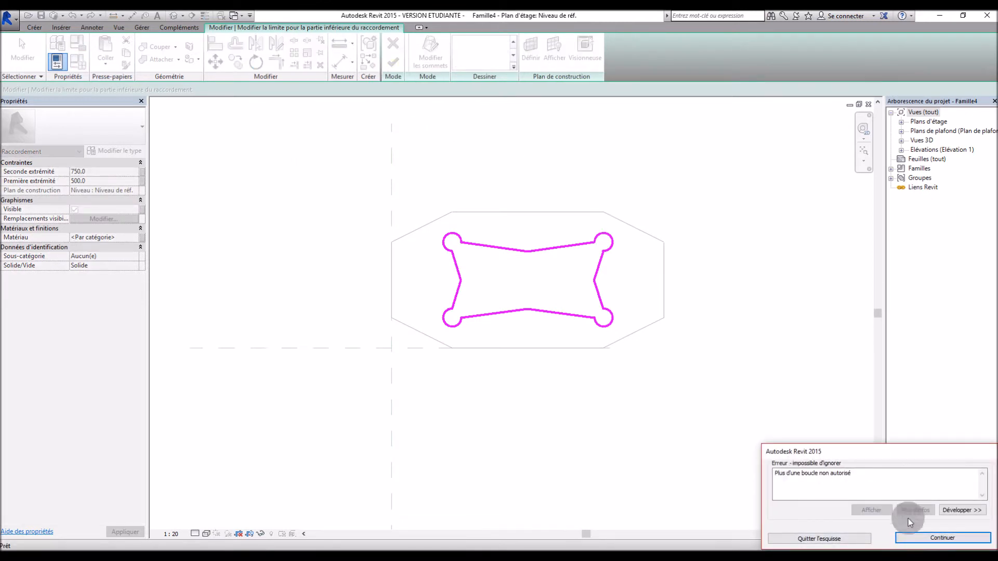
left_click(940, 538)
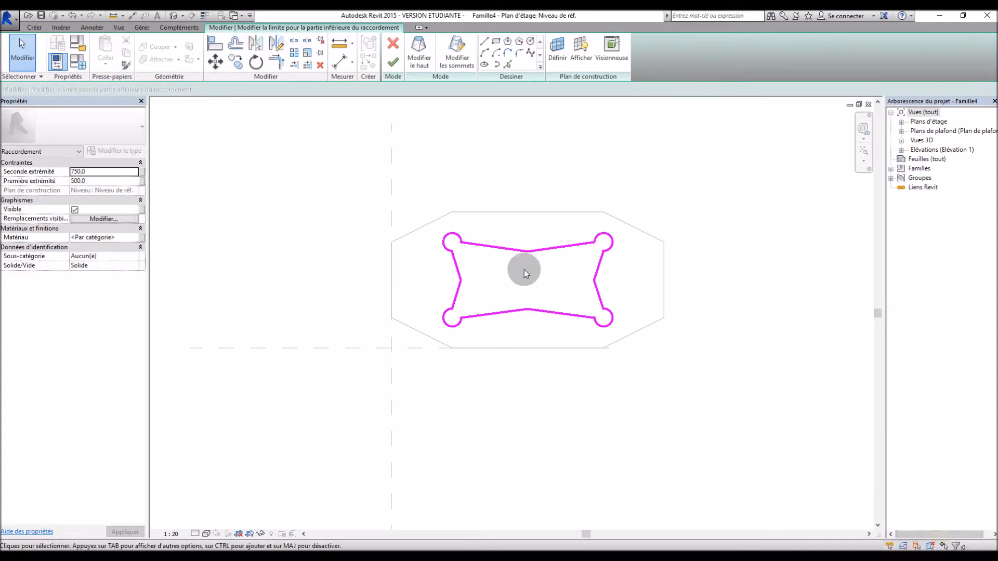
Step: Move the upper-right arc's open end onto the endpoint of the adjoining upper slanted line
scroll(522, 262, "up", 3)
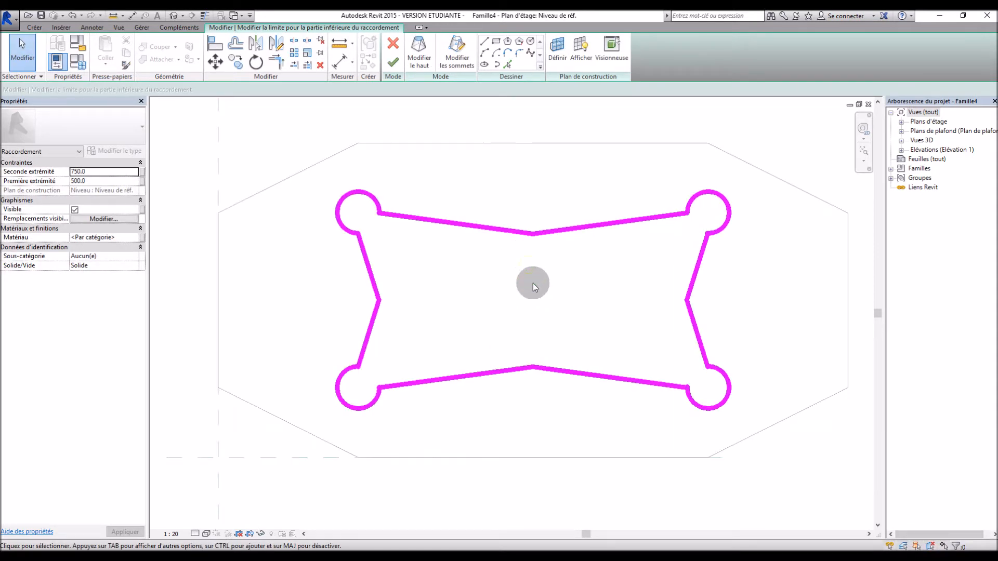
scroll(551, 291, "up", 2)
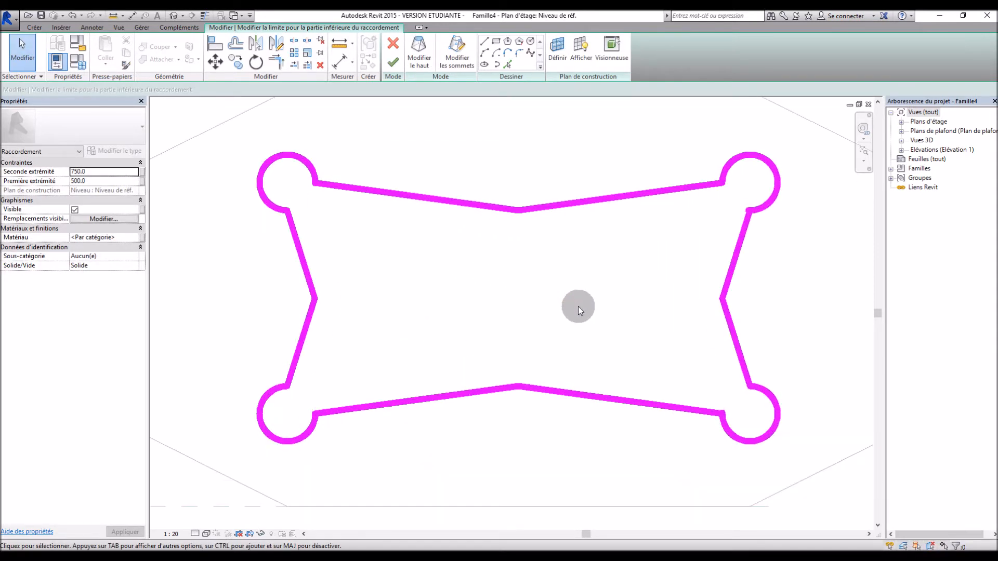
left_click(770, 203)
scroll(775, 201, "up", 3)
left_click_drag(707, 224, 712, 222)
scroll(647, 162, "down", 3)
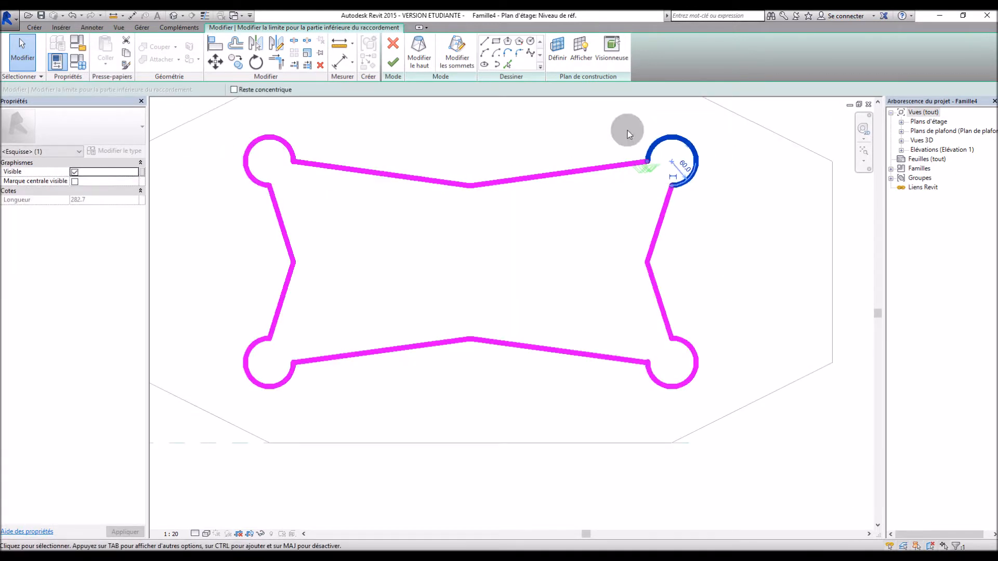
Step: Try again to finish the base sketch with the adjusted upper-right arc, and return to editing
left_click(401, 64)
left_click(917, 541)
left_click(393, 62)
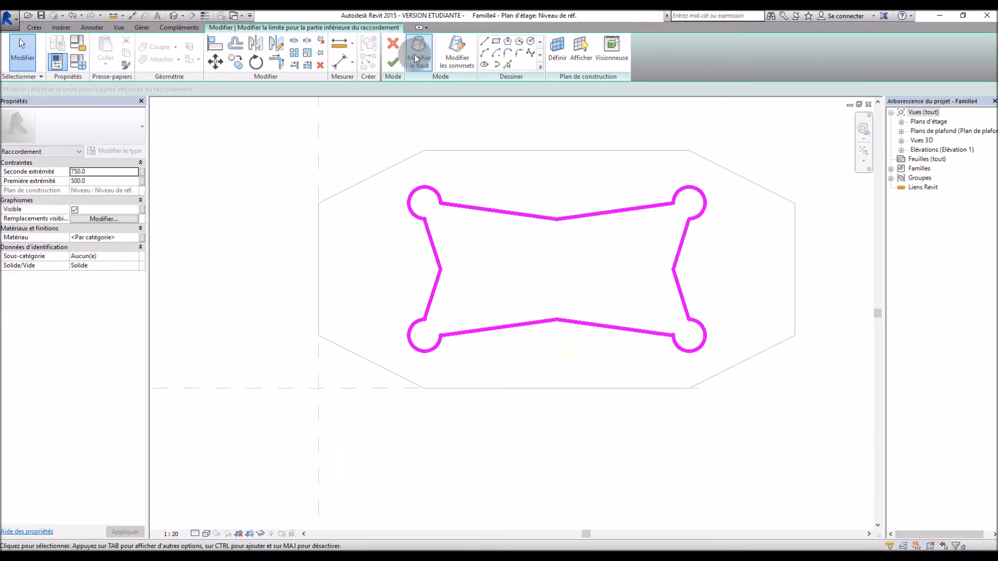
left_click(930, 538)
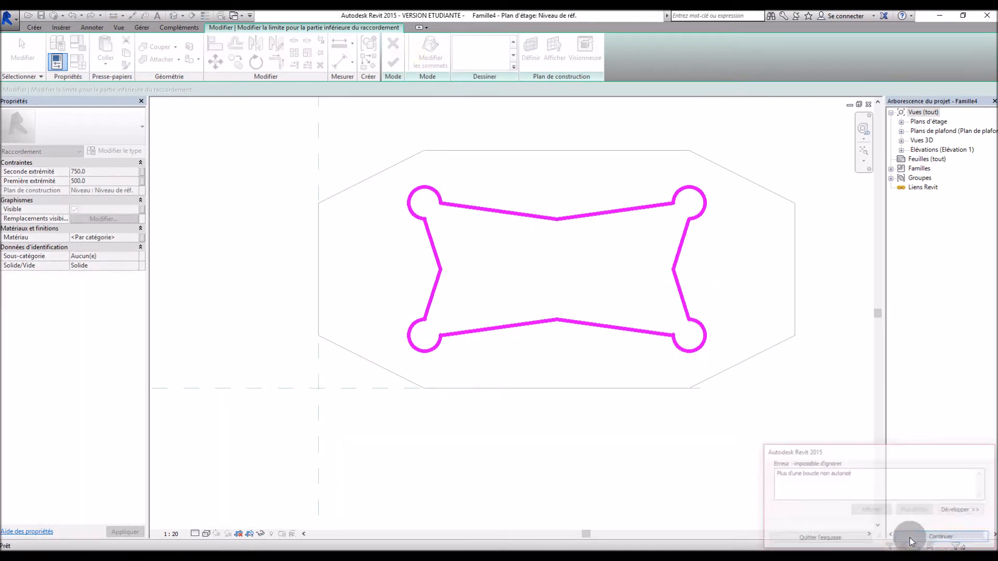
Step: Move the lower-right arc's open end onto the endpoint of the adjoining lower slanted line
scroll(551, 312, "up", 4)
left_click(838, 386)
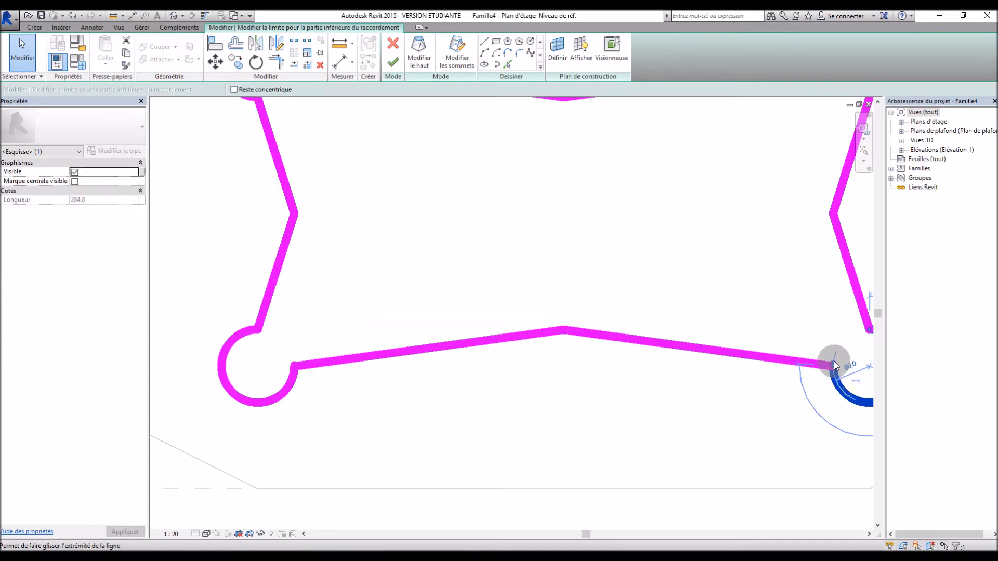
scroll(830, 410, "down", 3)
scroll(800, 389, "up", 7)
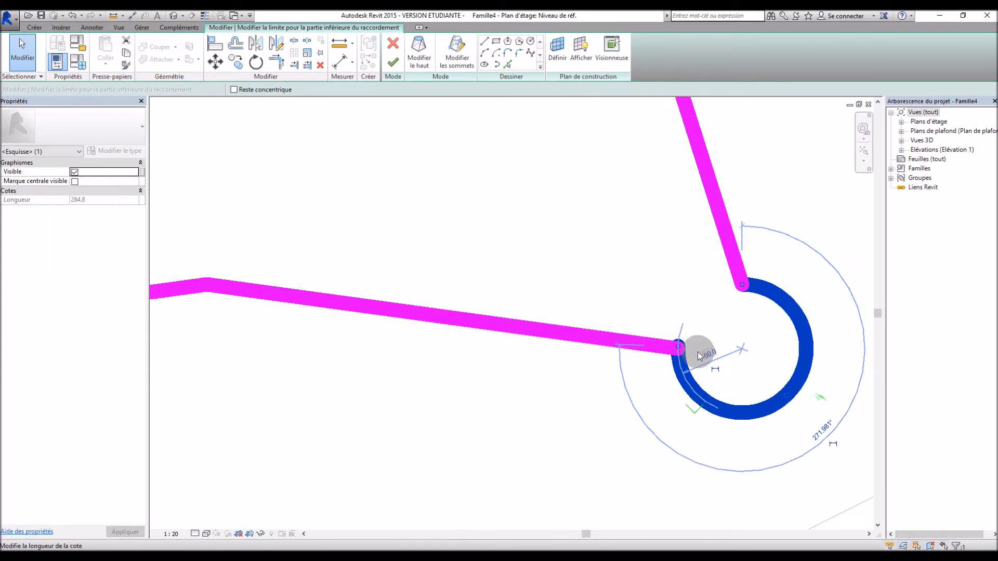
left_click_drag(659, 341, 660, 348)
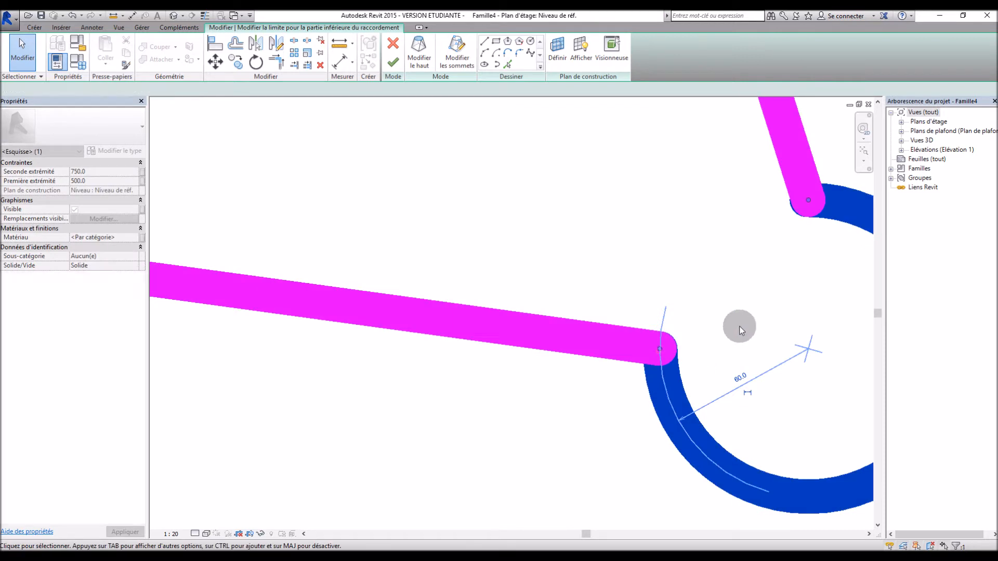
left_click(739, 326)
Step: Examine the arc and line junctions at the left corners and try to finish the base sketch
scroll(738, 326, "down", 4)
scroll(738, 326, "down", 5)
scroll(396, 322, "up", 6)
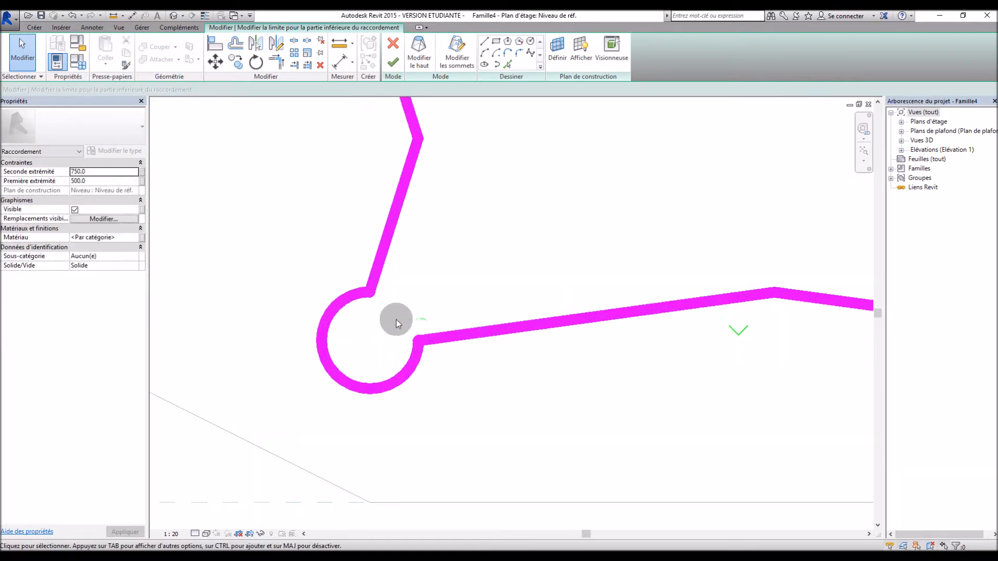
scroll(484, 406, "down", 2)
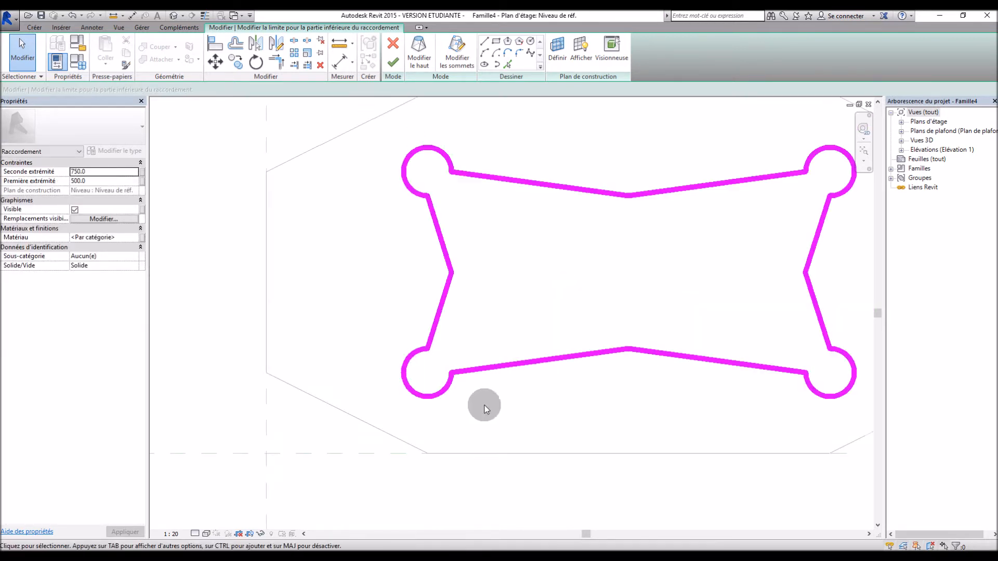
scroll(426, 136, "up", 2)
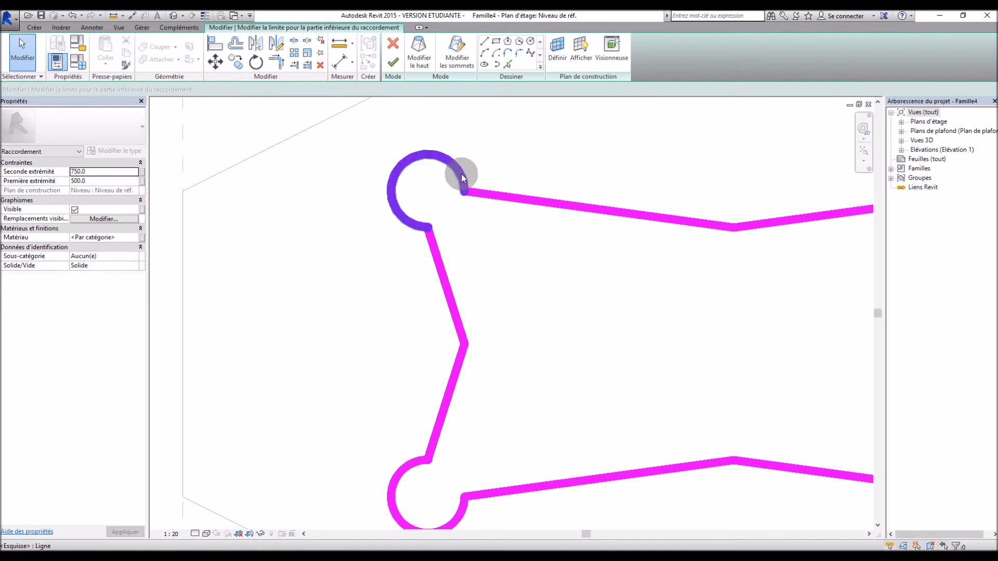
scroll(386, 225, "down", 4)
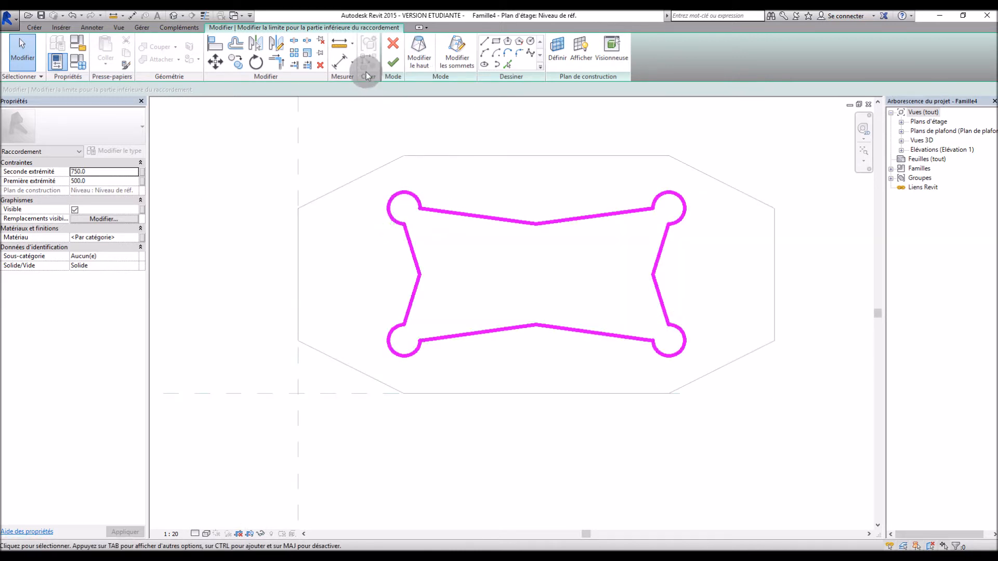
left_click(392, 64)
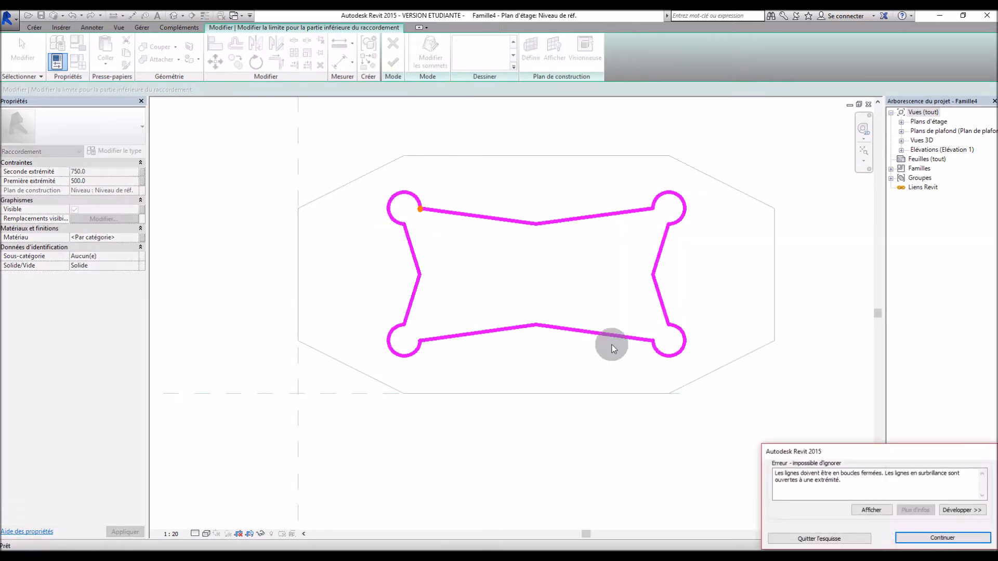
left_click(905, 537)
Step: Rejoin the endpoints of the upper-left arc and the adjoining upper slanted line so they coincide
scroll(395, 196, "up", 5)
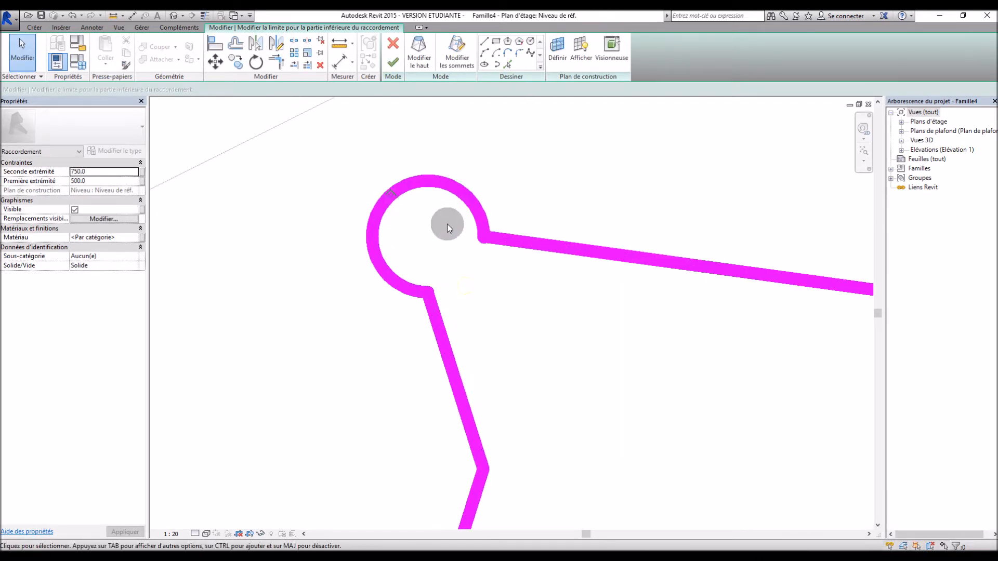
scroll(447, 223, "up", 2)
left_click(546, 254)
left_click_drag(519, 255, 529, 206)
left_click(527, 252)
left_click(570, 262)
left_click(606, 261)
left_click_drag(582, 259, 524, 251)
left_click(509, 208)
left_click_drag(513, 210, 520, 249)
left_click(495, 313)
left_click(543, 255)
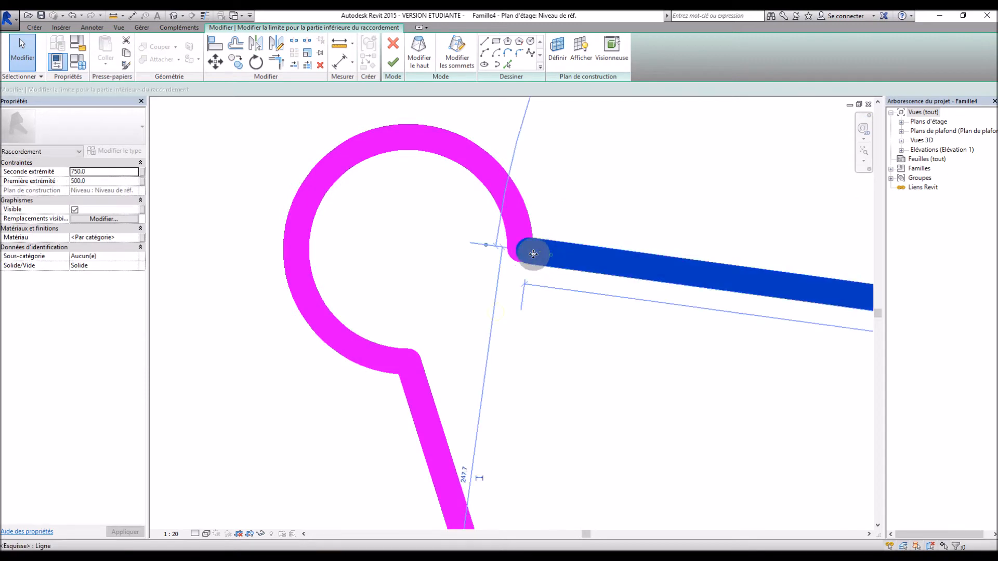
left_click(519, 248)
left_click(514, 310)
scroll(515, 309, "down", 3)
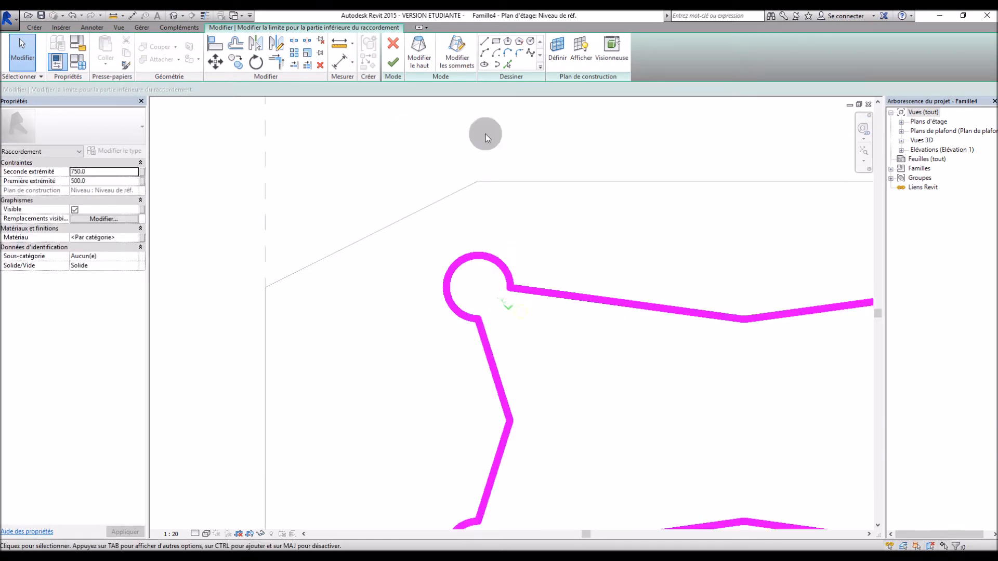
Step: Finish the blend's base sketch and deselect the resulting solid
left_click(398, 63)
scroll(441, 189, "down", 3)
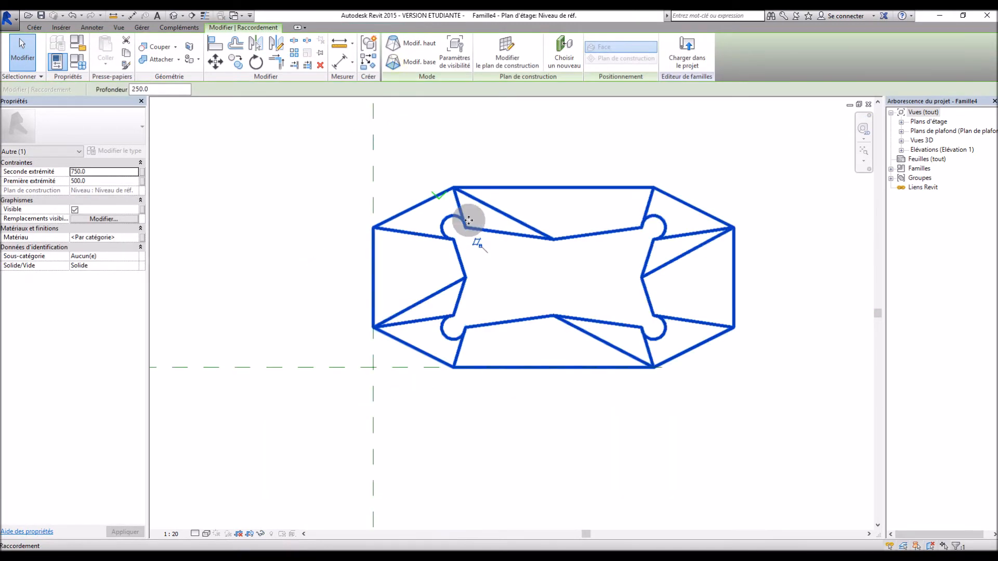
left_click(613, 312)
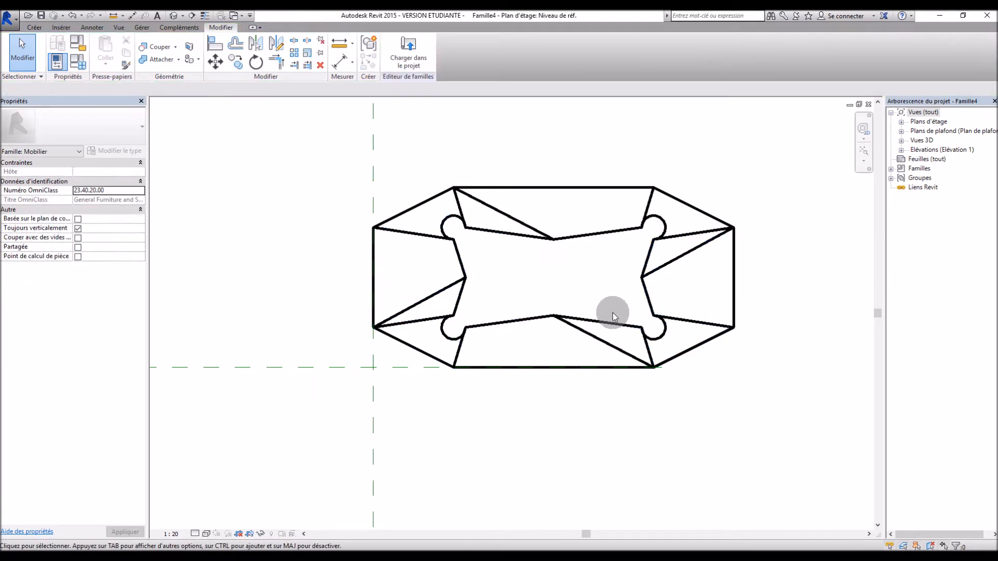
Step: Open the 3D view Vue 1, display it in a realistic visual style, and orbit around the blend
left_click(901, 140)
double_click(928, 149)
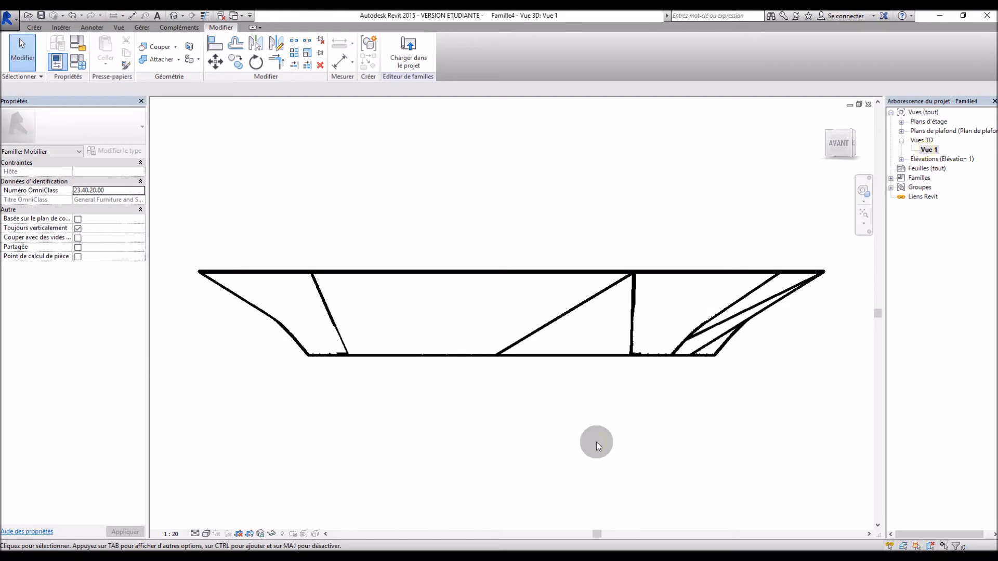
scroll(564, 397, "down", 3)
left_click(207, 534)
left_click(218, 513)
mouse_move(346, 291)
middle_mouse_down("shift")
mouse_move(456, 408)
mouse_move(597, 408)
mouse_move(639, 276)
mouse_move(557, 125)
mouse_move(456, 176)
mouse_move(268, 311)
mouse_move(717, 375)
mouse_move(508, 405)
mouse_move(474, 312)
mouse_move(491, 292)
middle_mouse_up("shift")
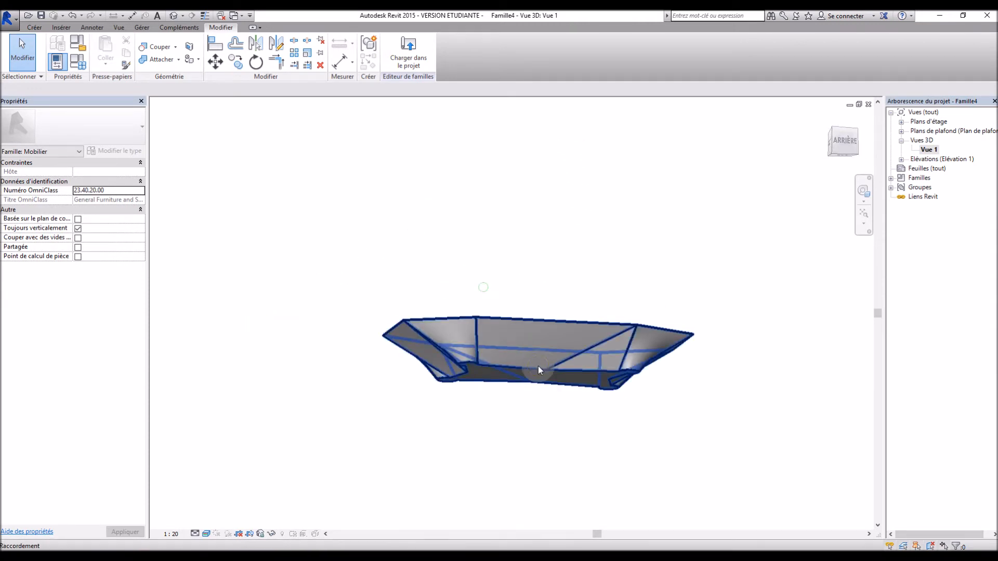
Step: Set the blend's first end (Première extrémité) to 600 mm
left_click(537, 366)
left_click(88, 181)
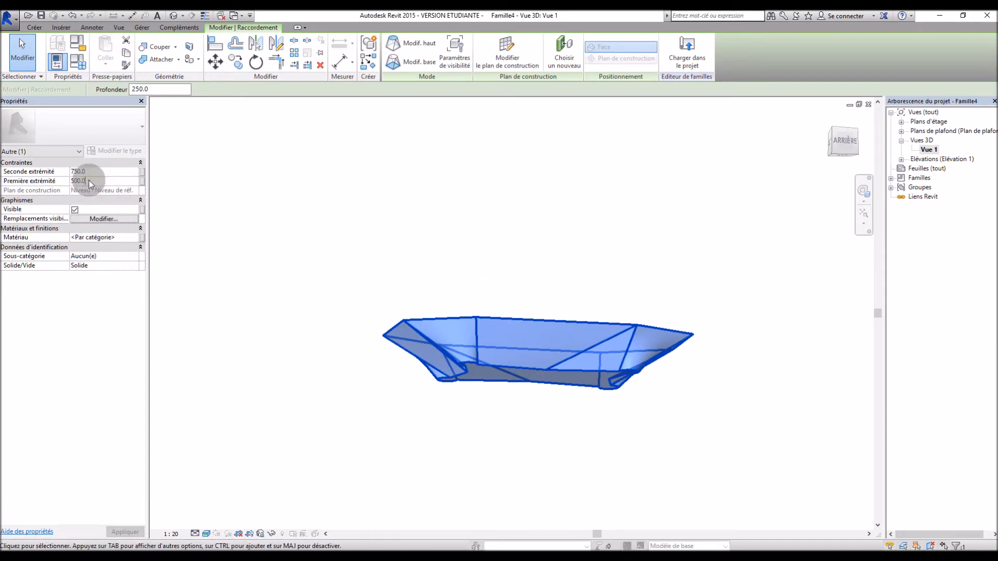
type("600")
left_click(295, 289)
middle_click_drag(295, 289, 416, 430, "shift")
Step: Open the material browser for the blend and search the materials for "bois"
left_click(439, 389)
left_click(135, 238)
left_click(136, 239)
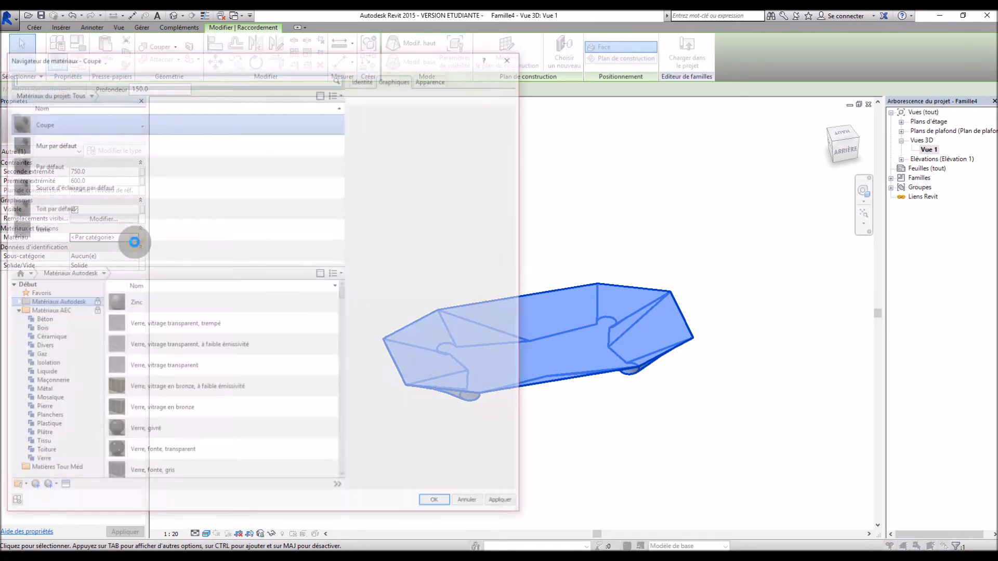
scroll(205, 383, "down", 10)
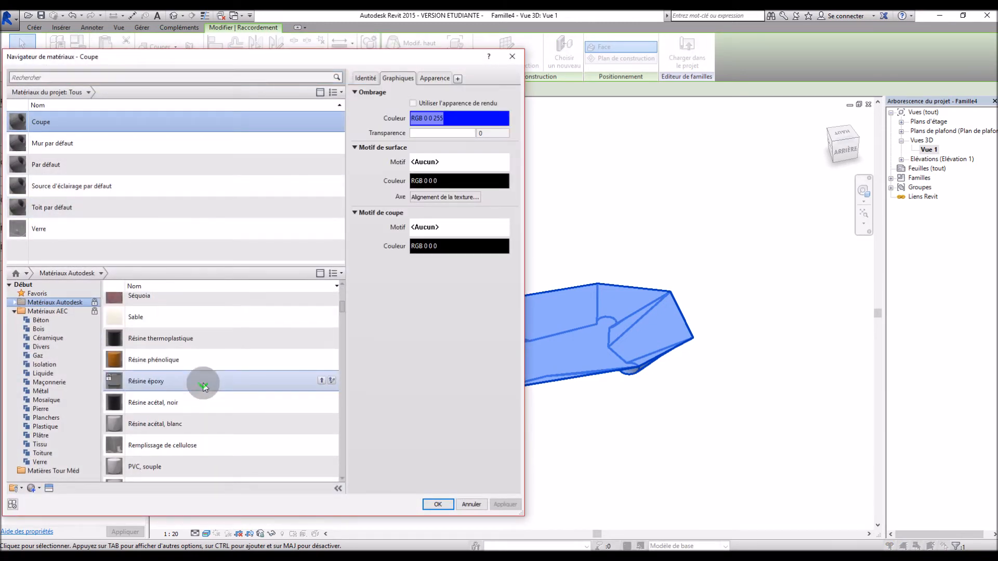
left_click(61, 78)
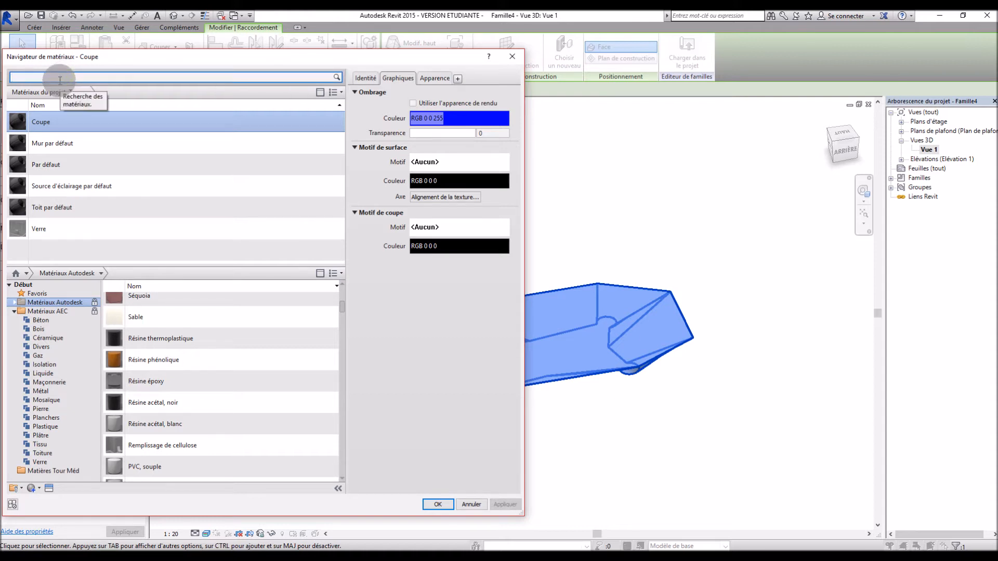
type("bois")
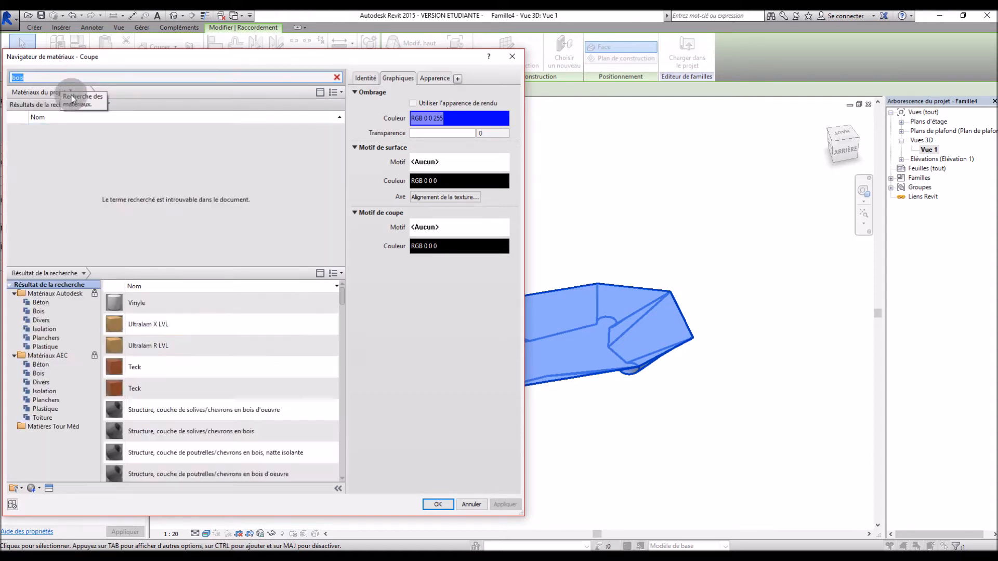
Step: Assign the Madriers wood material to the blend and deselect it to view the textured tabletop
scroll(214, 371, "down", 10)
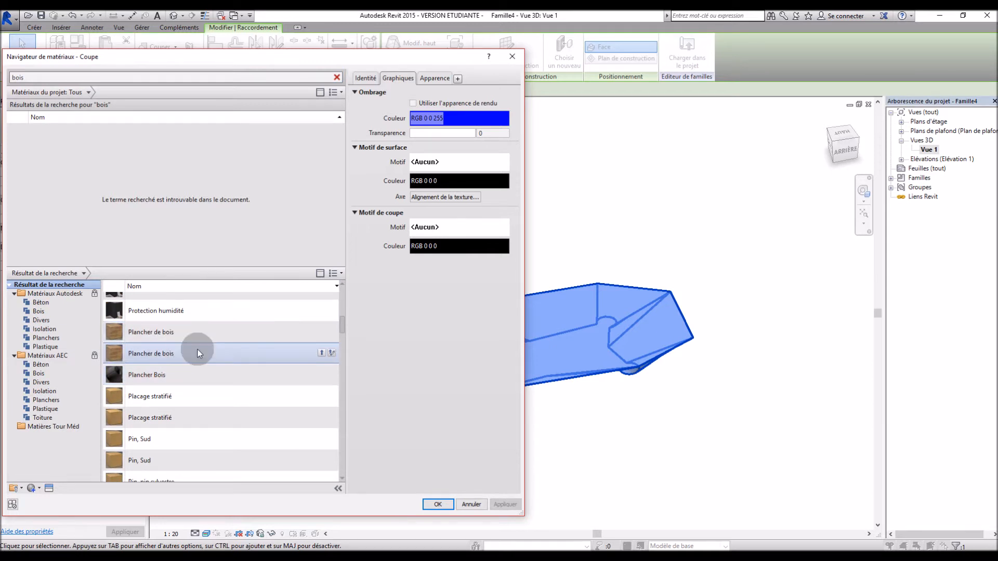
scroll(197, 354, "down", 3)
scroll(199, 356, "down", 5)
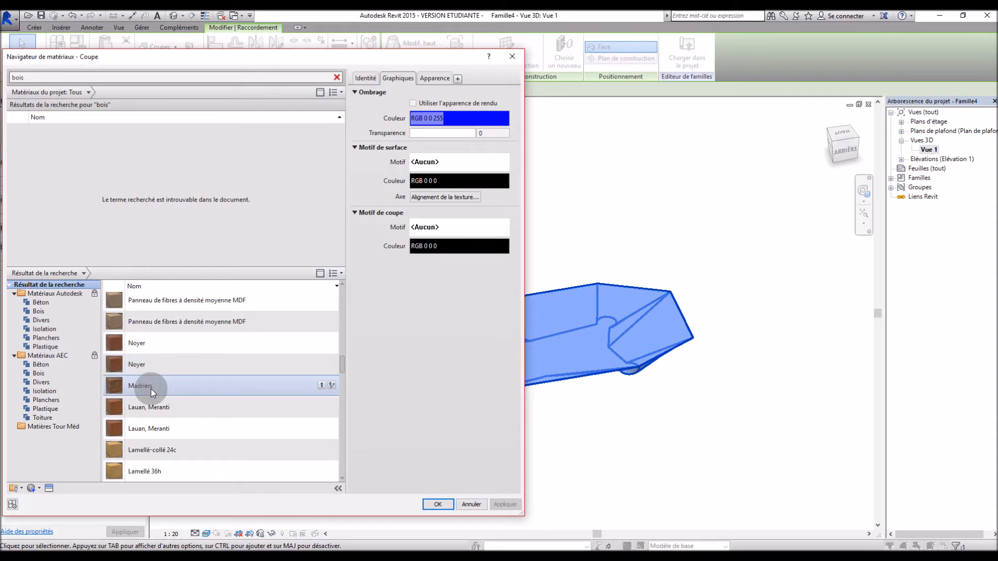
double_click(150, 389)
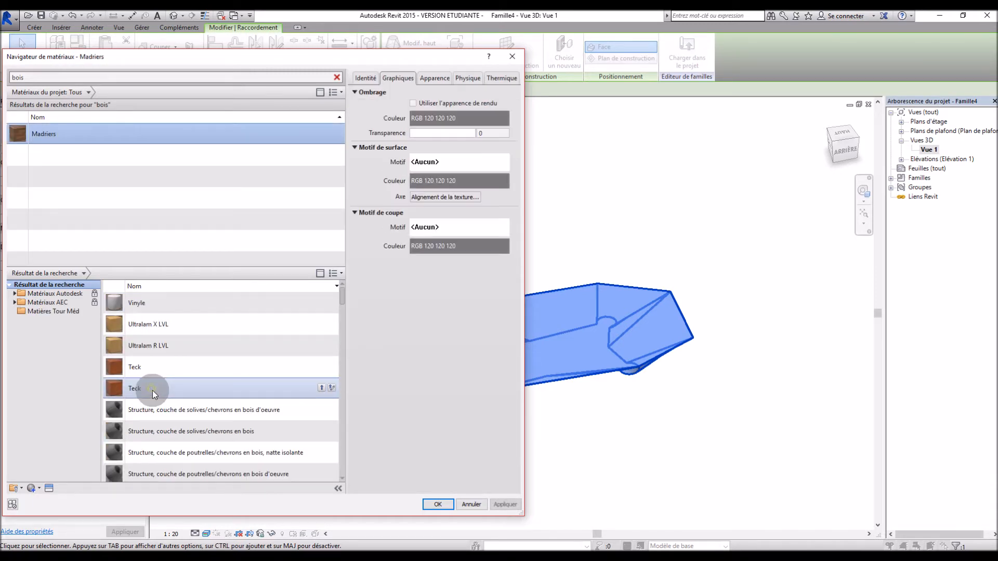
left_click(437, 504)
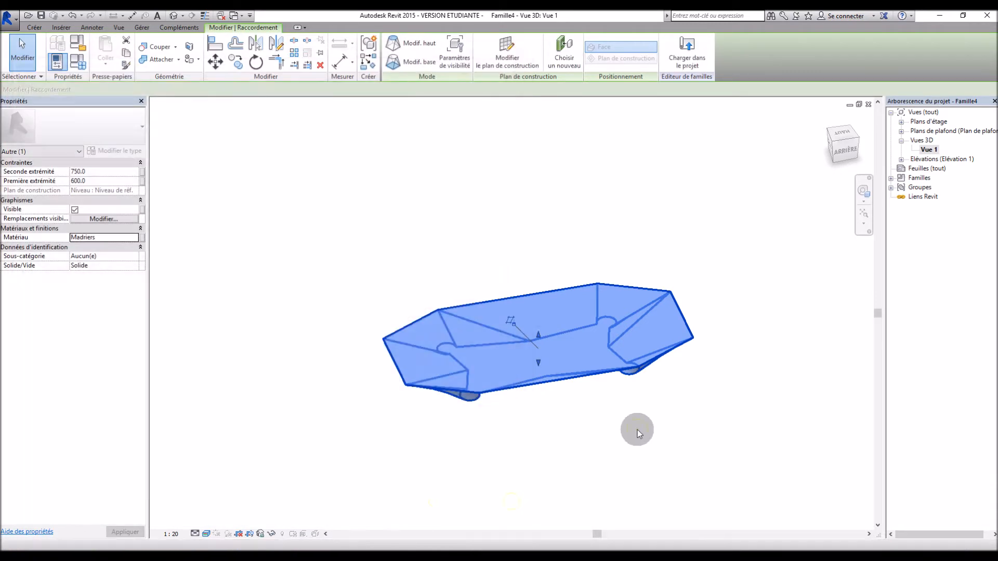
left_click(637, 429)
middle_click_drag(578, 429, 540, 422, "shift")
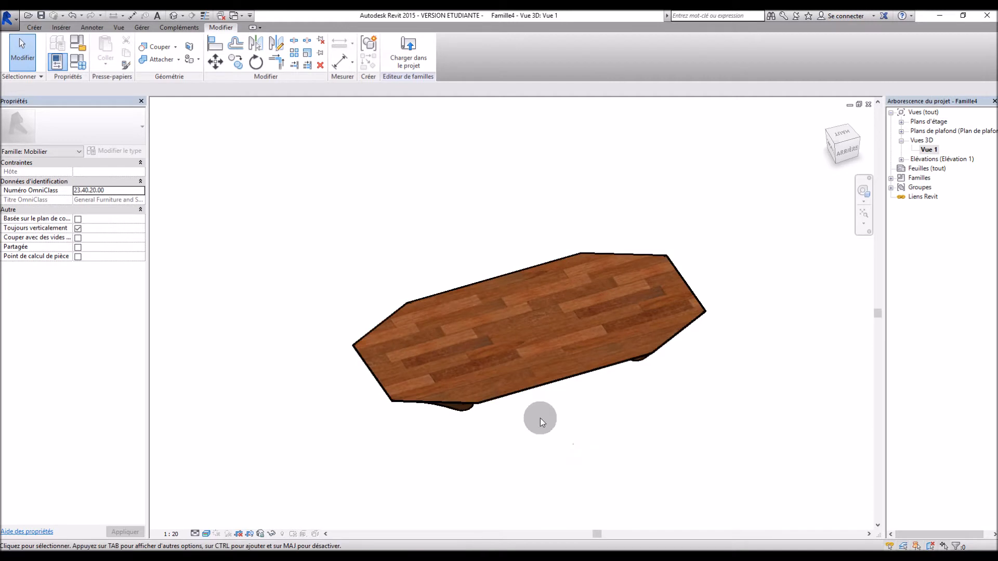
Step: Save the family as Table01 in the Familles folder
left_click(41, 16)
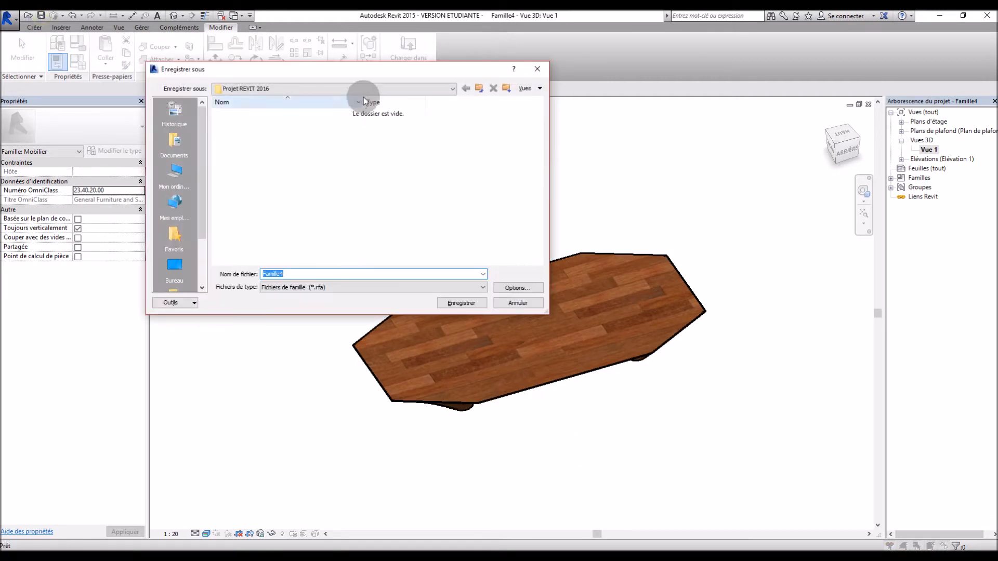
double_click(266, 133)
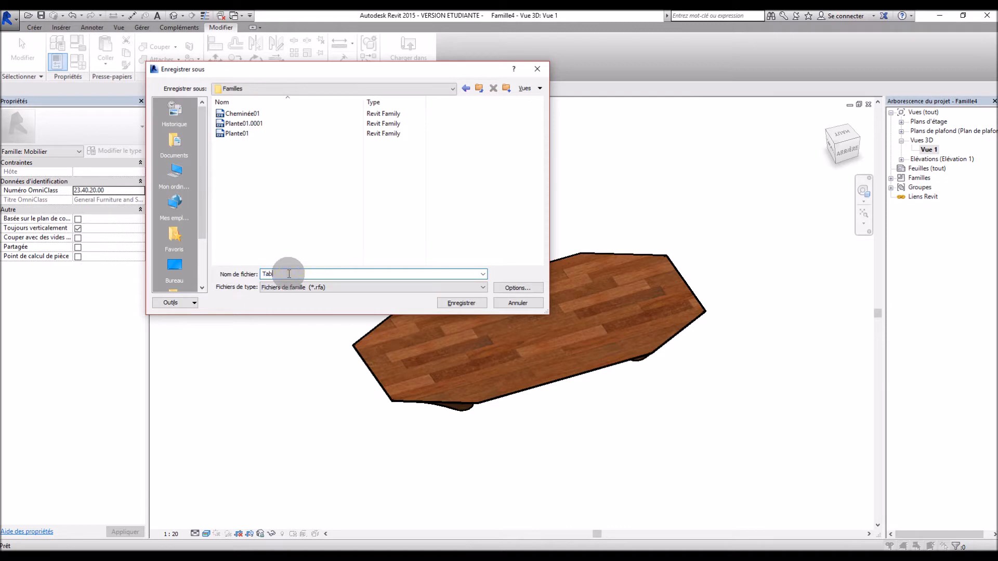
type("Table01")
key("Return")
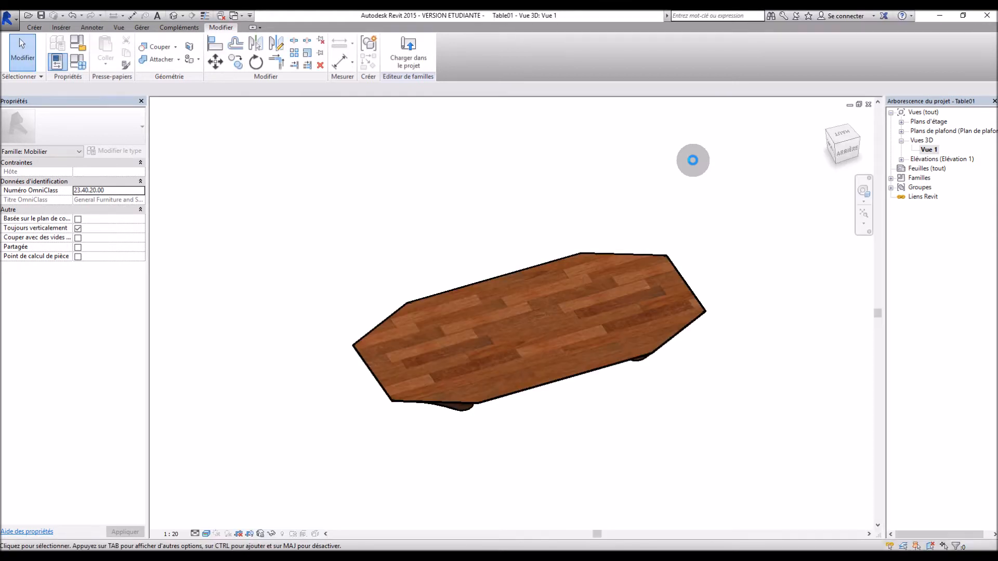
Step: Open the Niveau de réf. floor plan and start a new blend (Raccordement) at the tabletop's upper-left circular corner
left_click(902, 124)
left_click(900, 122)
double_click(931, 131)
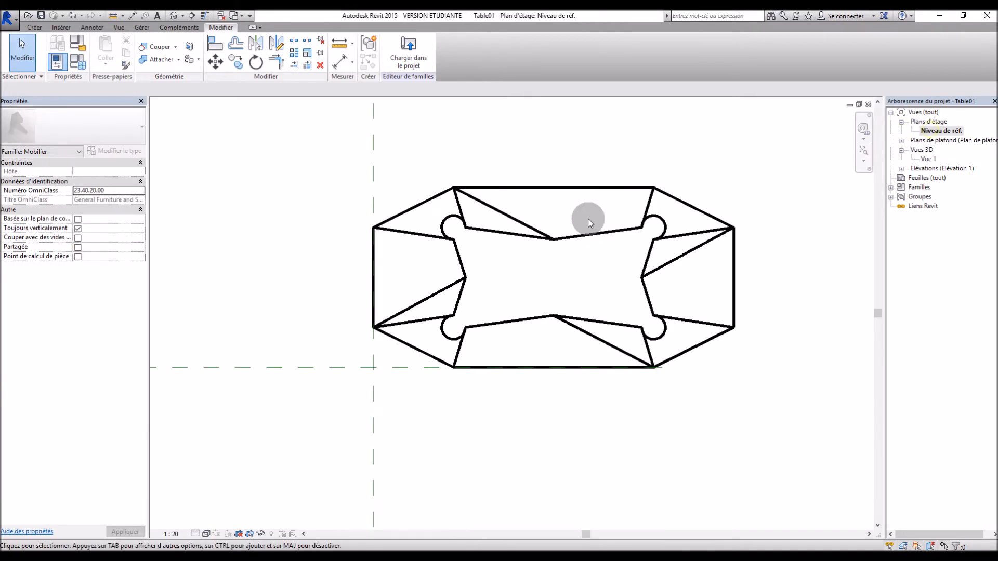
scroll(628, 184, "up", 1)
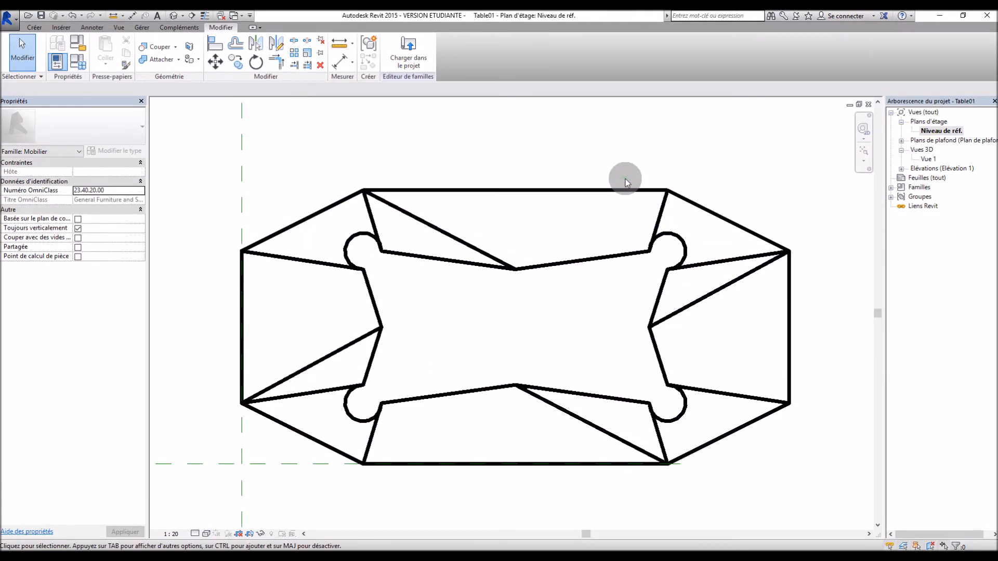
left_click(34, 27)
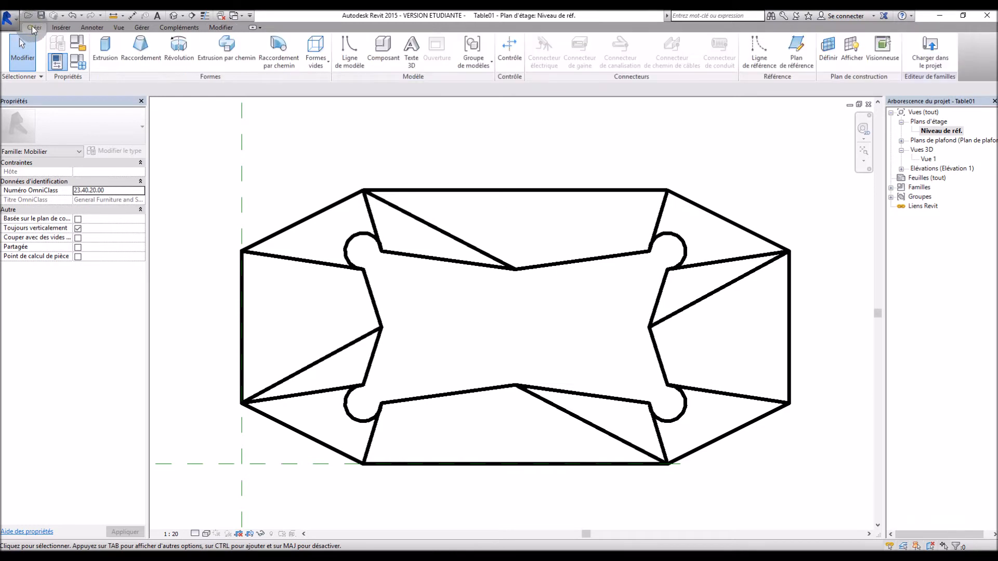
left_click(134, 46)
scroll(302, 218, "up", 4)
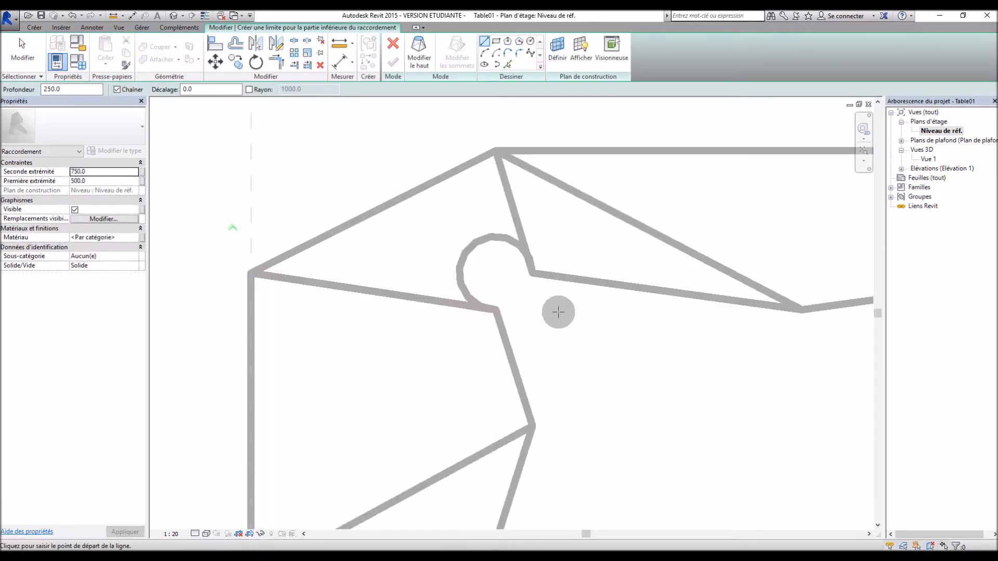
scroll(468, 270, "up", 3)
scroll(475, 211, "up", 2)
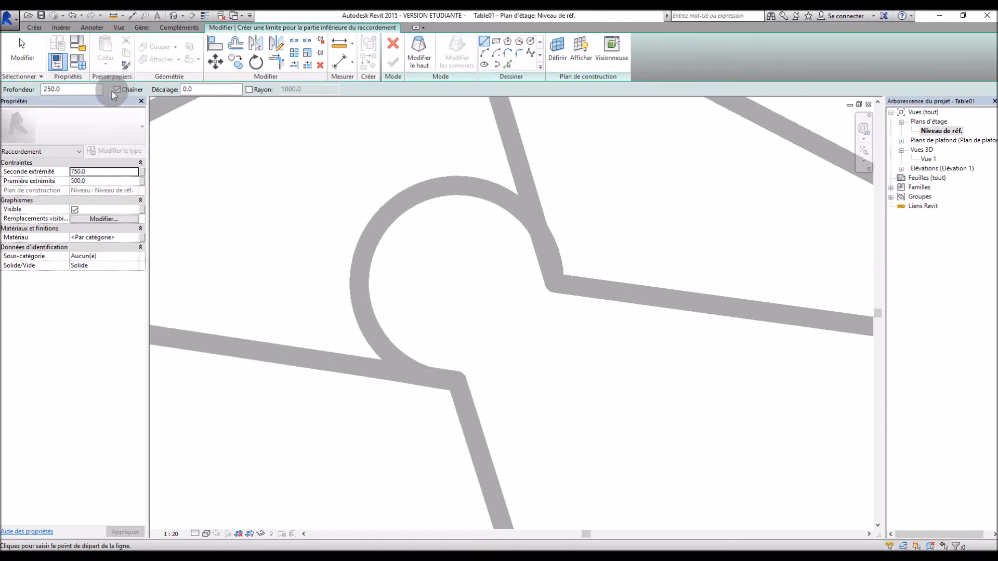
left_click(530, 42)
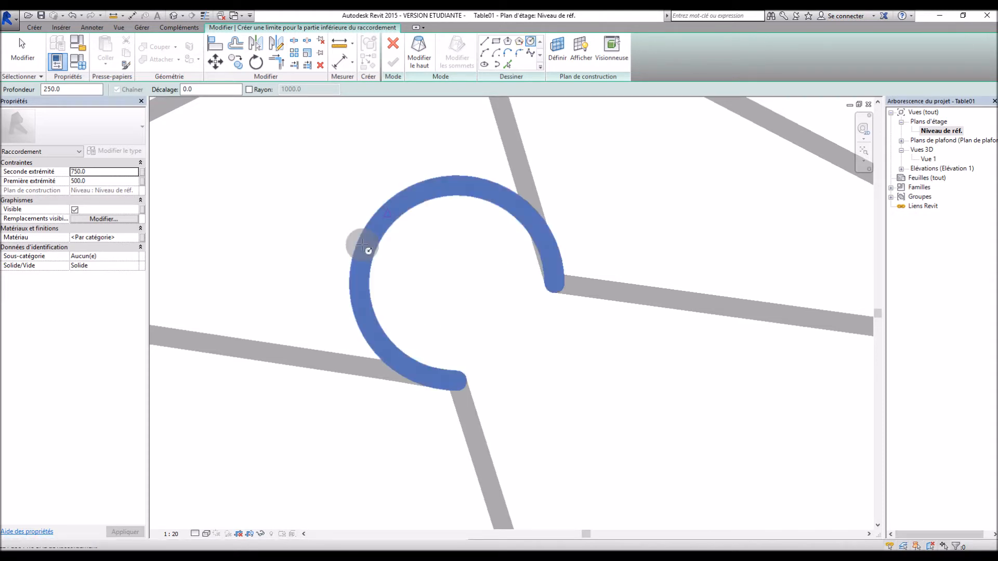
left_click(512, 65)
left_click(420, 189)
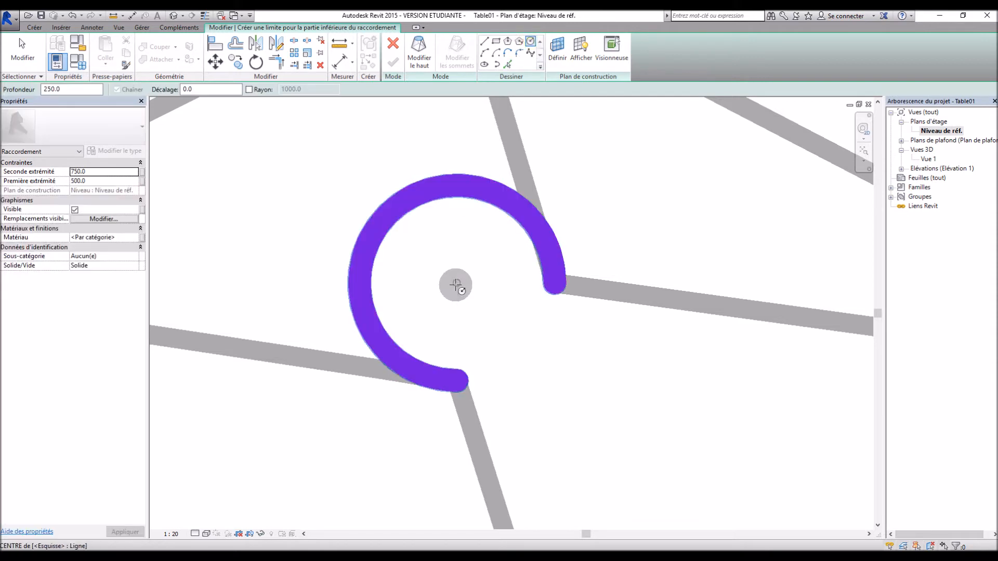
key("Escape")
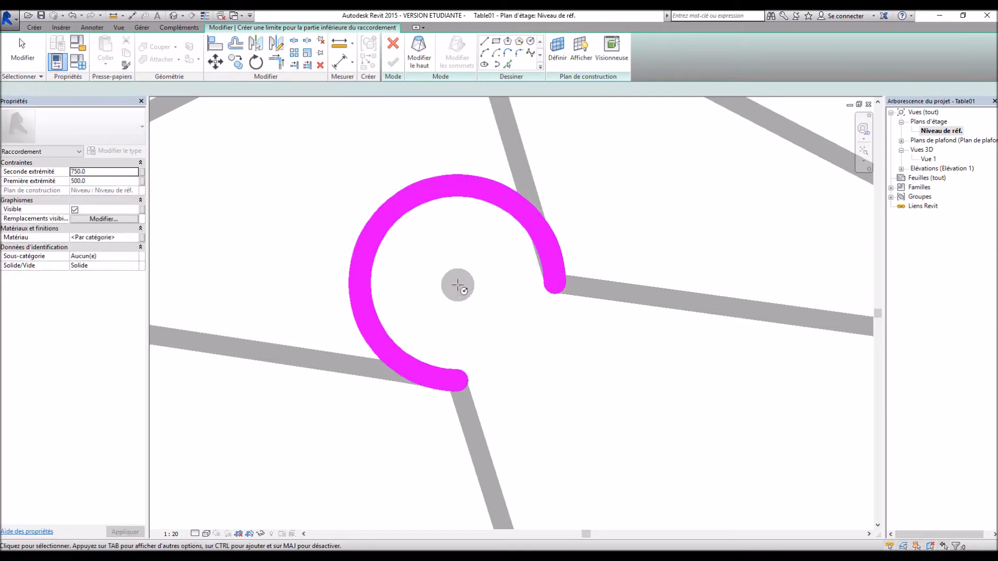
key("ctrl+z")
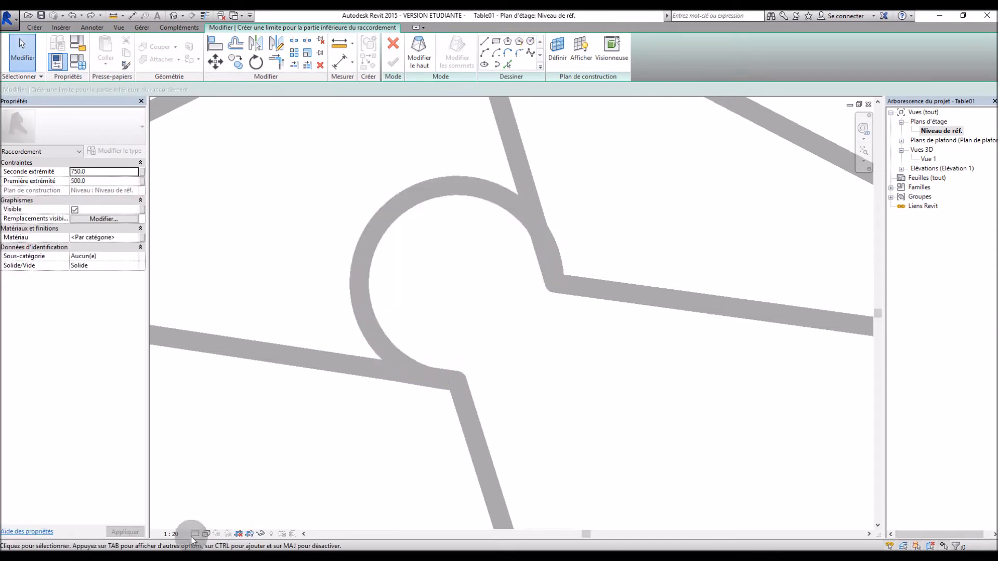
left_click(531, 41)
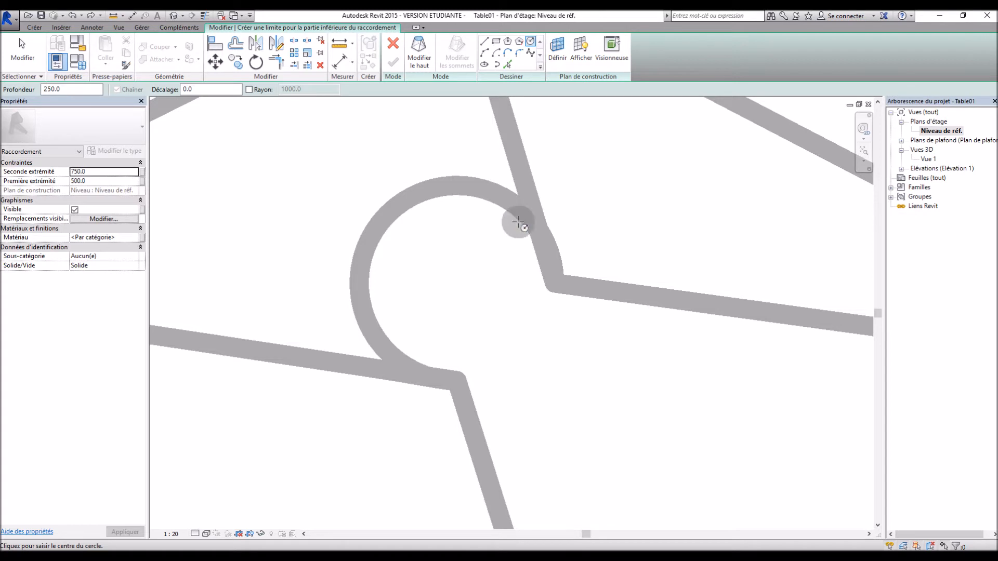
key("Escape")
Step: Trace the upper-left corner arc into the base sketch and draw a concentric circle of 25 mm radius at its centre
left_click(508, 65)
left_click(464, 186)
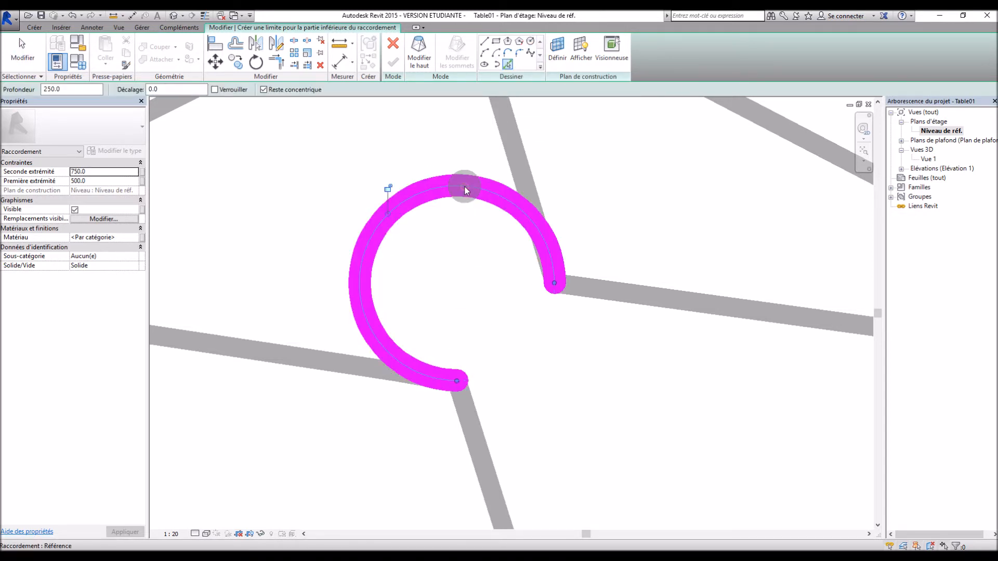
left_click(531, 43)
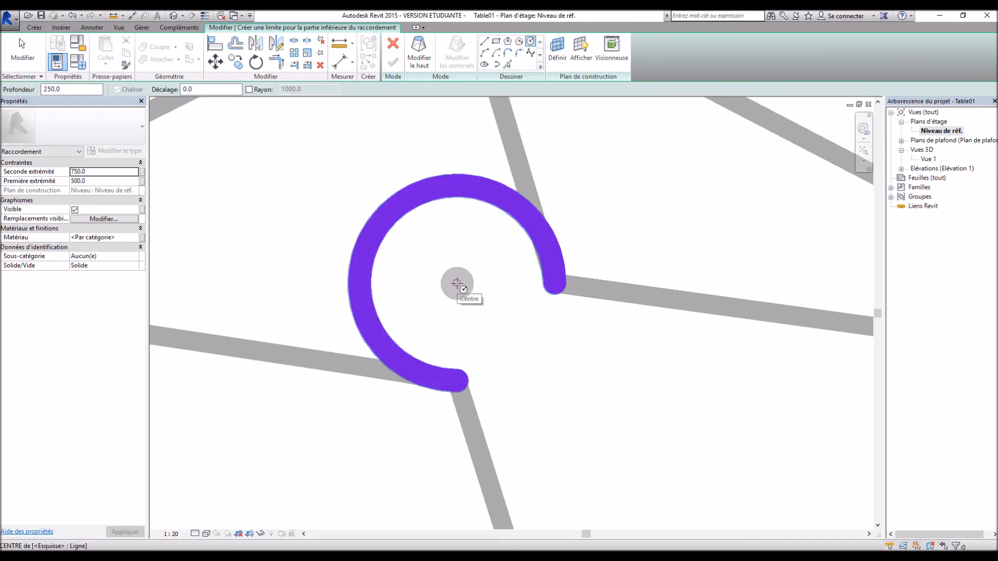
left_click(456, 283)
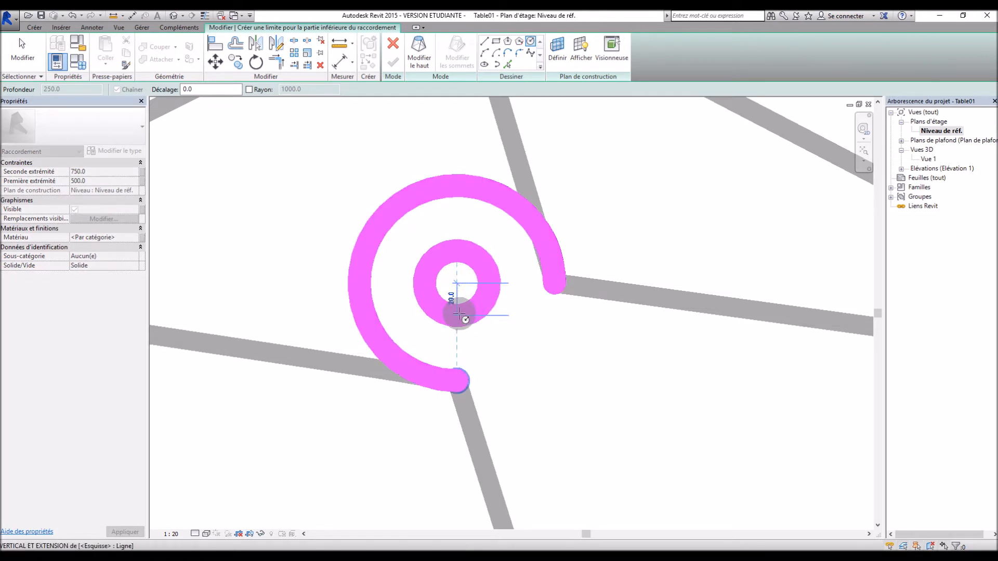
left_click(456, 332)
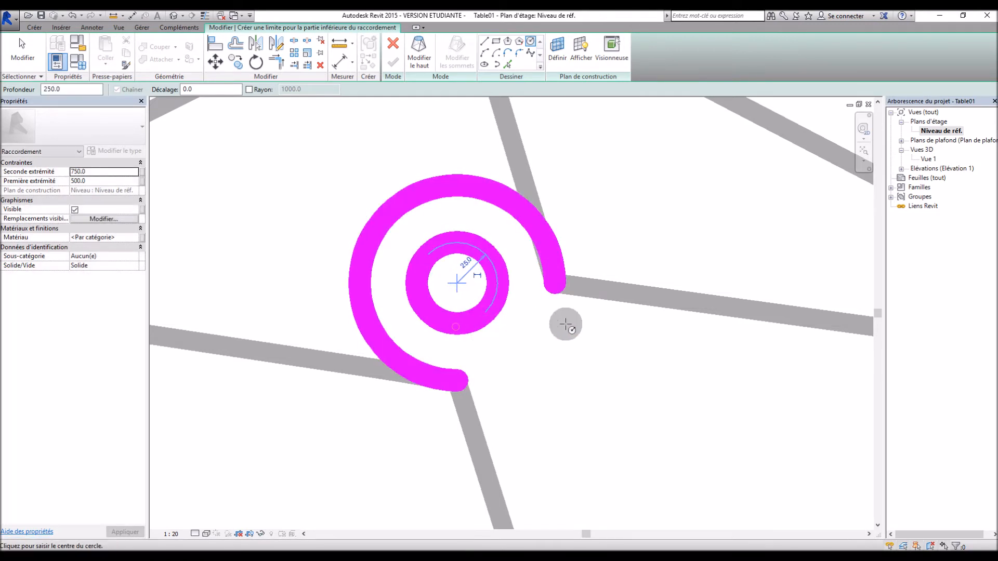
key("Escape")
Step: Delete the traced corner arc from the base sketch and set the blend's first end to 0 and second end to 600
left_click(432, 195)
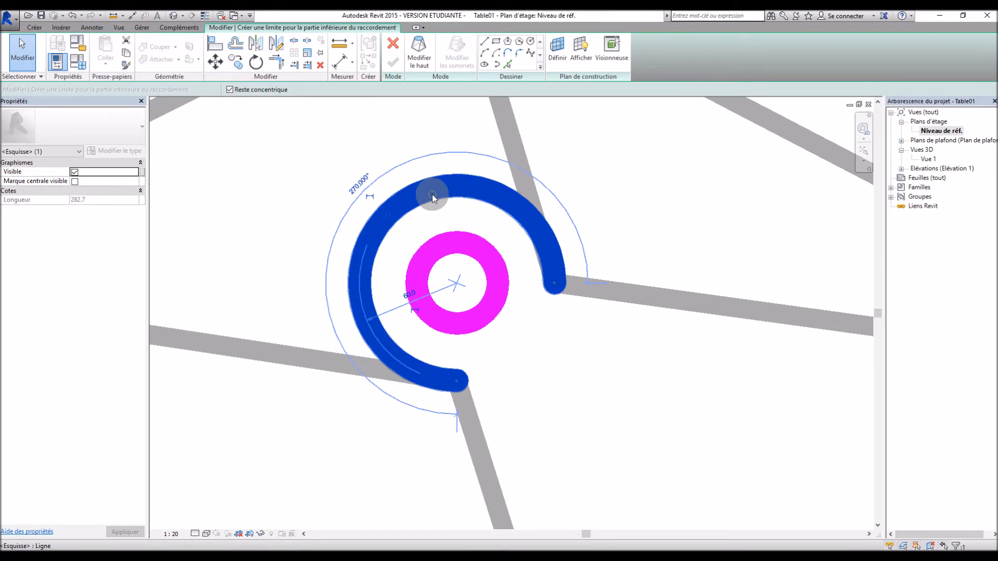
key("Escape")
left_click(417, 62)
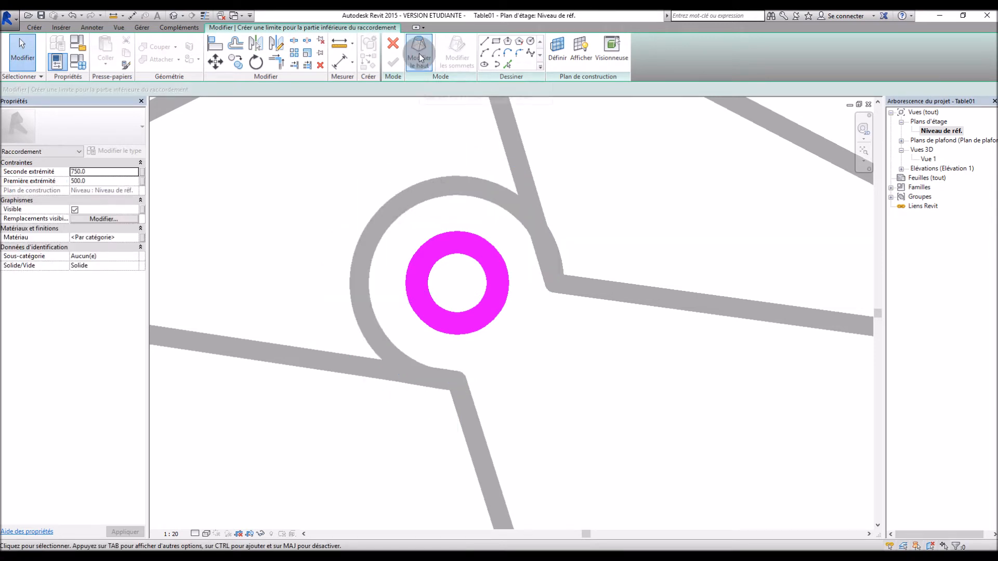
double_click(94, 180)
type("00")
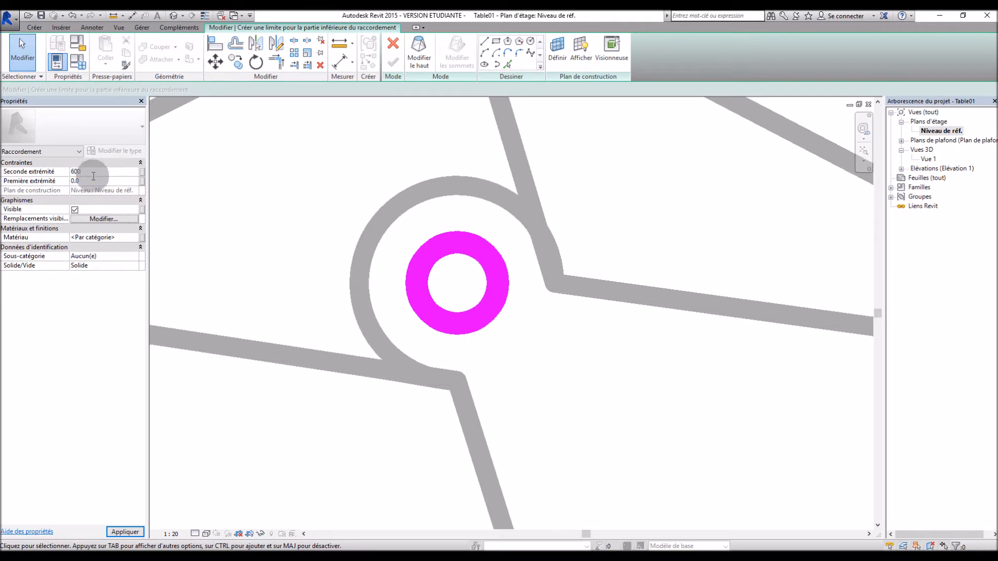
left_click(99, 182)
Step: Sketch the blend's top profile by tracing the upper-left corner arc and joining its ends with a line, then finish the leg
left_click(422, 62)
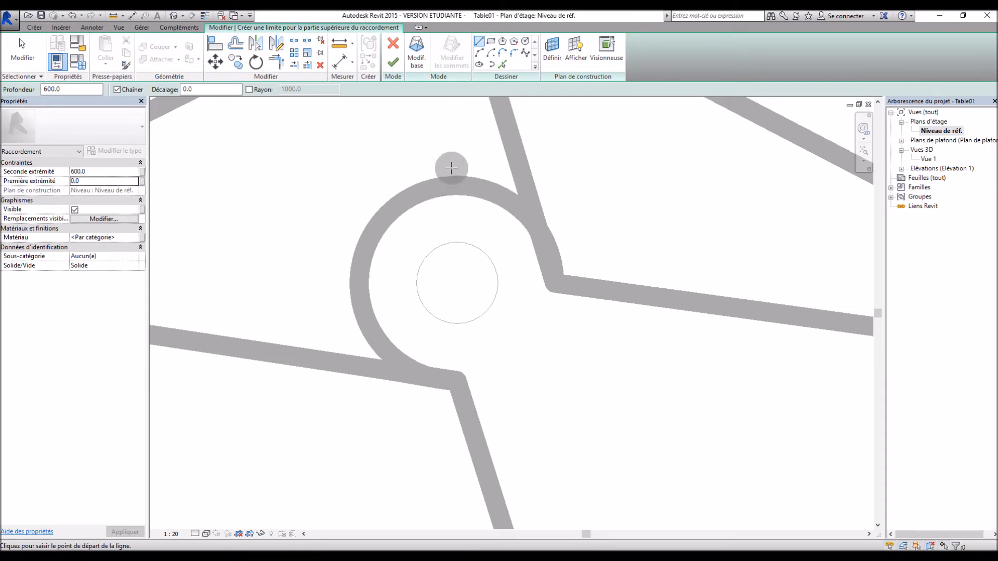
left_click(501, 64)
left_click(457, 186)
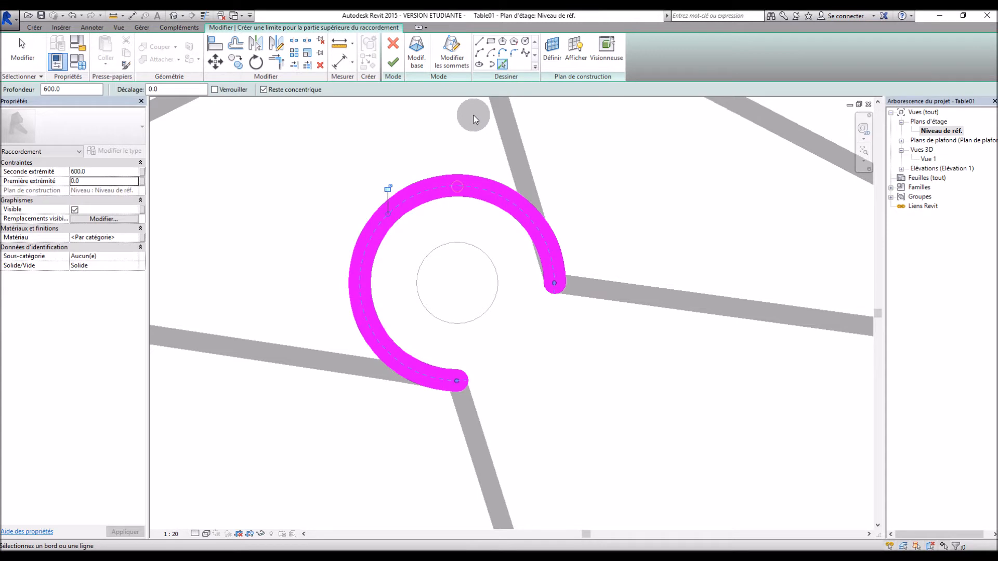
left_click(478, 42)
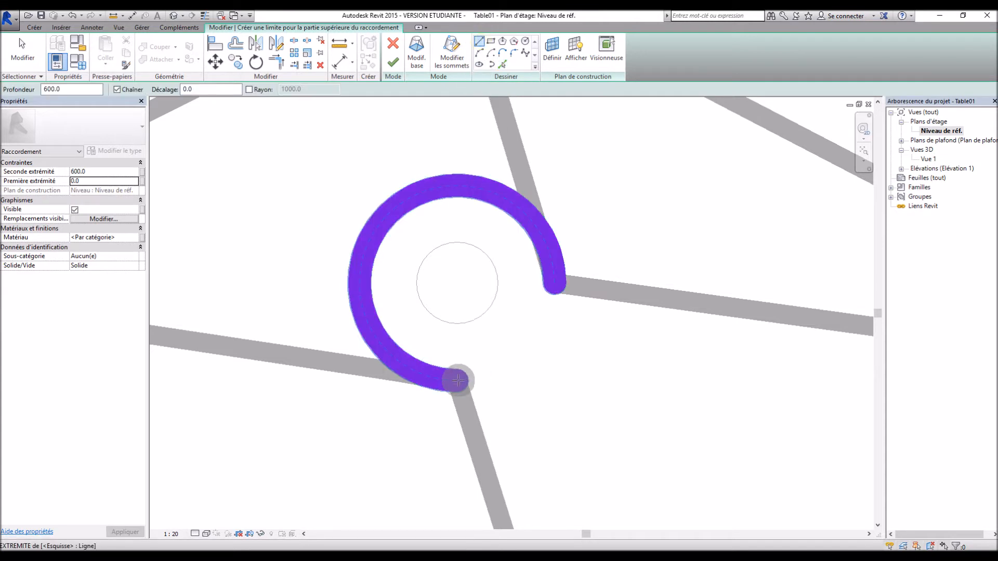
left_click(458, 381)
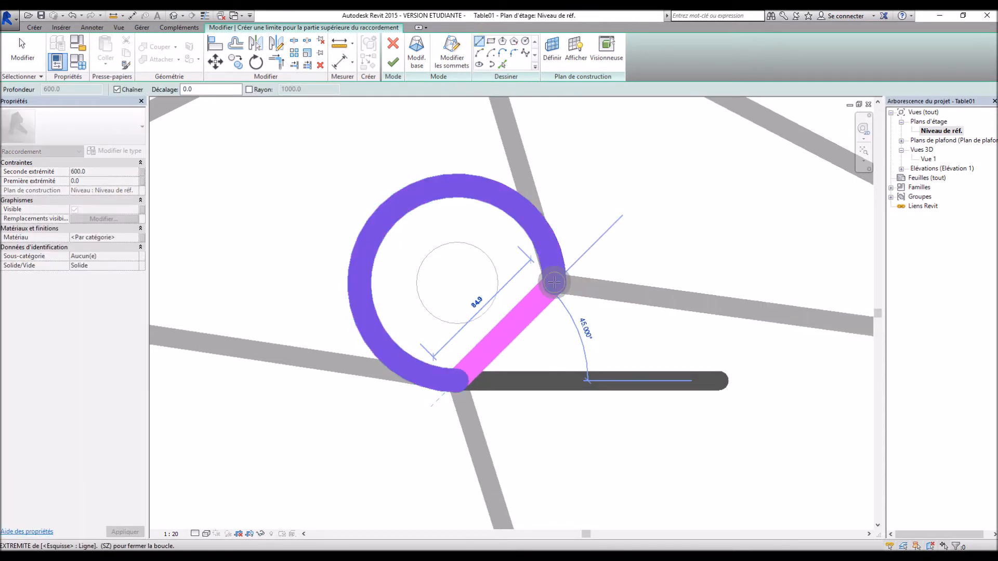
left_click(554, 282)
key("Escape")
key("Escape")
scroll(410, 240, "down", 4)
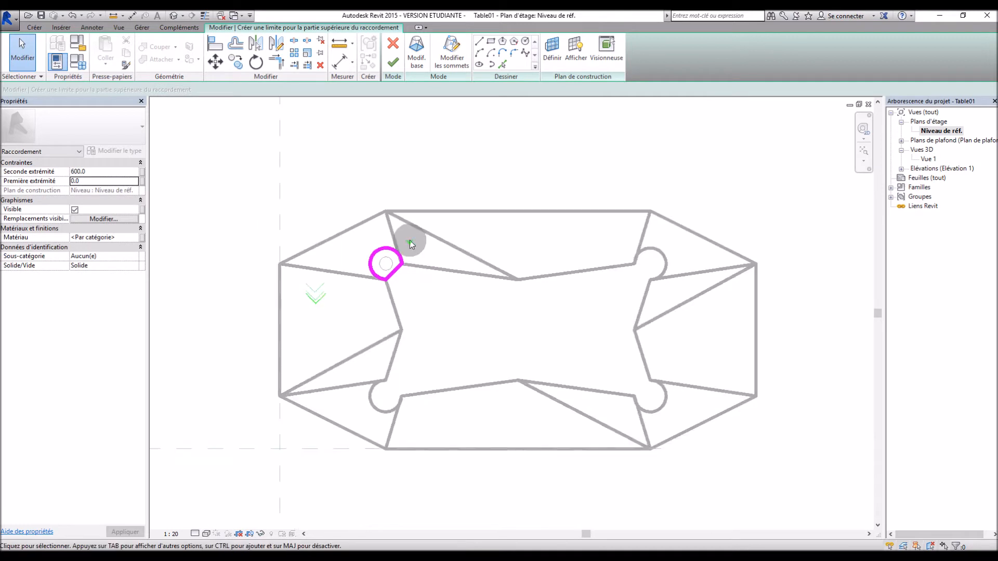
left_click(393, 62)
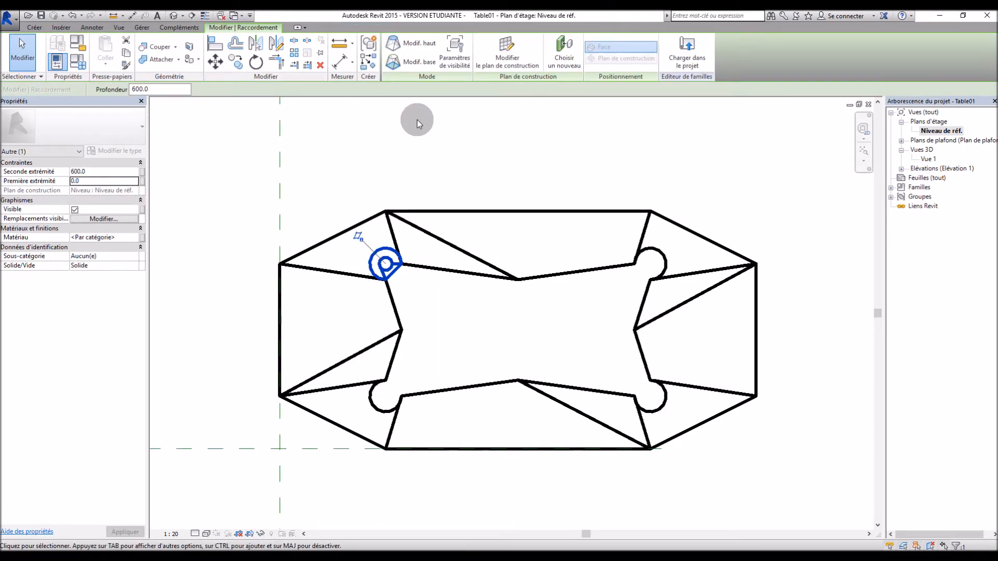
left_click(417, 119)
Step: Assign the Madriers material to the new leg in the Vue 1 3D view and inspect the textured table
double_click(928, 158)
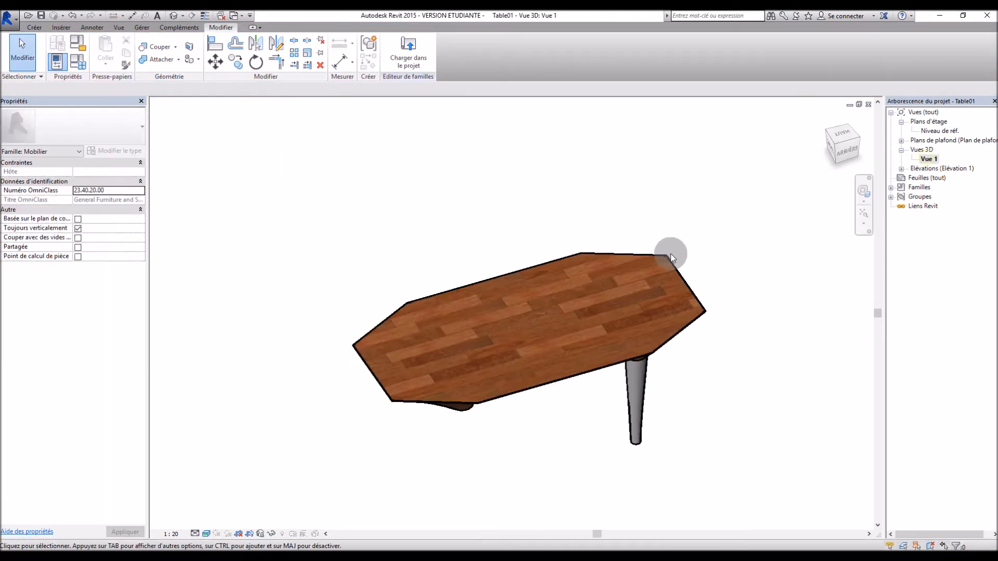
middle_click_drag(502, 472, 682, 296, "shift")
middle_click_drag(600, 383, 221, 362, "shift")
scroll(221, 362, "up", 3)
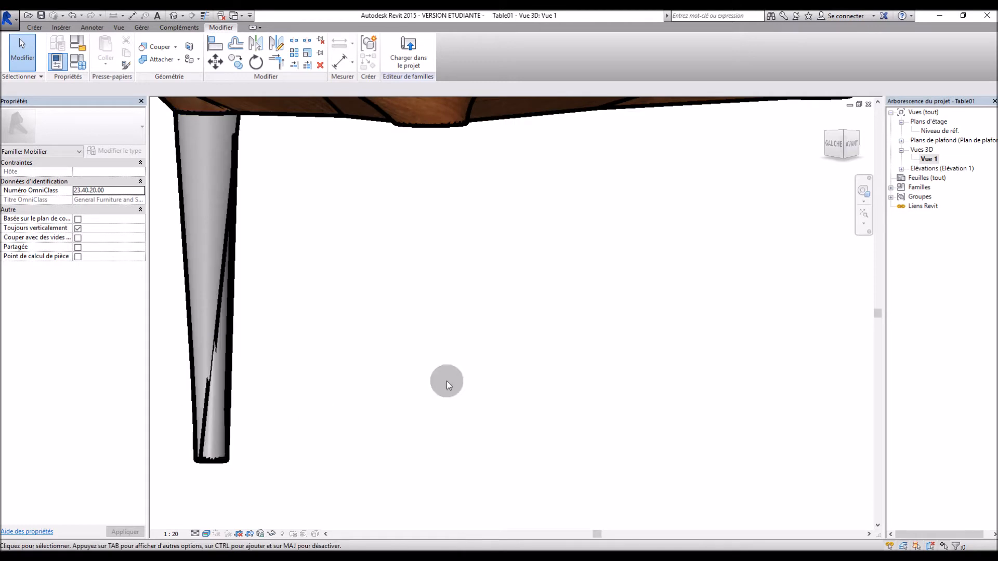
scroll(440, 366, "down", 3)
middle_click_drag(436, 353, 726, 311, "shift")
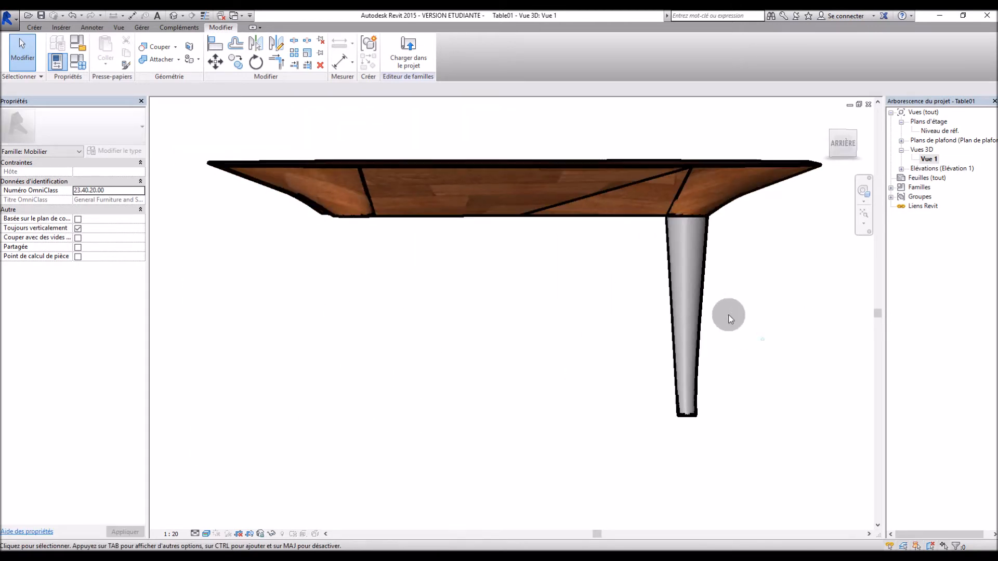
left_click(697, 298)
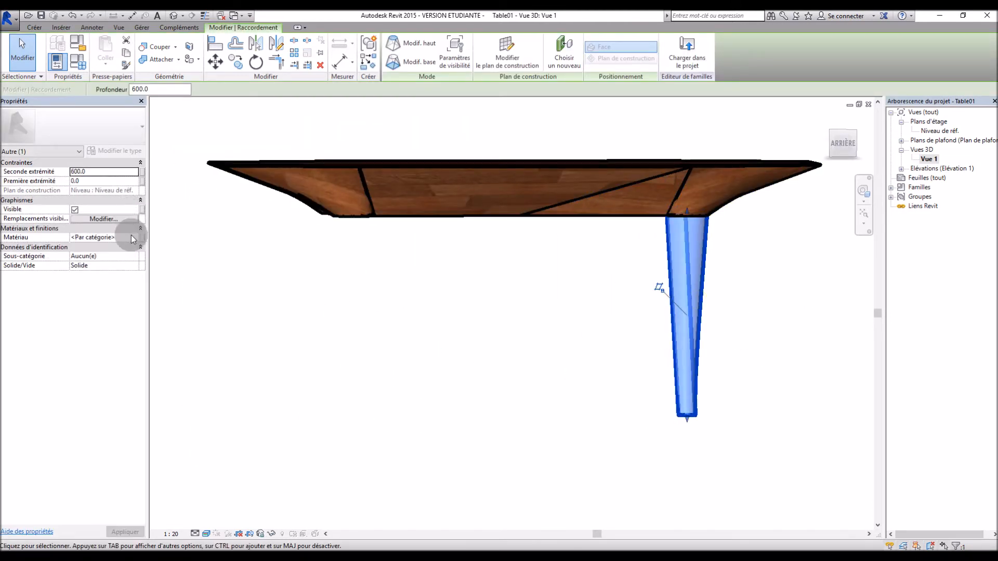
left_click(133, 238)
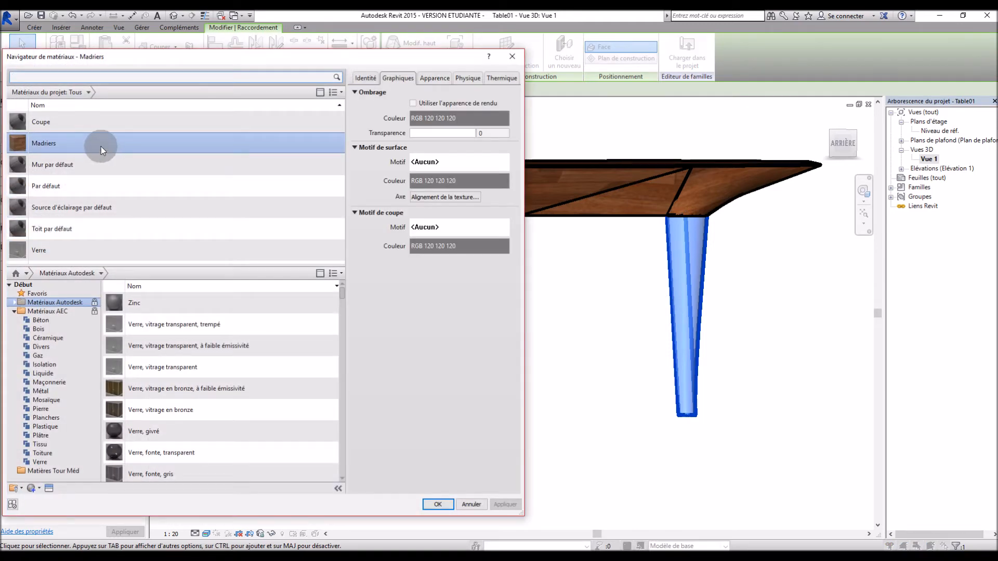
double_click(102, 148)
left_click(385, 345)
middle_click_drag(436, 290, 541, 356, "shift")
scroll(509, 354, "down", 4)
middle_click_drag(660, 341, 440, 351, "shift")
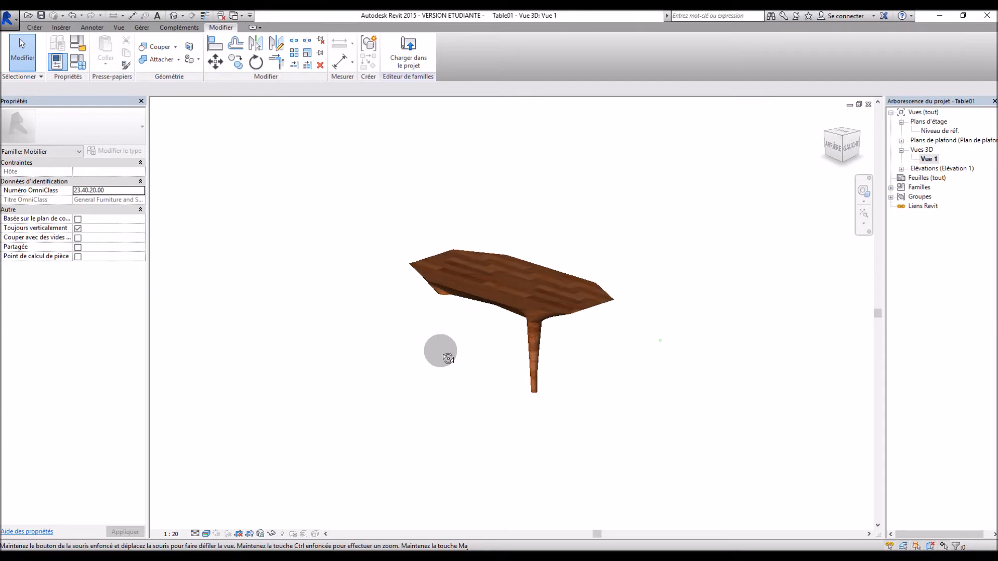
Step: Copy the leg to the other three corner circles in the Niveau de réf. floor plan
double_click(939, 130)
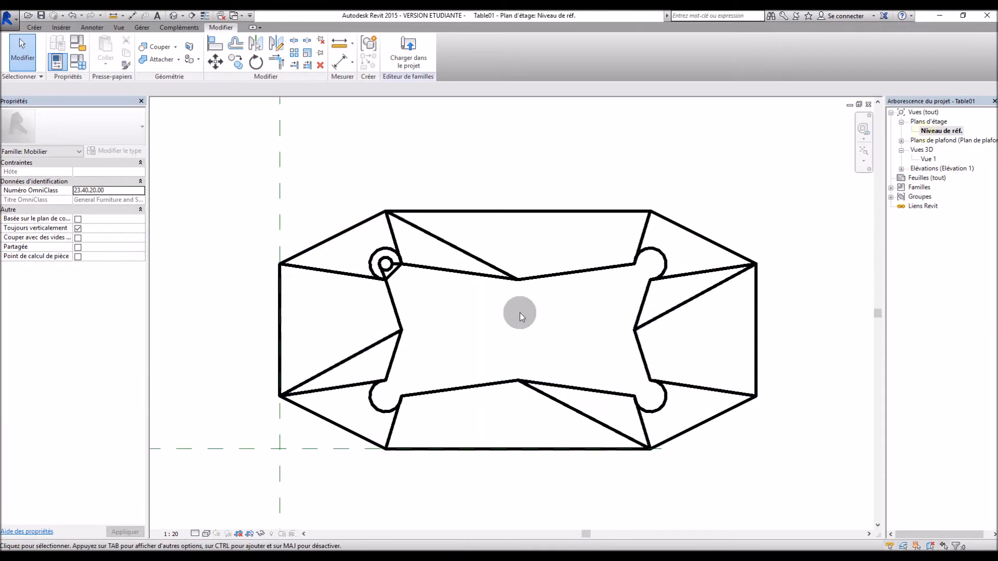
scroll(503, 336, "up", 3)
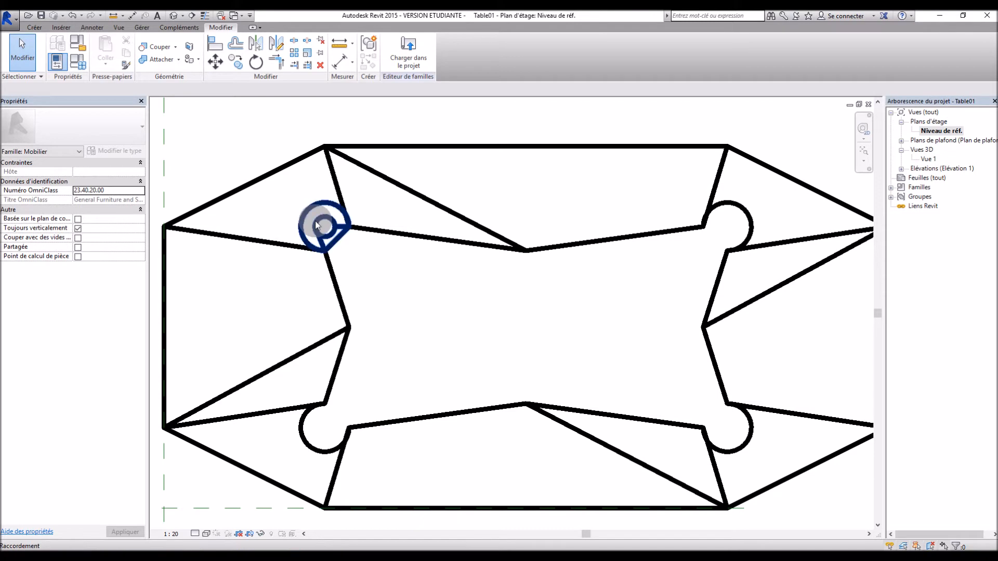
left_click(365, 225)
left_click(720, 224)
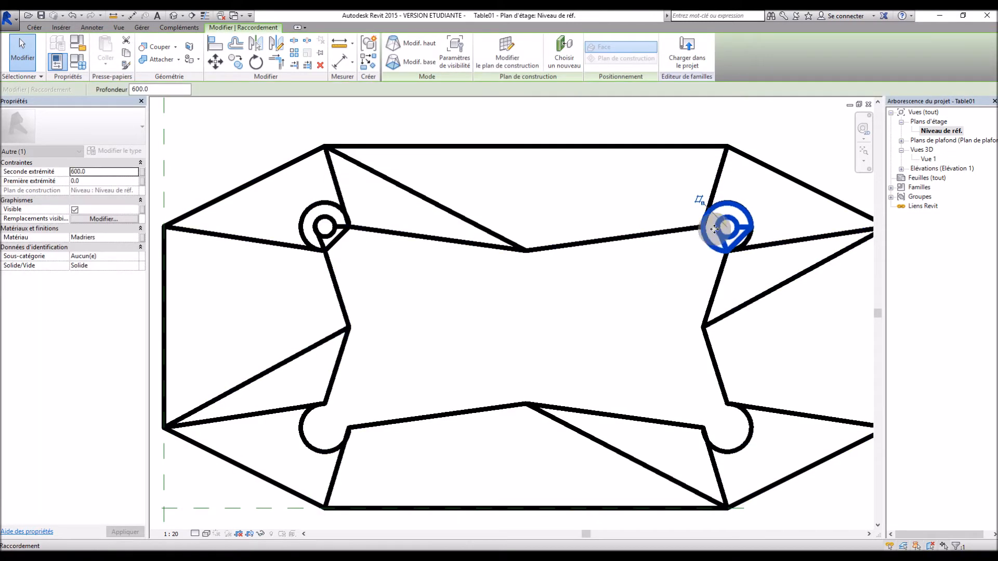
left_click_drag(718, 261, 719, 432)
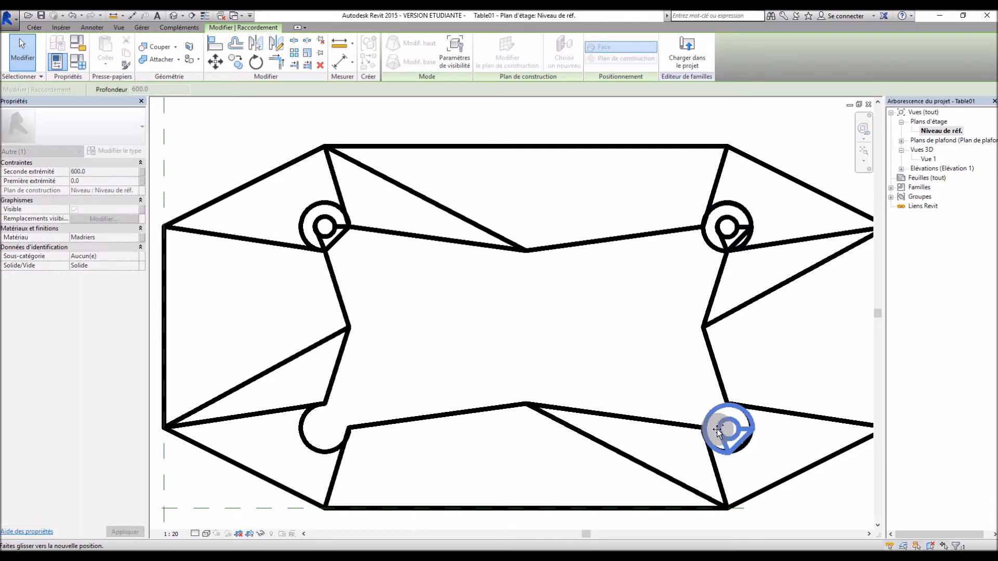
left_click_drag(717, 431, 319, 429, "ctrl")
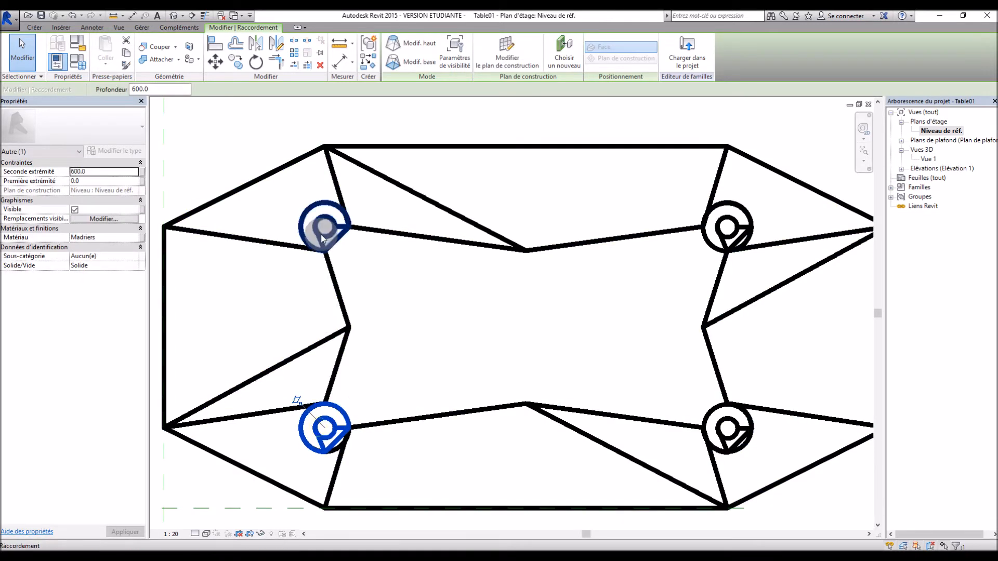
Step: Rotate the lower-left leg about its centre so its flat side faces the middle of the table
left_click(255, 62)
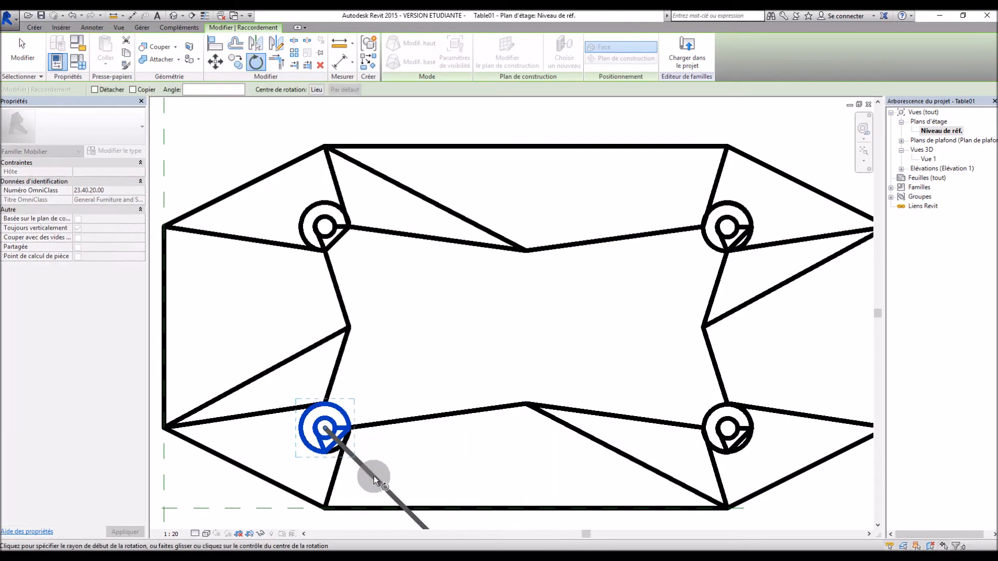
left_click(373, 476)
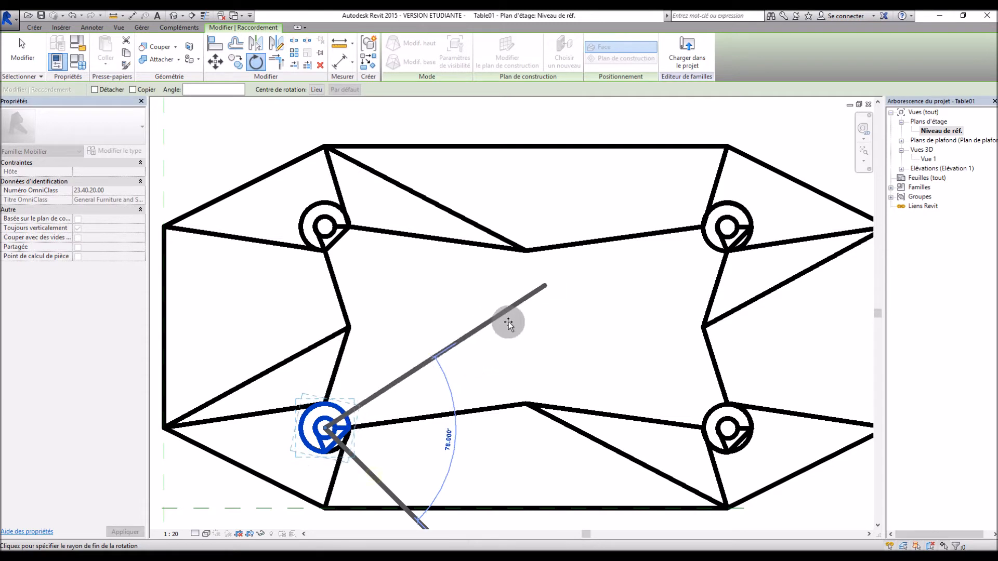
left_click(522, 326)
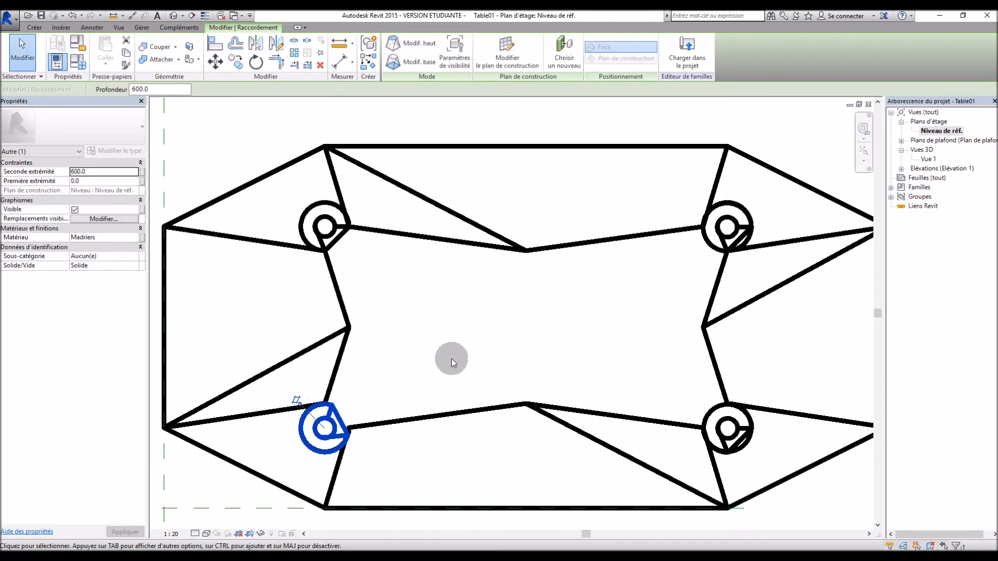
Step: Fine-tune the lower-left leg's rotation in small increments to align its flat side with the tabletop's corner points
left_click(256, 62)
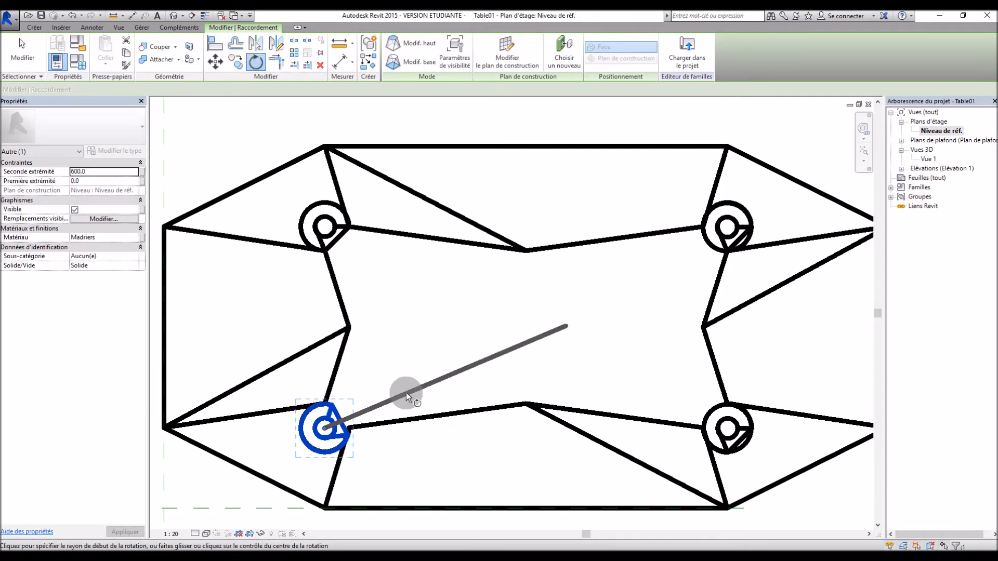
left_click(406, 391)
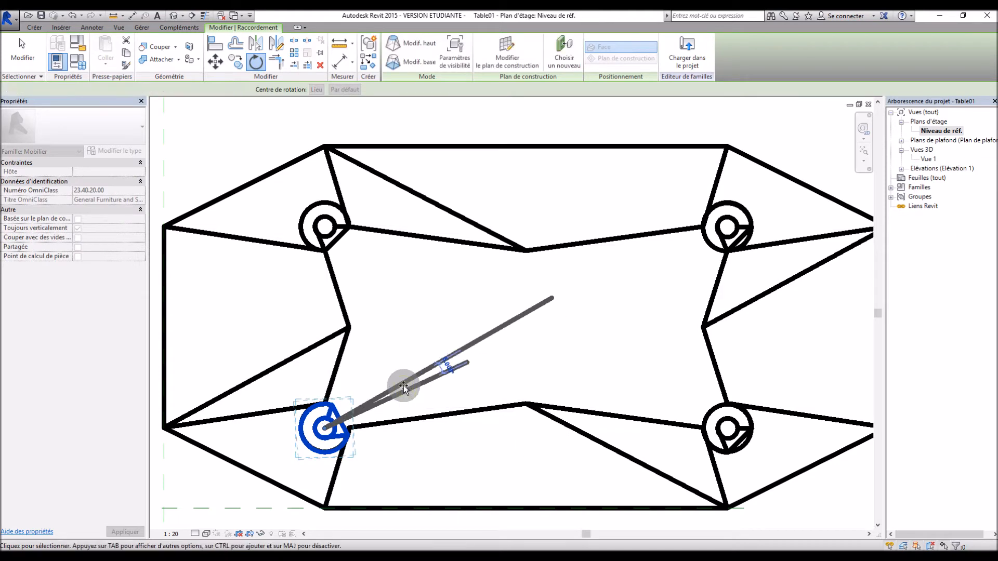
left_click(404, 388)
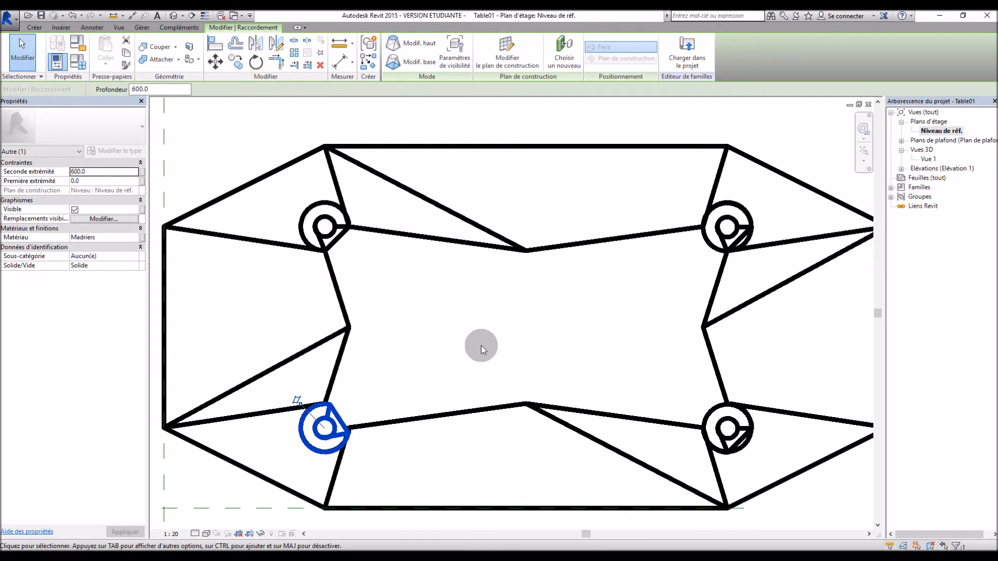
left_click(256, 62)
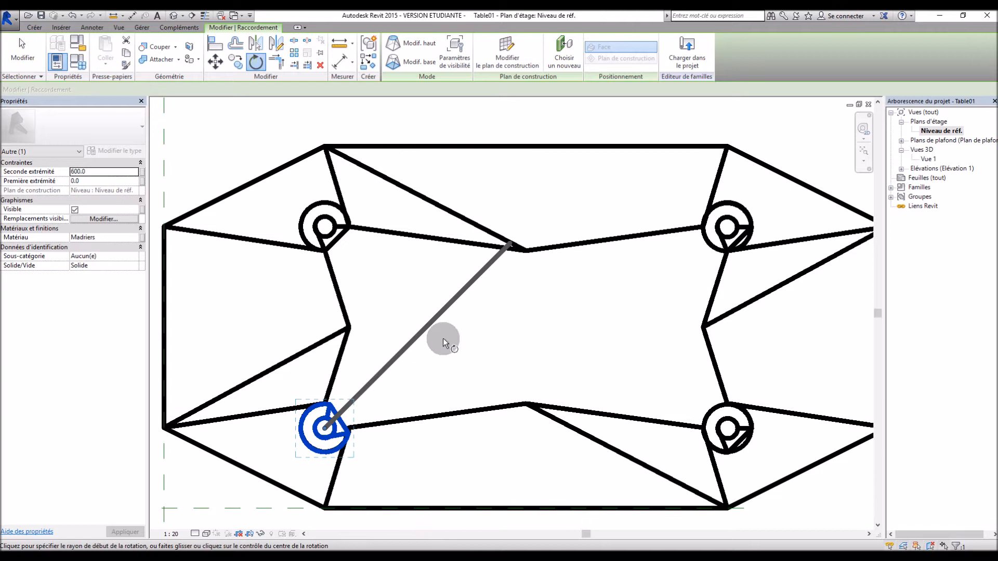
left_click(458, 366)
left_click(458, 361)
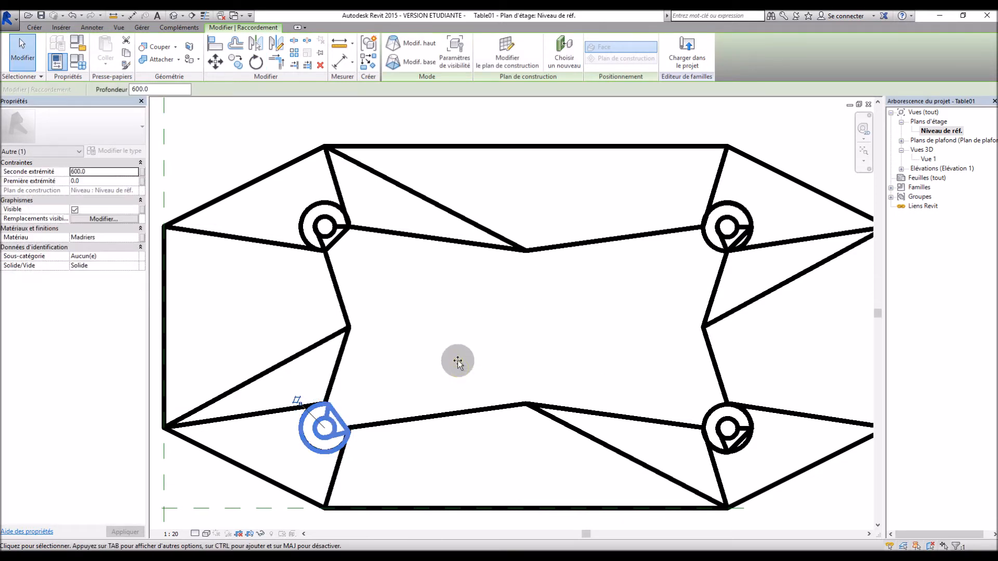
left_click(256, 62)
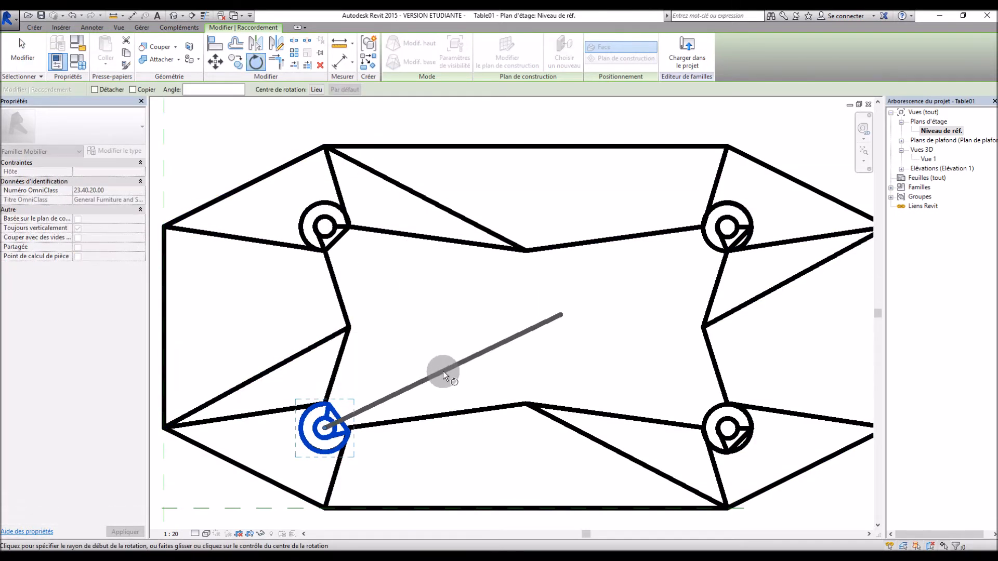
left_click(443, 372)
left_click(439, 368)
left_click(464, 361)
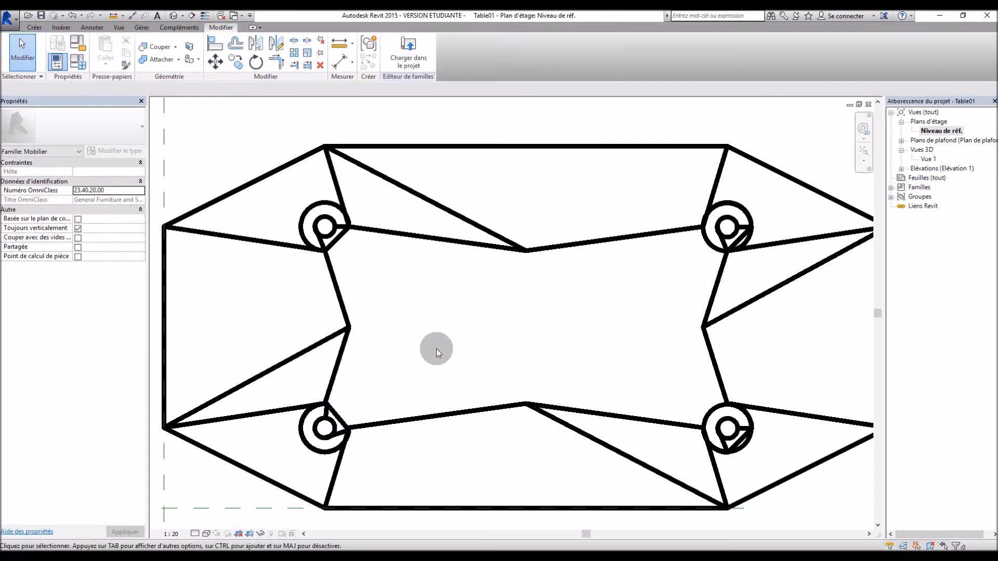
Step: Rotate the upper-right leg about its centre so its flat side faces the middle of the table
left_click(727, 228)
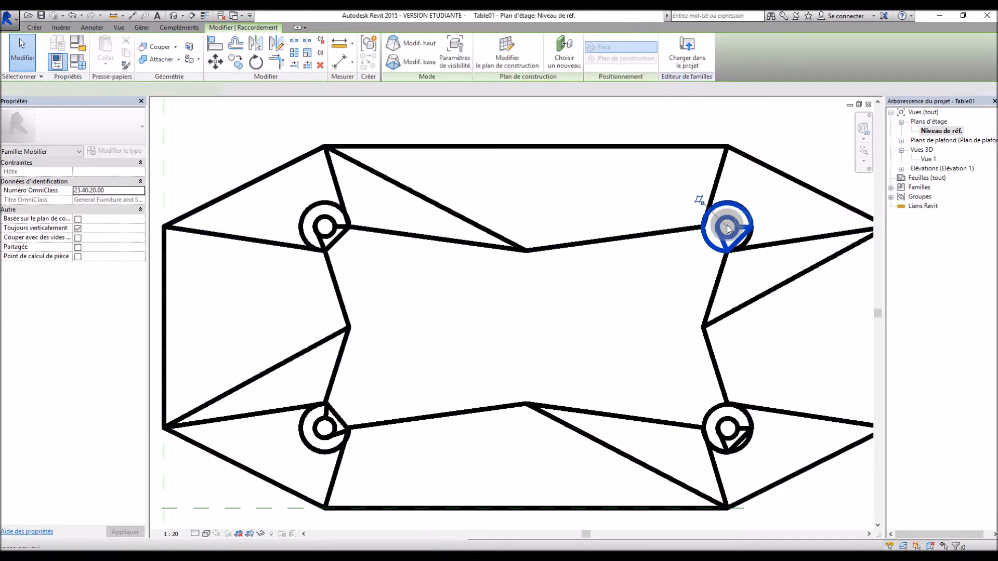
left_click(256, 61)
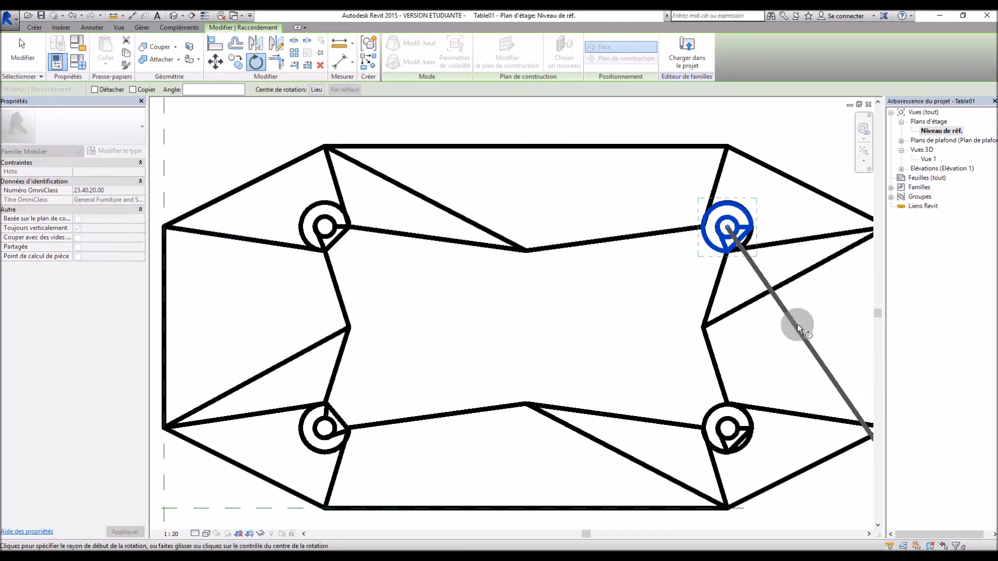
left_click(814, 318)
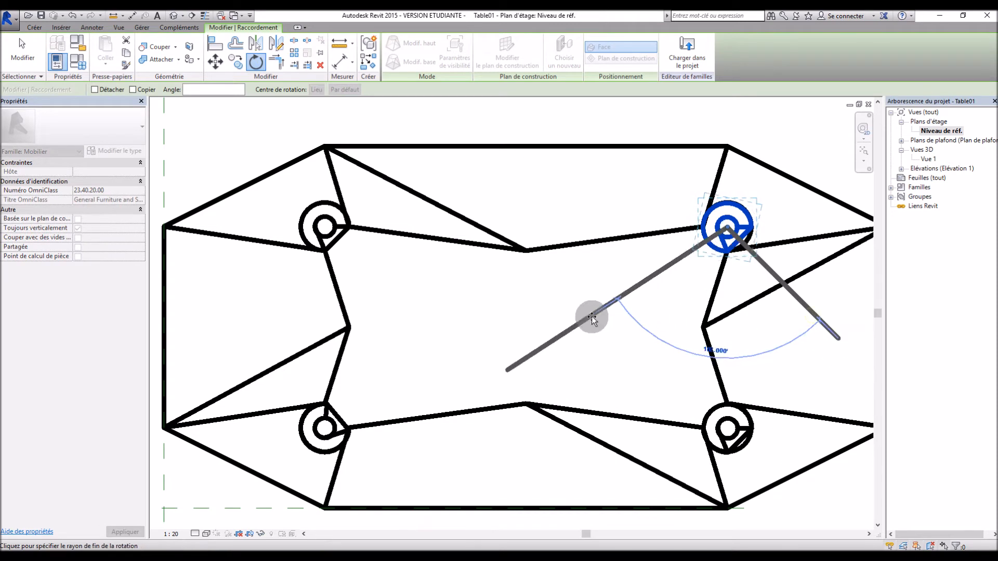
left_click(591, 325)
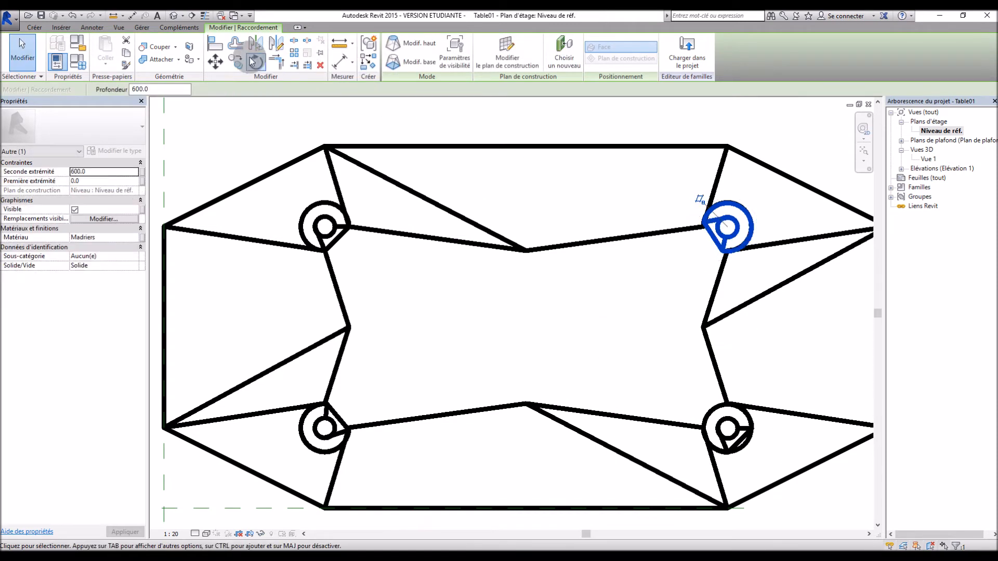
Step: Fine-tune the upper-right leg's rotation in small increments to align its flat side with the tabletop's corner points
left_click(255, 61)
left_click(585, 279)
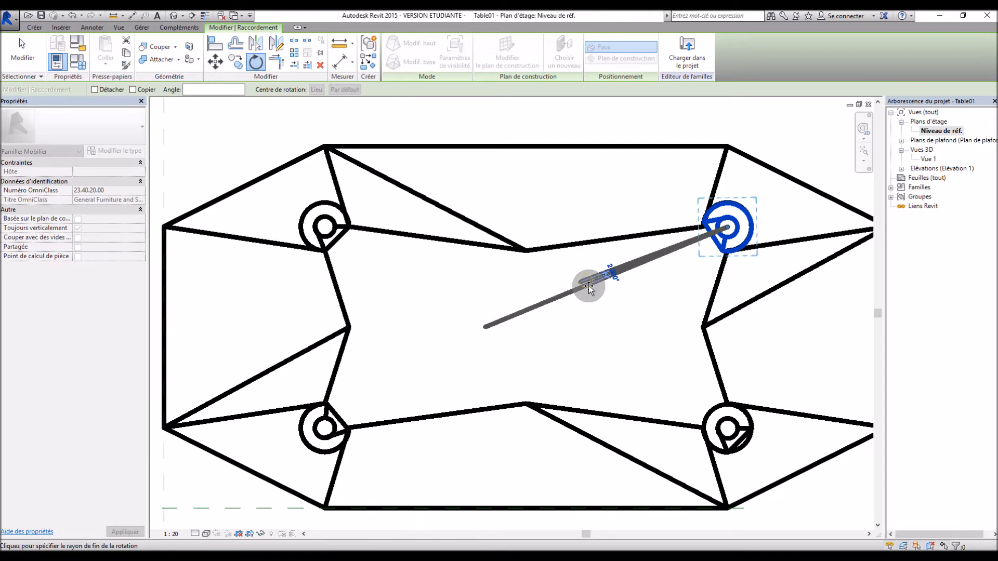
left_click(589, 288)
left_click(256, 61)
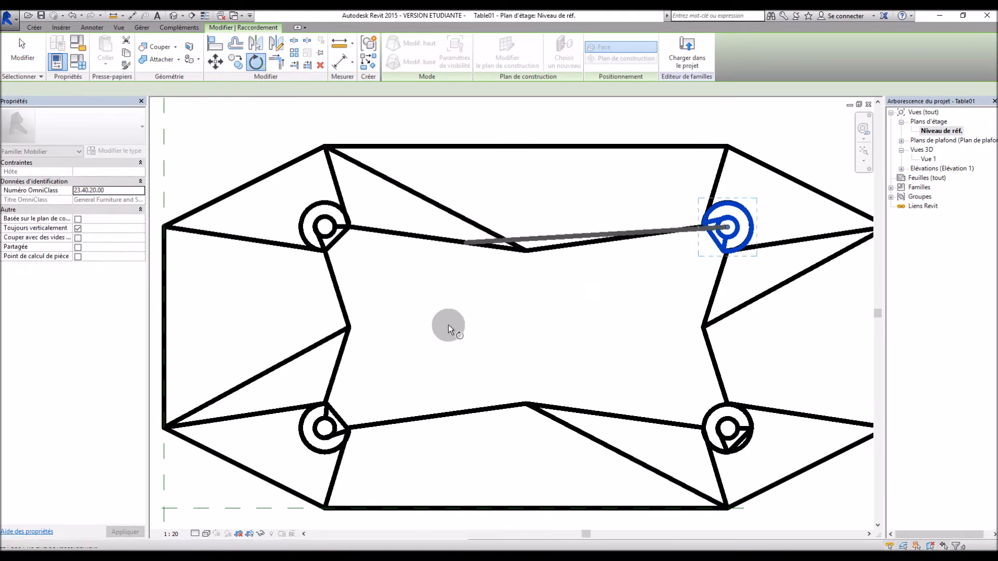
left_click(455, 329)
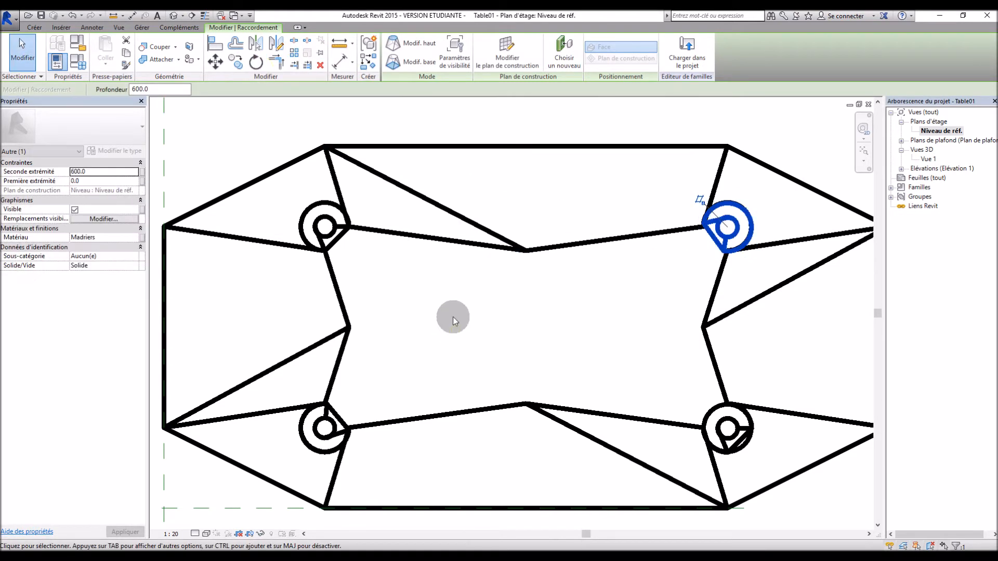
left_click(256, 61)
left_click(489, 321)
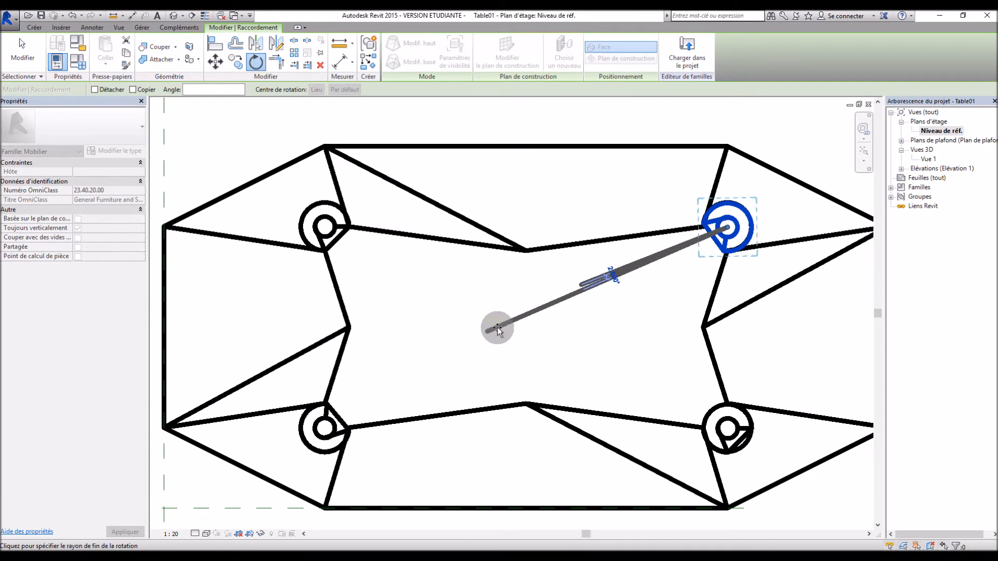
left_click(498, 329)
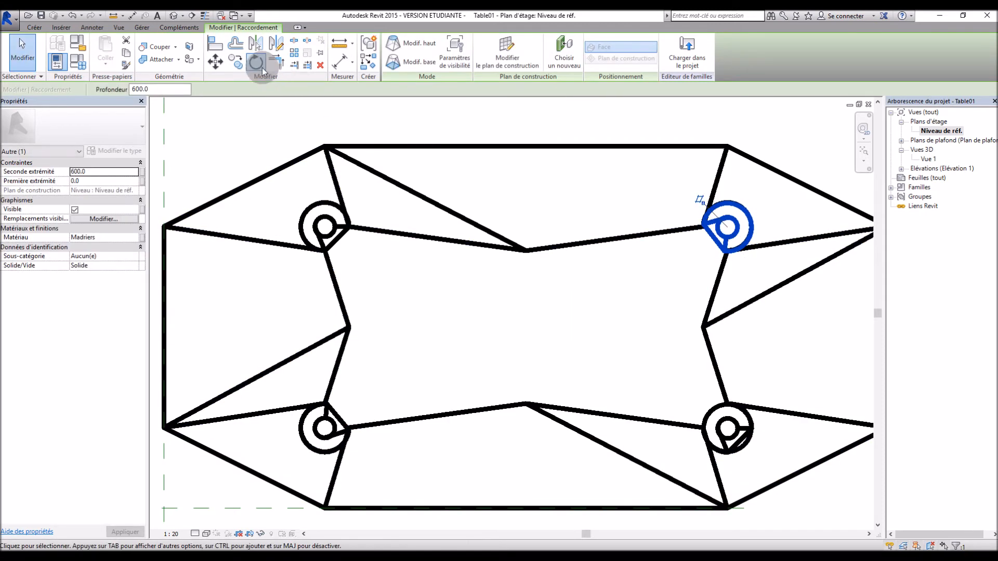
left_click(262, 72)
left_click(473, 312)
left_click(484, 320)
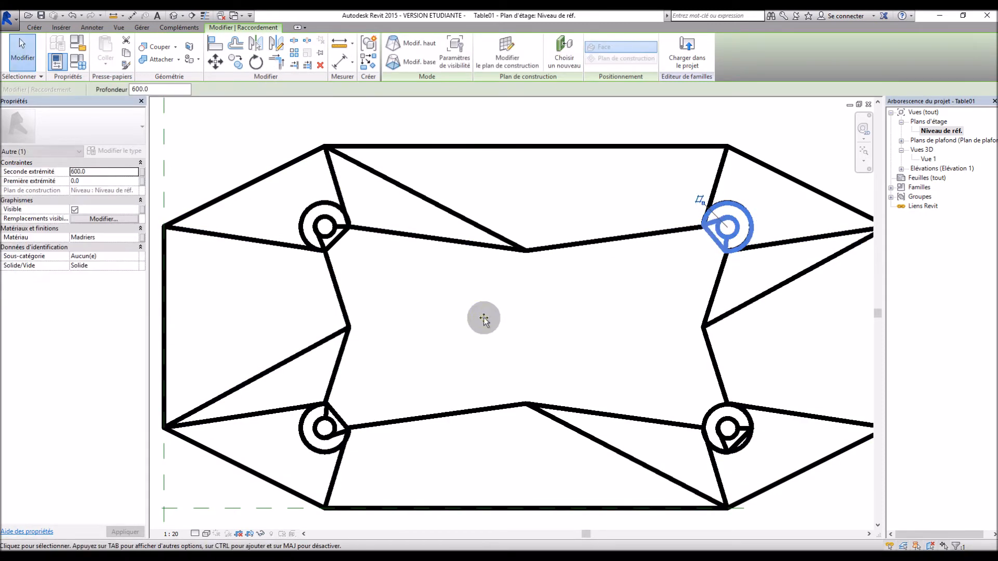
left_click(521, 354)
Step: Rotate the lower-right leg 180° about its centre so its flat side faces the middle of the table
left_click(747, 425)
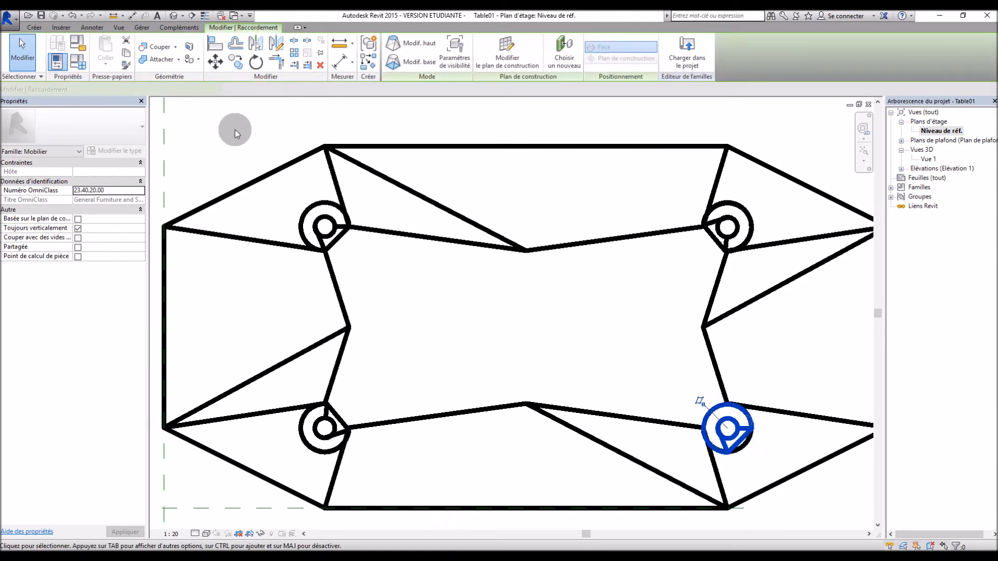
left_click(256, 62)
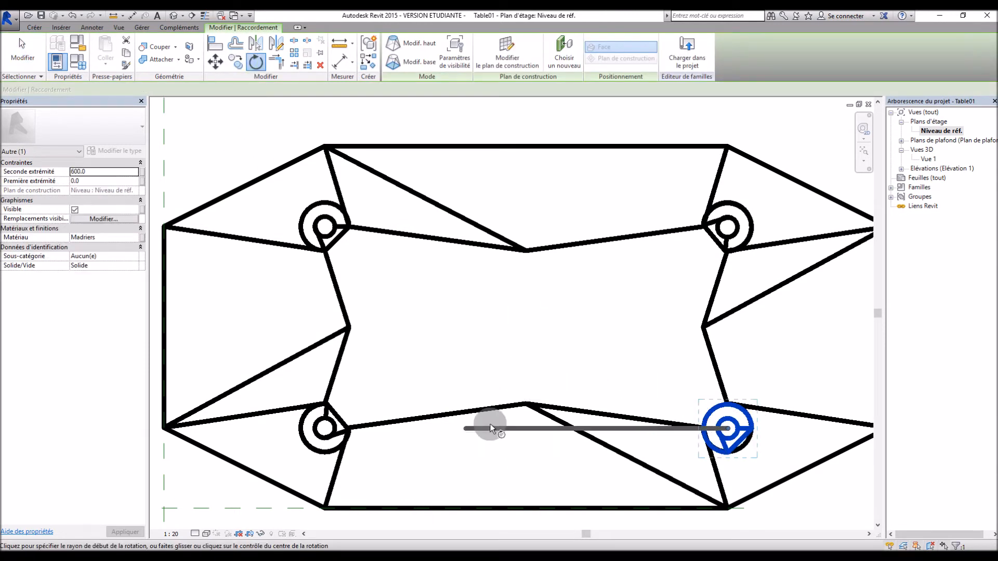
left_click(490, 424)
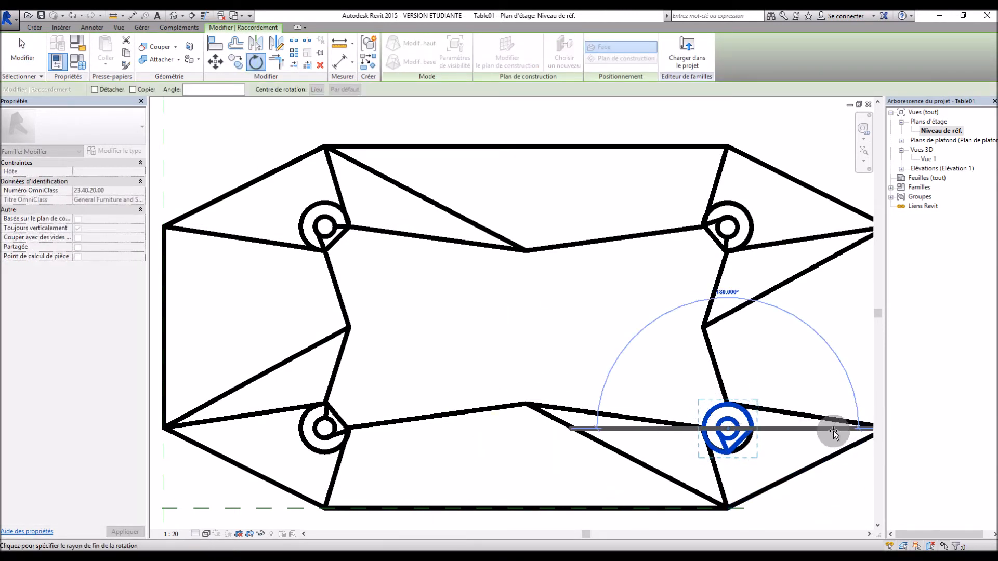
left_click(833, 432)
key("Escape")
scroll(575, 325, "down", 3)
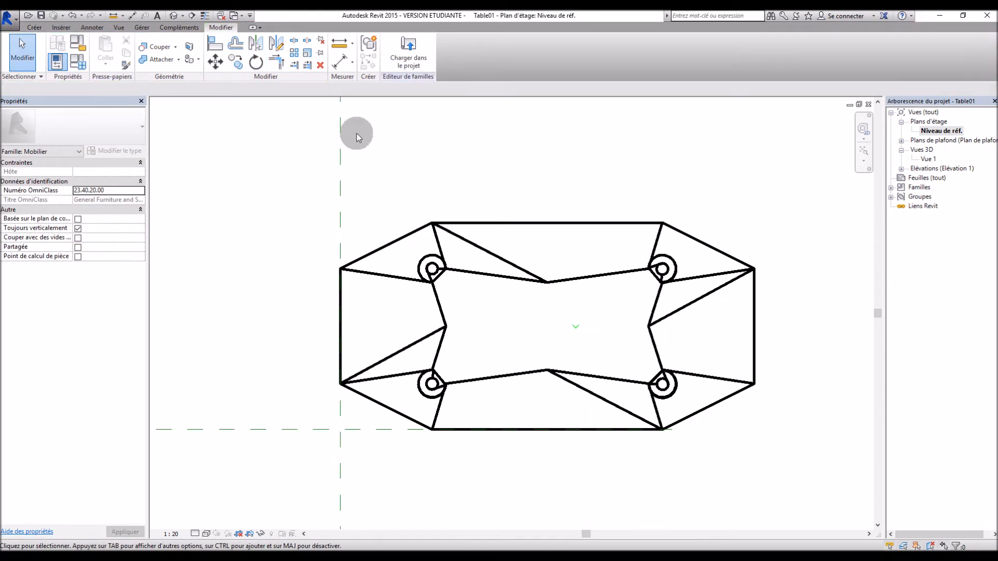
Step: Open the Vue 1 3D view of the table and set its scale to 1:1
double_click(928, 159)
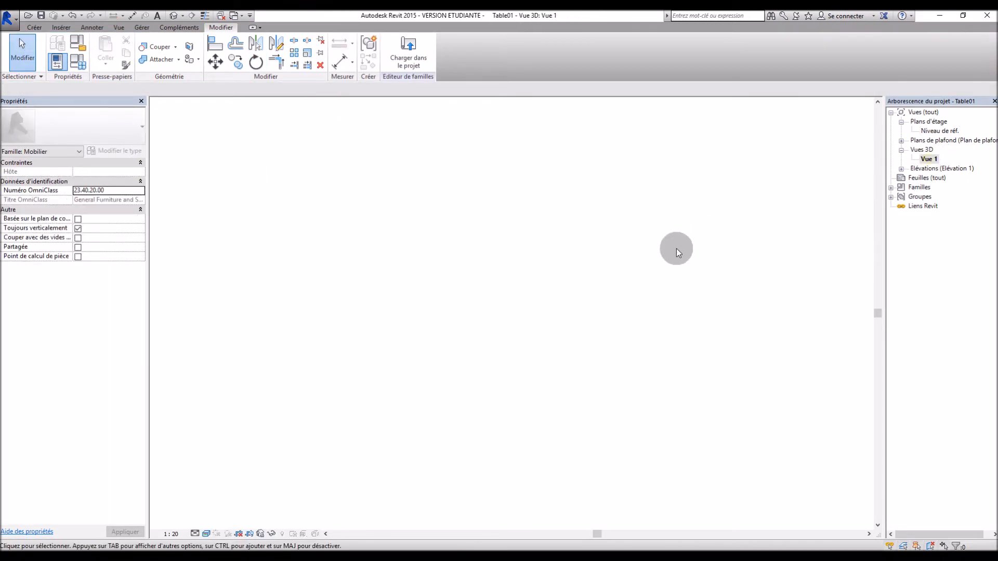
middle_click_drag(540, 438, 433, 497, "shift")
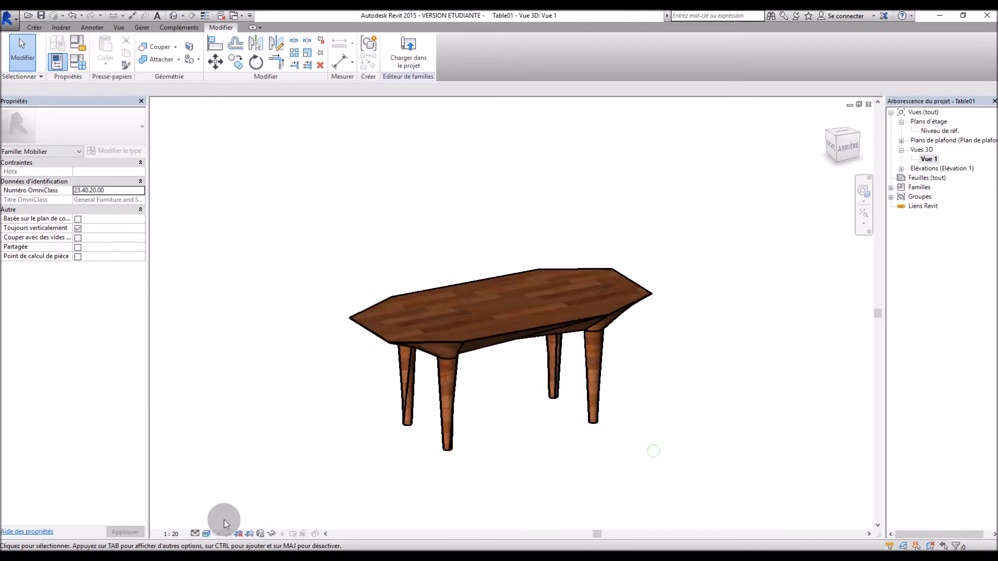
left_click(187, 535)
left_click(167, 385)
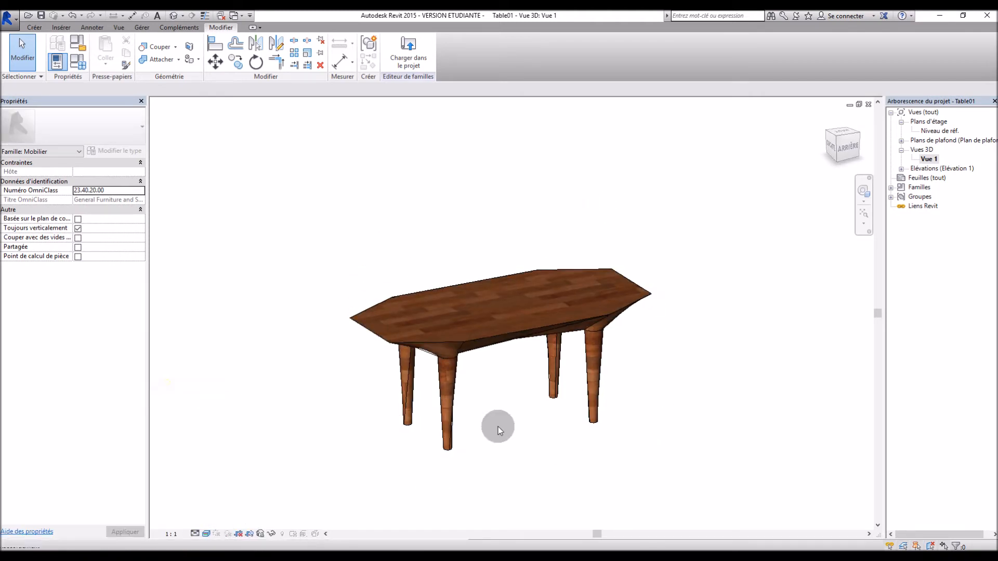
Step: Examine how the rotated legs meet the underside of the tabletop, then the whole table from above
middle_click_drag(518, 435, 461, 359, "shift")
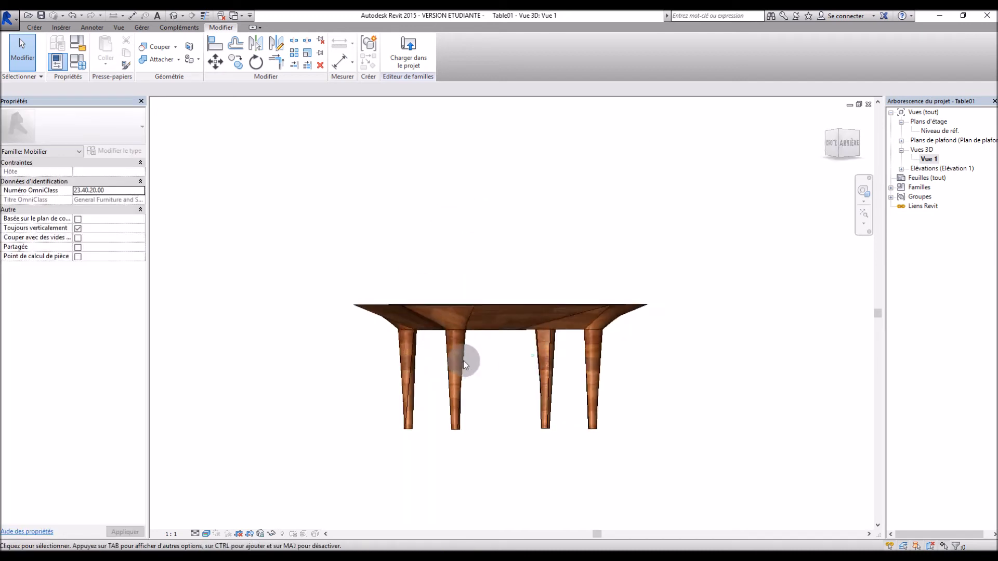
scroll(454, 318, "up", 8)
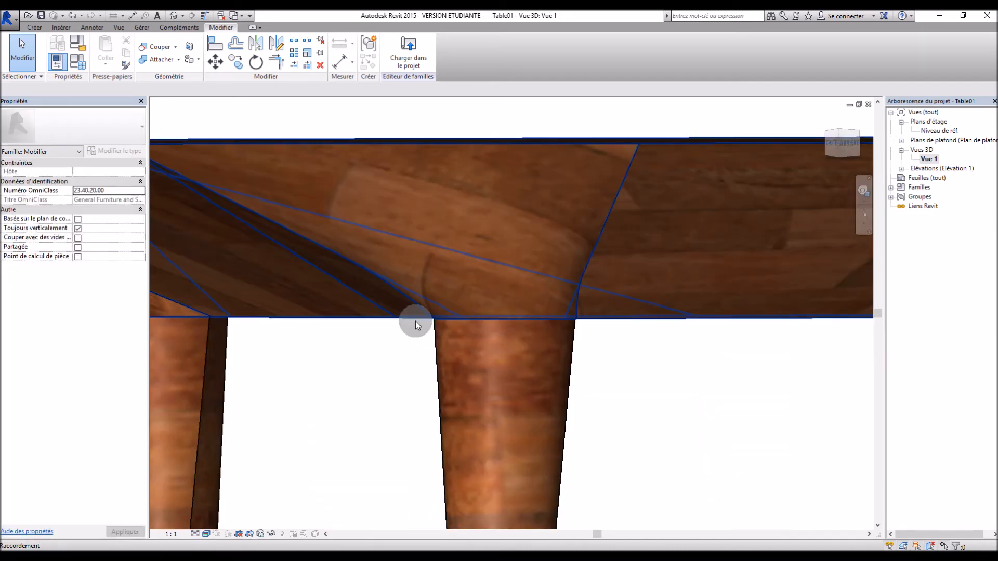
scroll(416, 321, "down", 4)
scroll(726, 362, "down", 3)
scroll(726, 362, "down", 4)
middle_click_drag(631, 330, 678, 439, "shift")
scroll(753, 428, "up", 5)
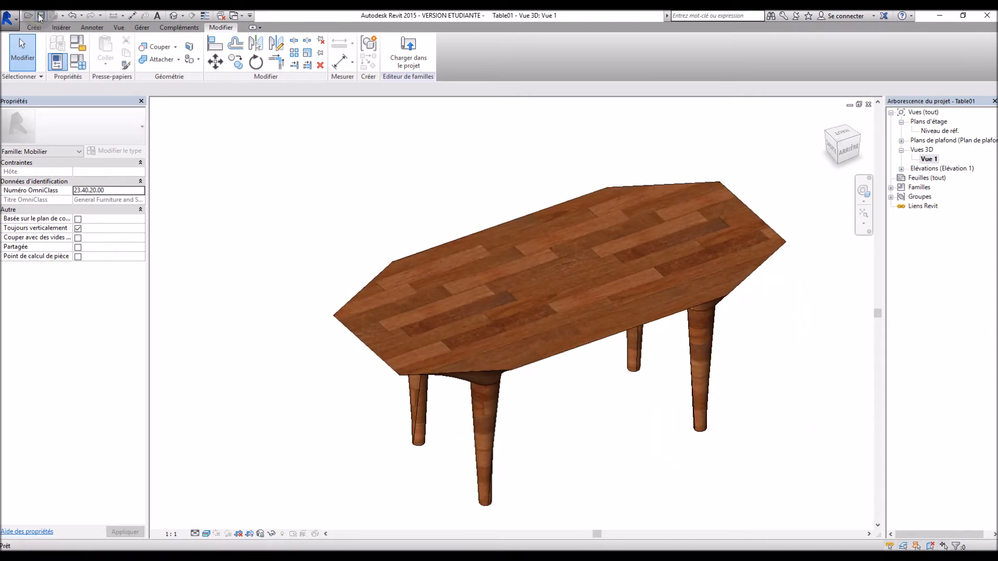
Step: Open the Projet REVIT 2016 project file from the Projet REVIT 2016 folder
left_click(30, 17)
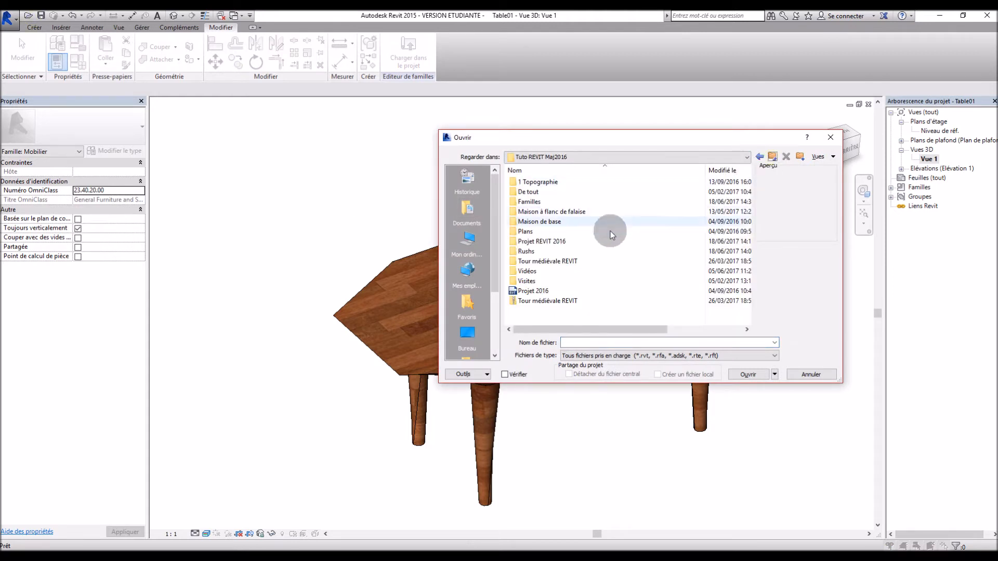
double_click(563, 240)
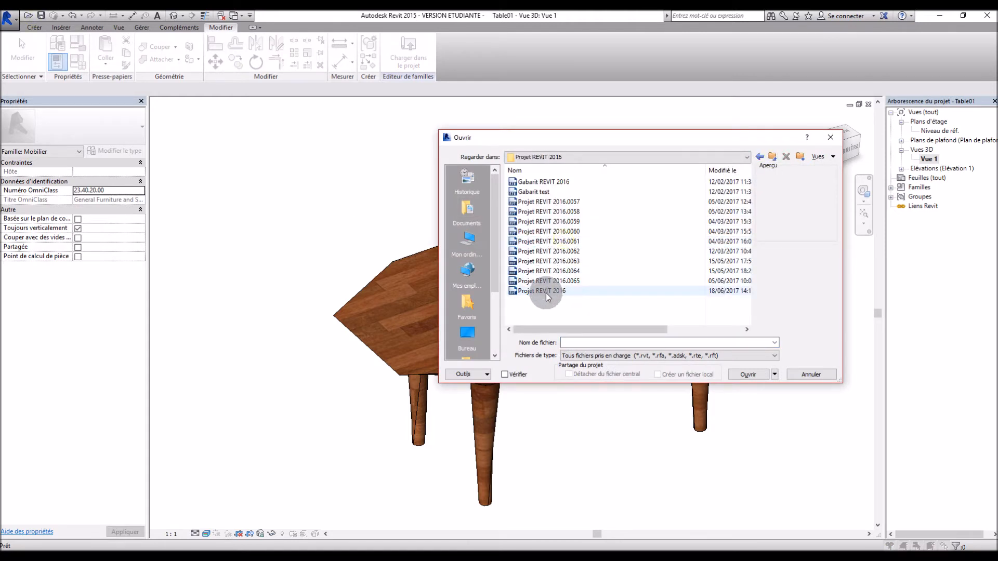
double_click(546, 292)
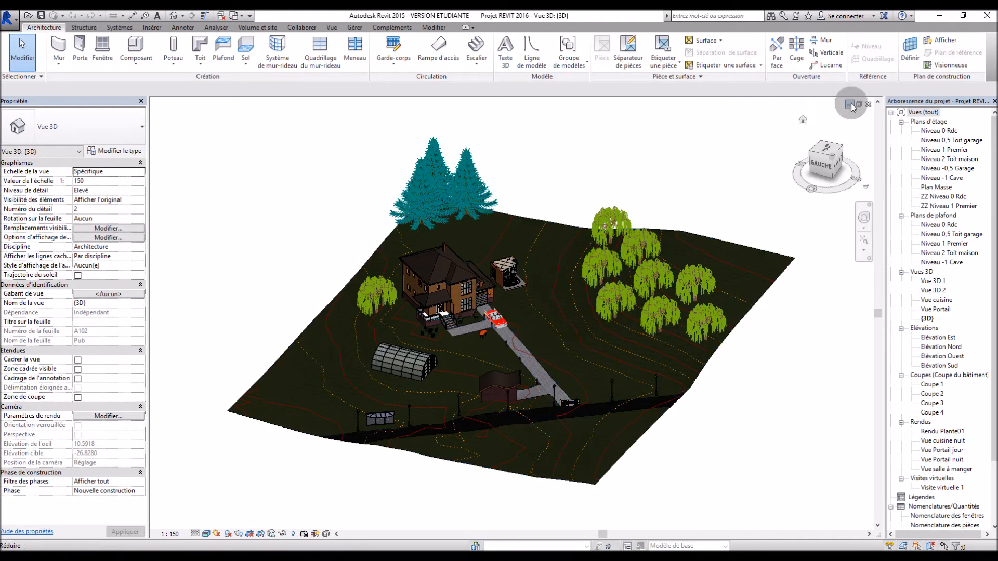
Step: Load the Table01 family into the Projet REVIT 2016 project, replacing the existing version
left_click(851, 103)
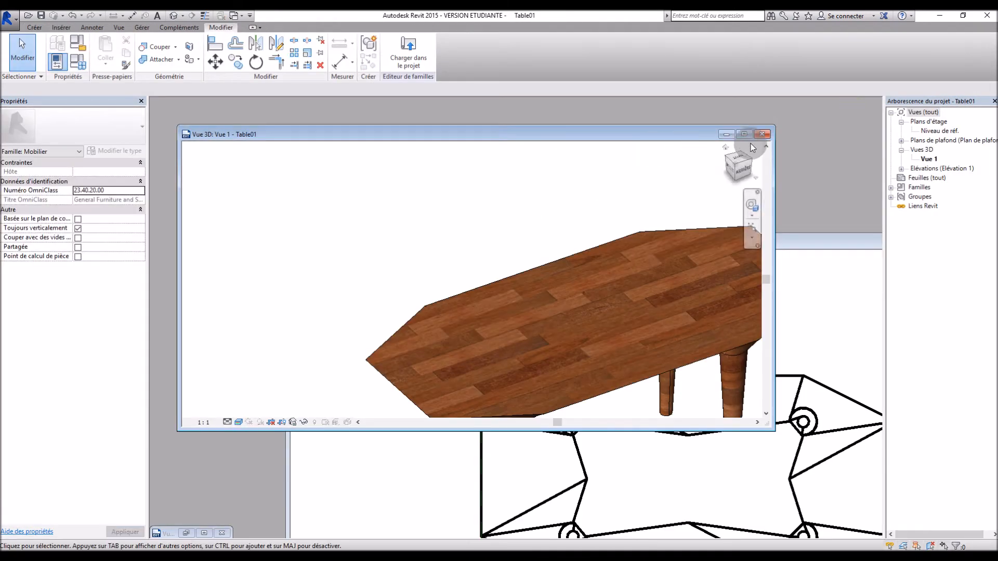
left_click(757, 134)
left_click(409, 57)
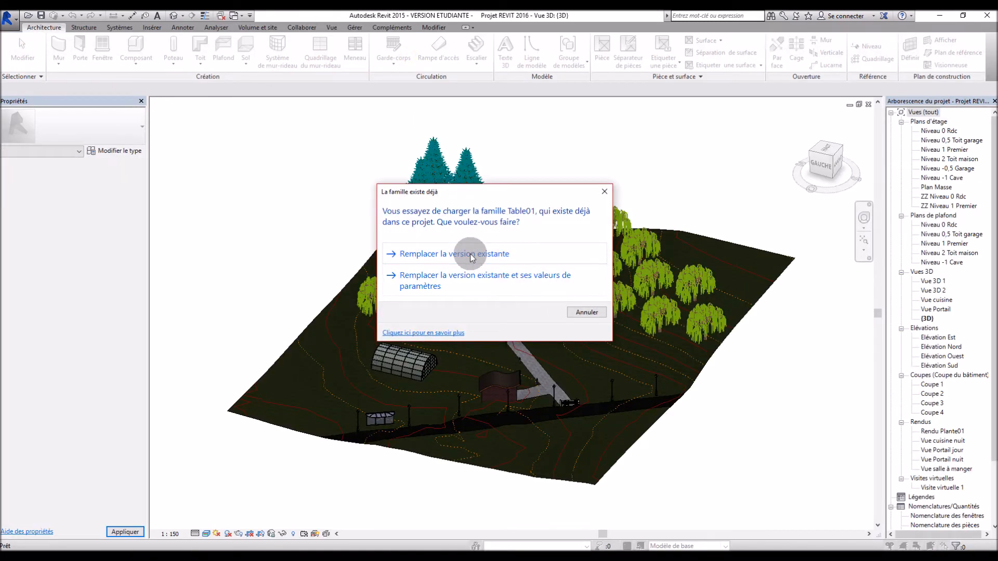
left_click(470, 255)
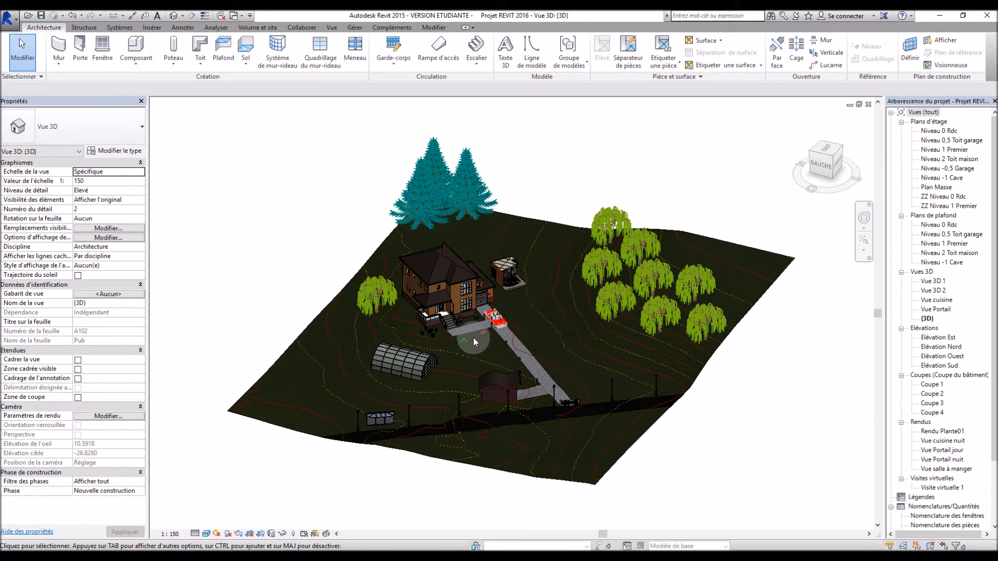
Step: Examine the reloaded table on the lawn in the project's 3D view, checking its wood texture and legs
scroll(473, 338, "up", 6)
scroll(568, 300, "up", 4)
middle_click_drag(690, 383, 651, 334, "shift")
scroll(651, 334, "up", 4)
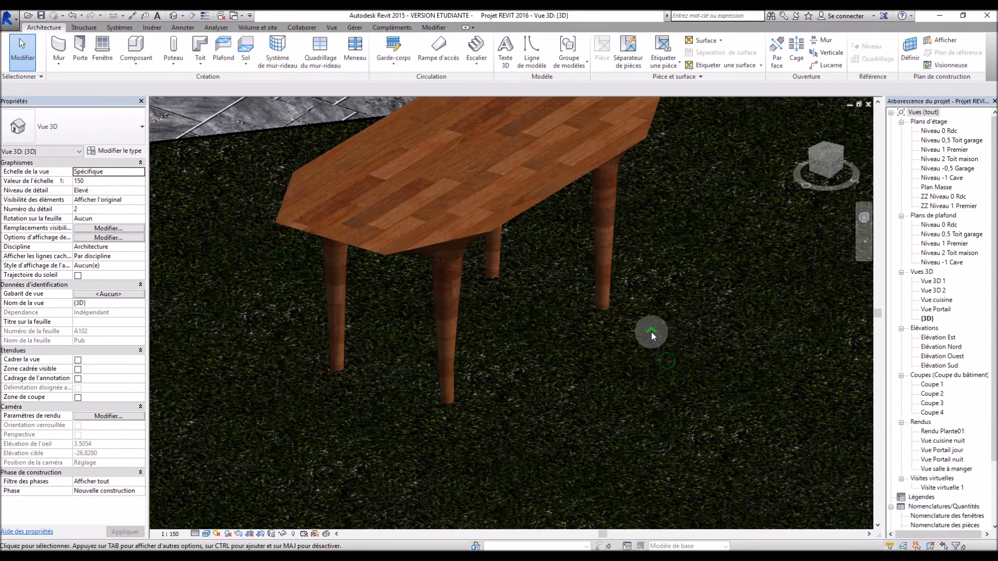
scroll(649, 337, "down", 4)
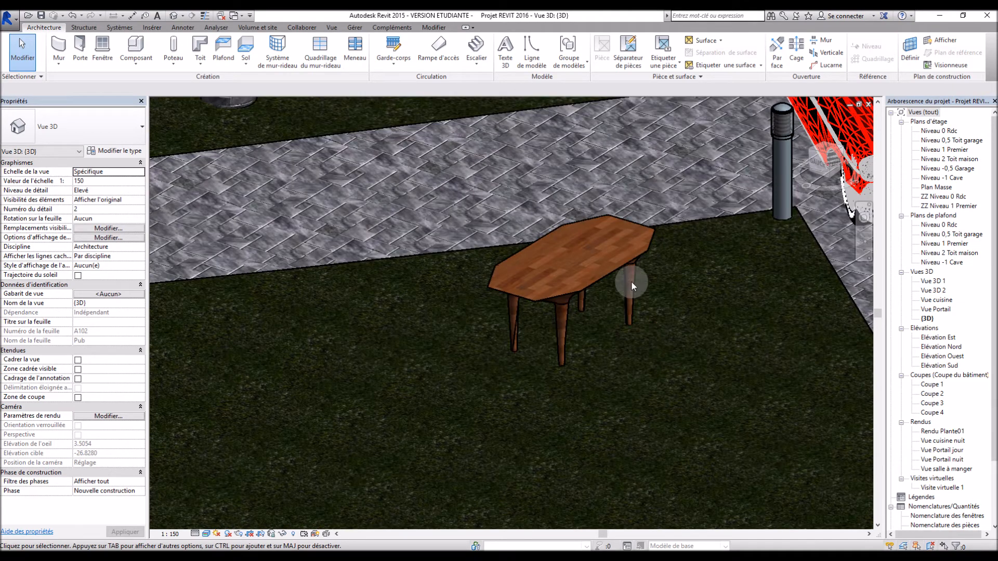
scroll(610, 225, "up", 2)
scroll(626, 233, "up", 3)
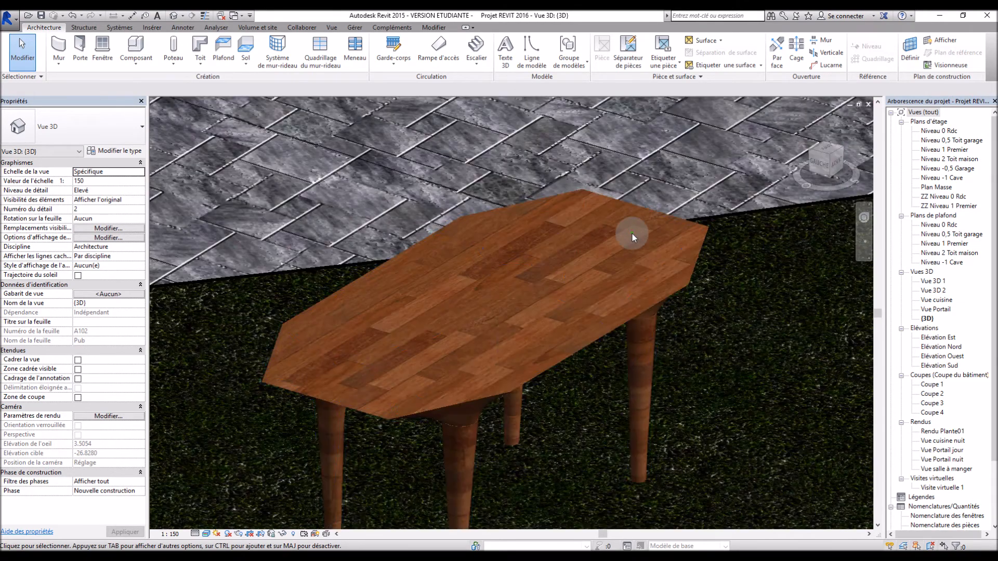
scroll(696, 326, "down", 3)
middle_click_drag(690, 330, 588, 357, "shift")
Step: Move the table between the two potted topiaries in front of the house and rotate it to line up with the wall
scroll(588, 357, "down", 6)
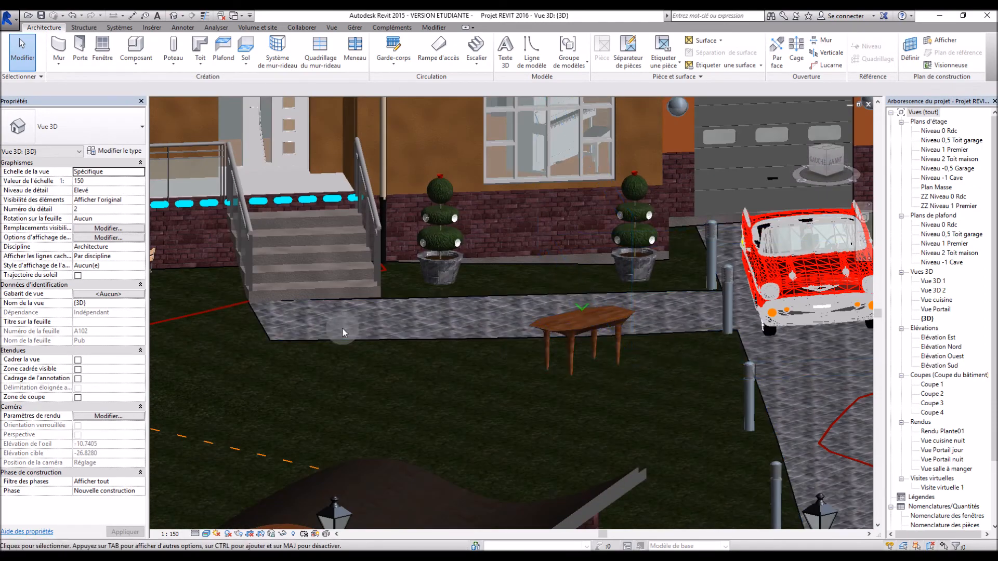
middle_click_drag(342, 332, 450, 343, "shift")
left_click_drag(613, 355, 435, 255)
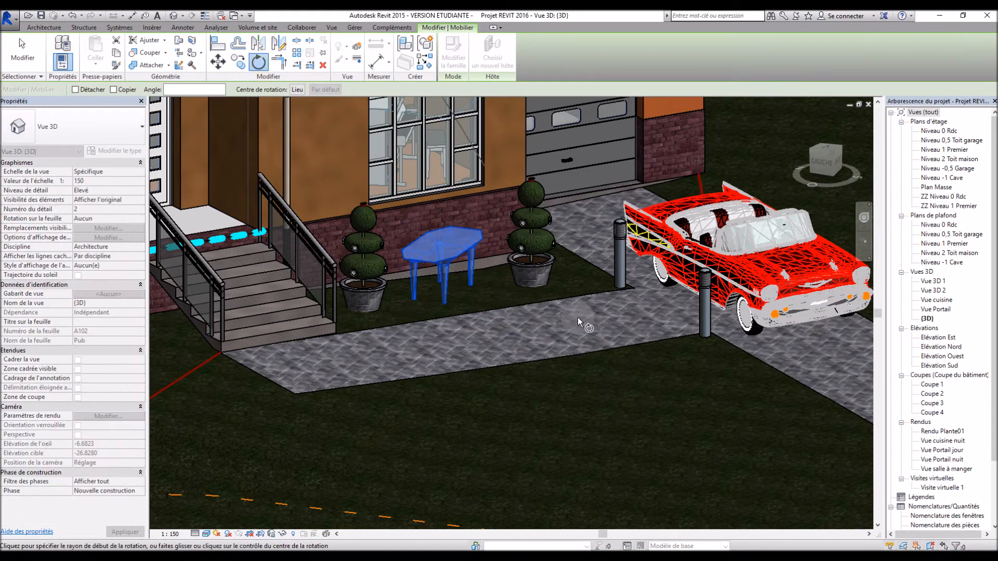
left_click(554, 325)
left_click(457, 347)
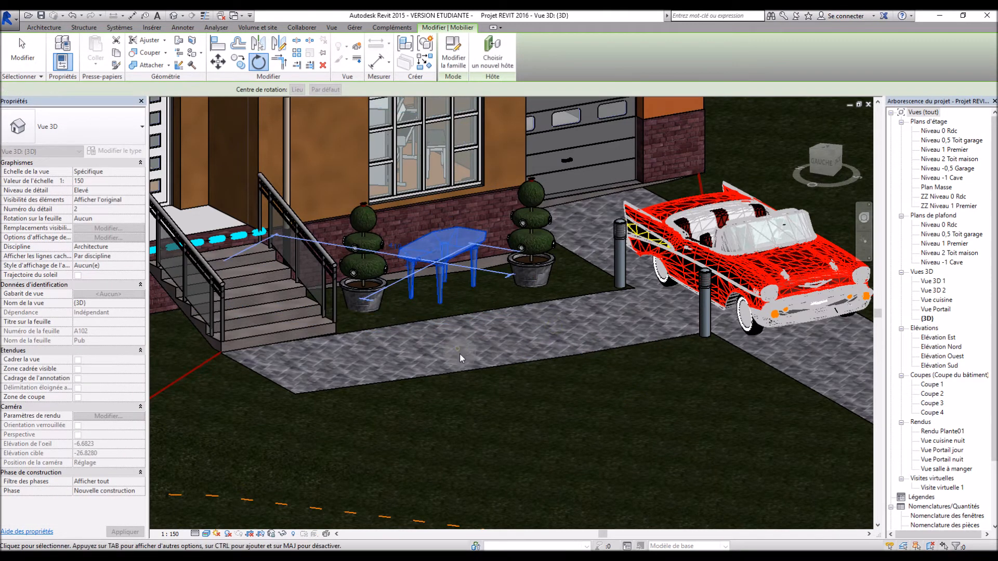
left_click(637, 394)
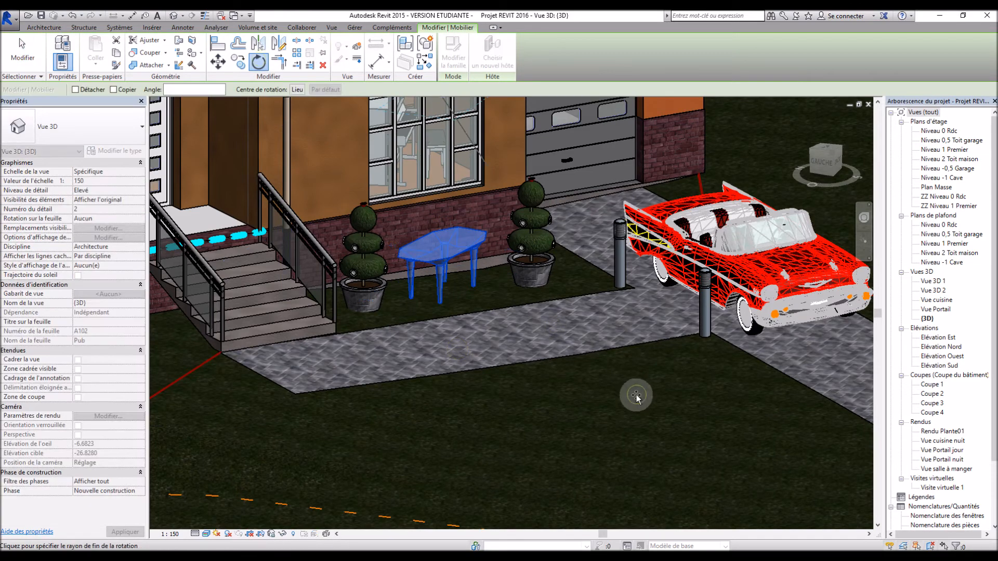
left_click(443, 434)
scroll(571, 408, "down", 5)
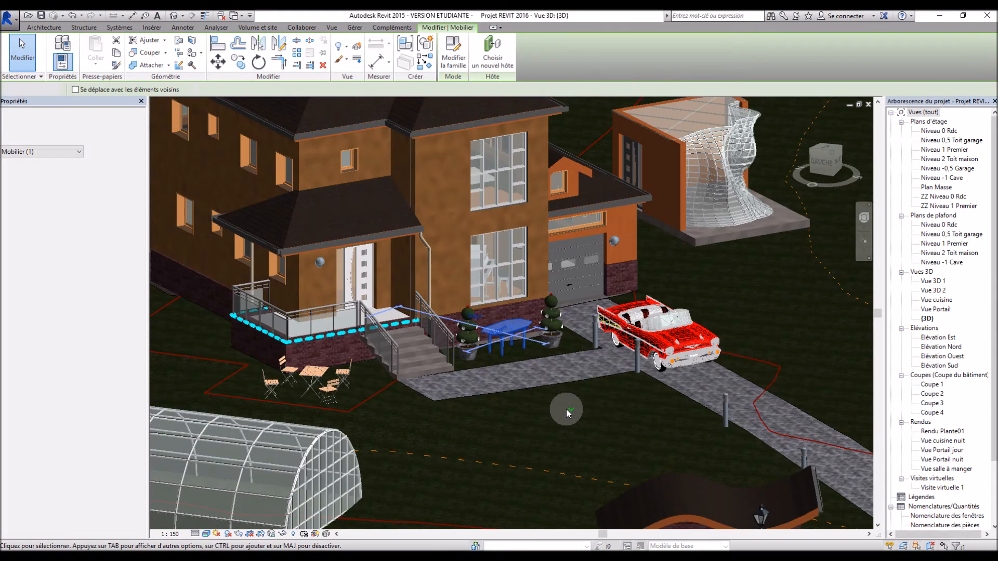
key("Escape")
key("Escape")
scroll(522, 325, "up", 8)
middle_click_drag(569, 377, 554, 198, "shift")
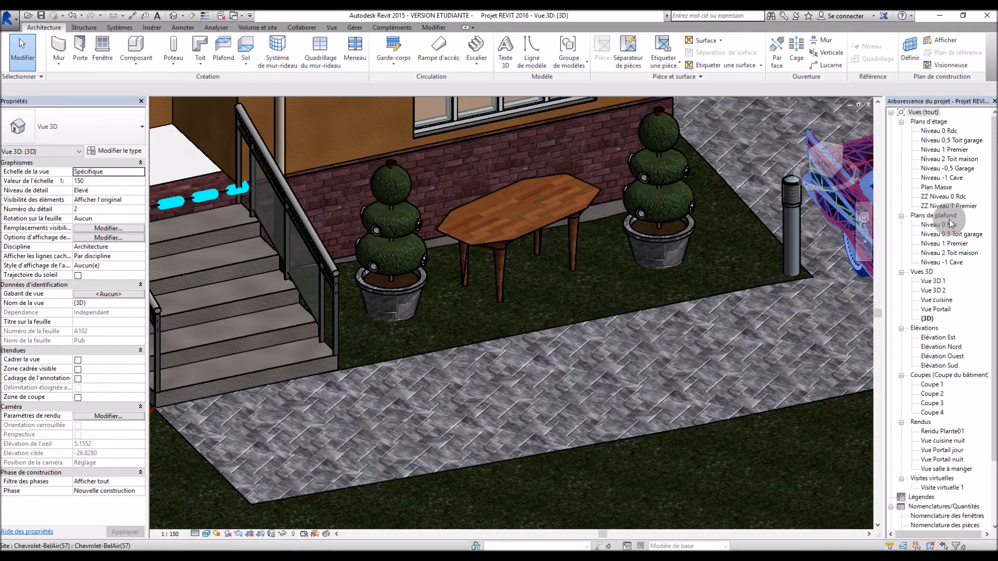
Step: Rotate the table between the two topiaries so that it runs parallel to the brick house wall
left_click(562, 219)
left_click(259, 62)
left_click(707, 371)
left_click(457, 419)
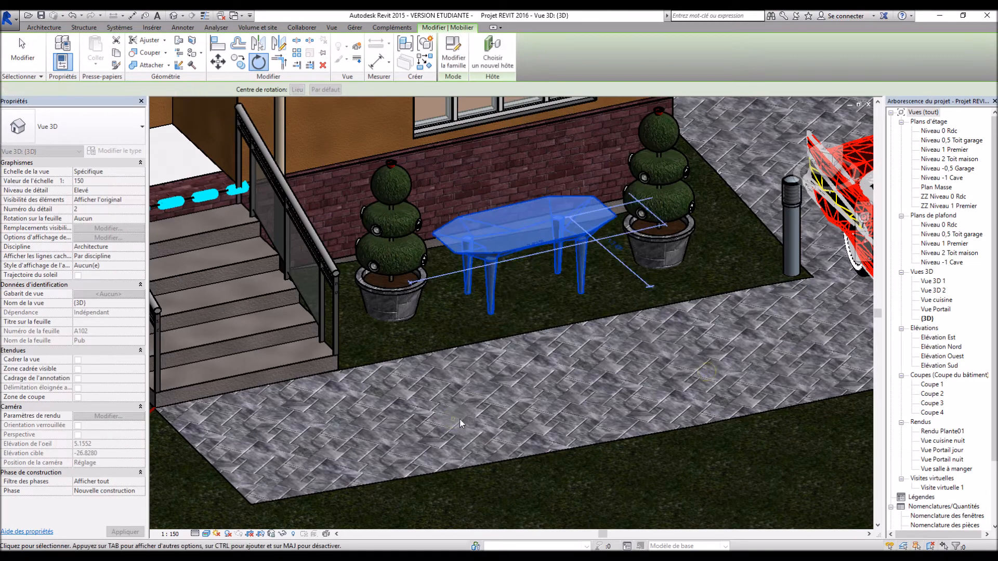
key("Escape")
scroll(632, 366, "down", 5)
middle_click_drag(632, 366, 672, 401, "shift")
scroll(673, 401, "down", 3)
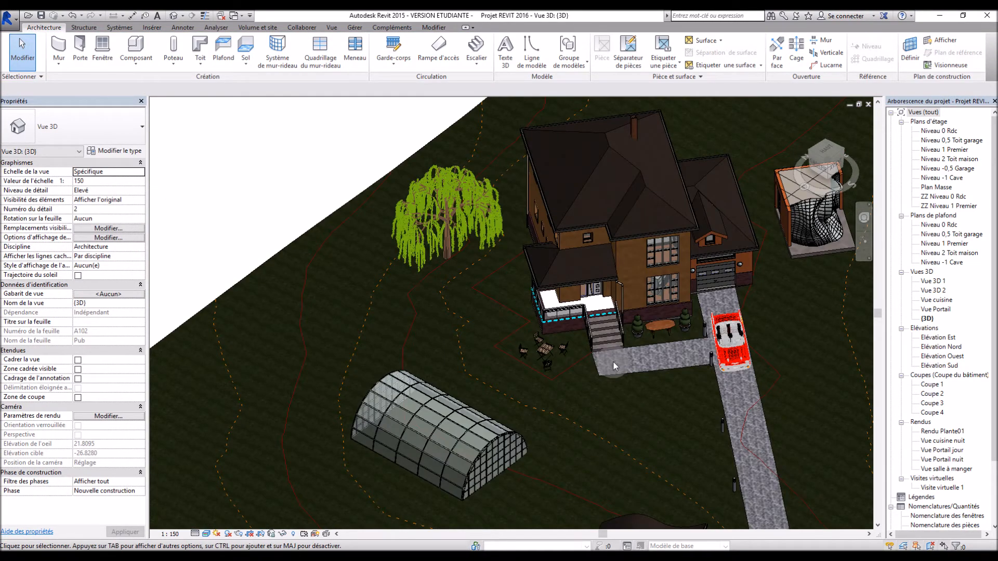
scroll(613, 361, "down", 3)
middle_click_drag(721, 376, 691, 312, "shift")
scroll(691, 312, "up", 4)
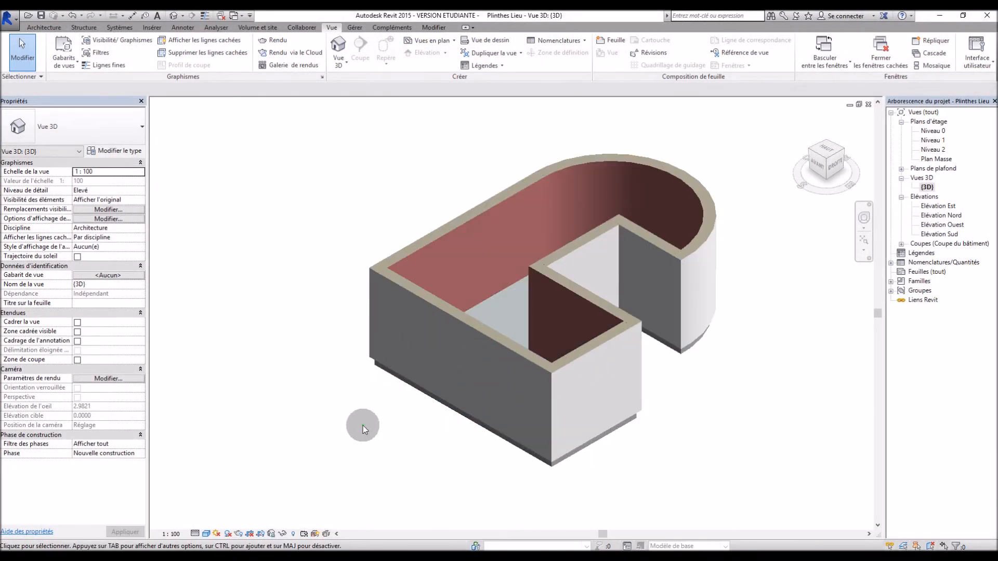
Step: Examine the walls of the Plinthes Lieu project in 3D and the available wall tools, including Profil en creux
middle_click_drag(363, 426, 680, 412, "shift")
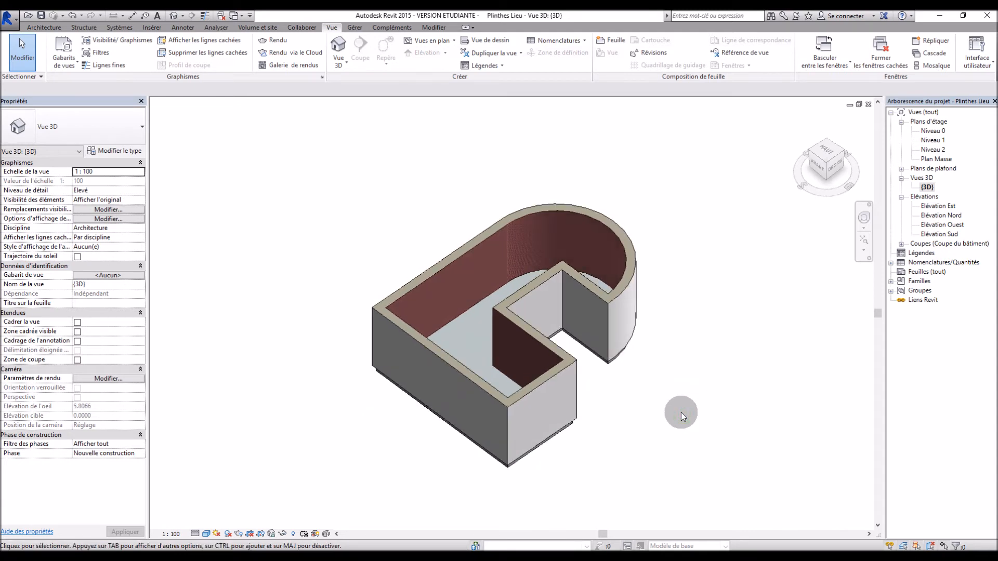
middle_click_drag(653, 421, 664, 412, "shift")
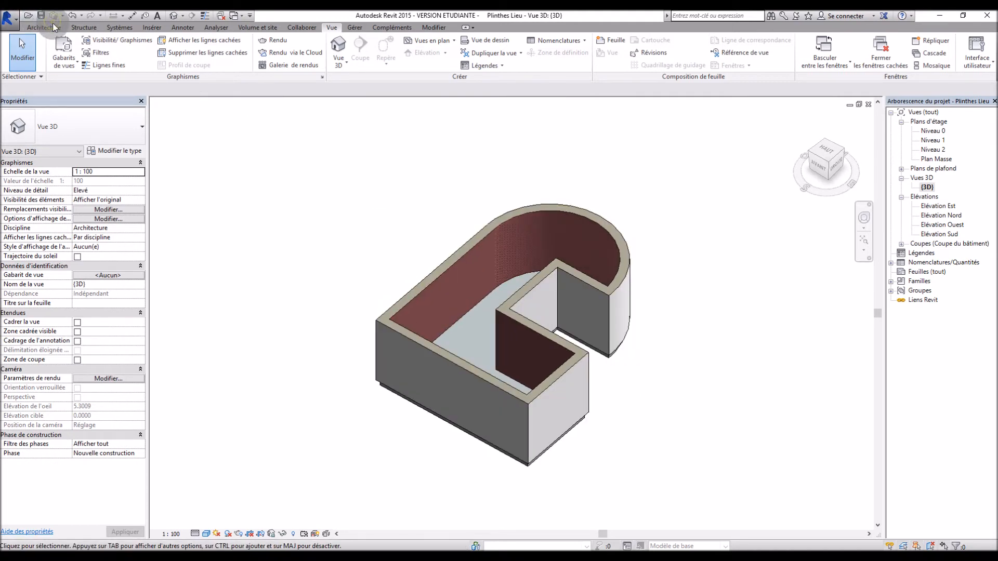
left_click(64, 61)
left_click(47, 27)
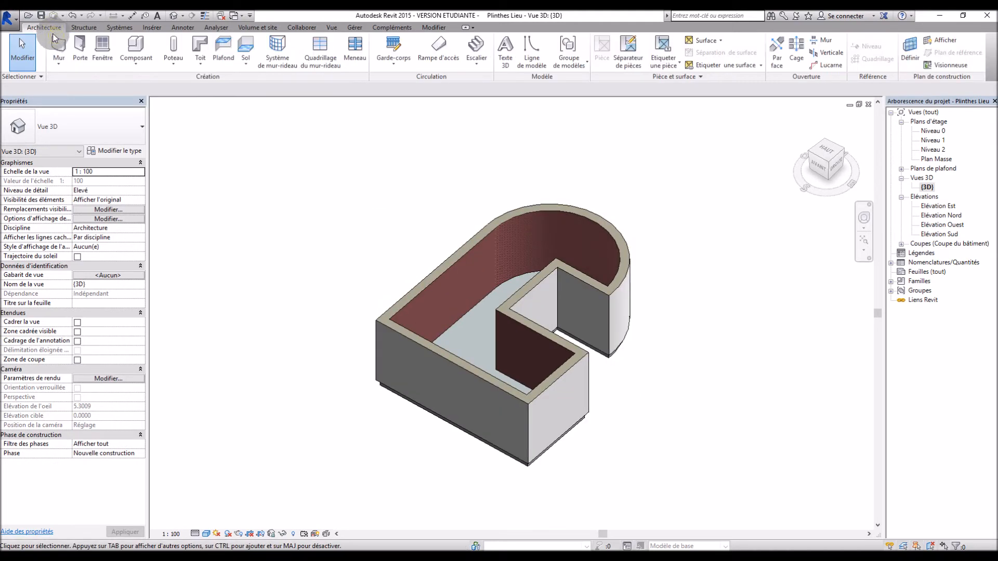
left_click(58, 69)
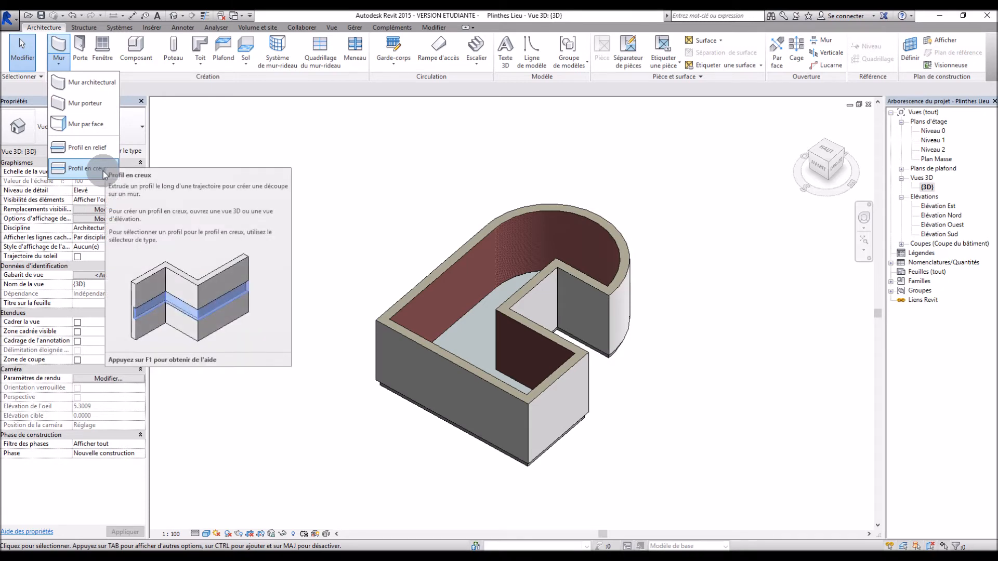
left_click(103, 168)
scroll(407, 317, "up", 2)
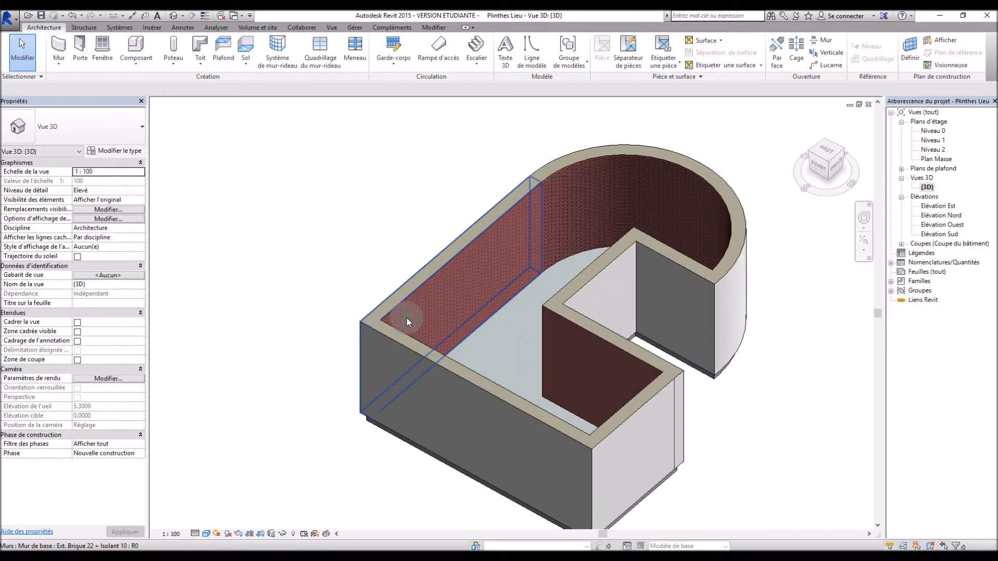
middle_click_drag(543, 279, 653, 331, "shift")
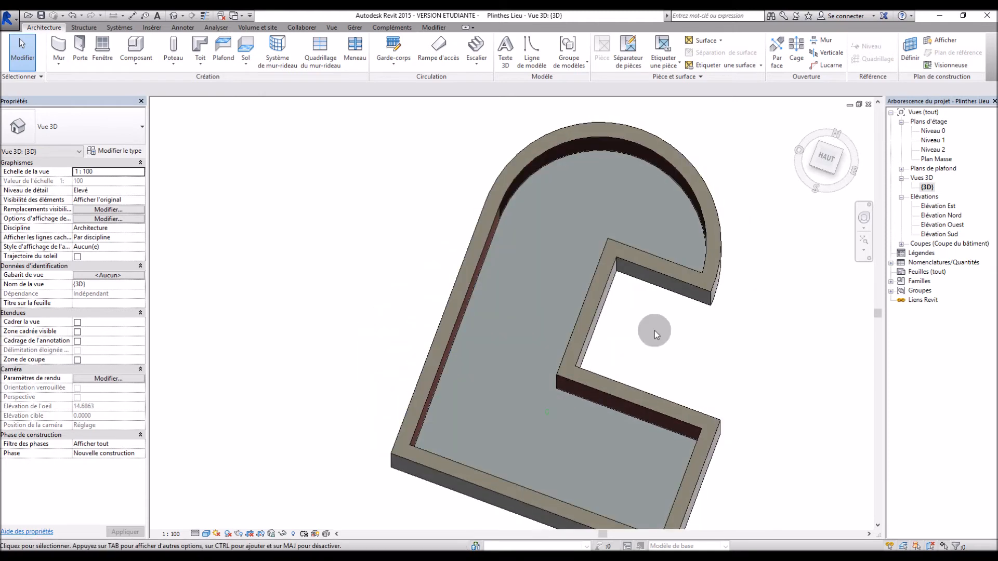
scroll(460, 308, "down", 3)
middle_click_drag(693, 427, 596, 280, "shift")
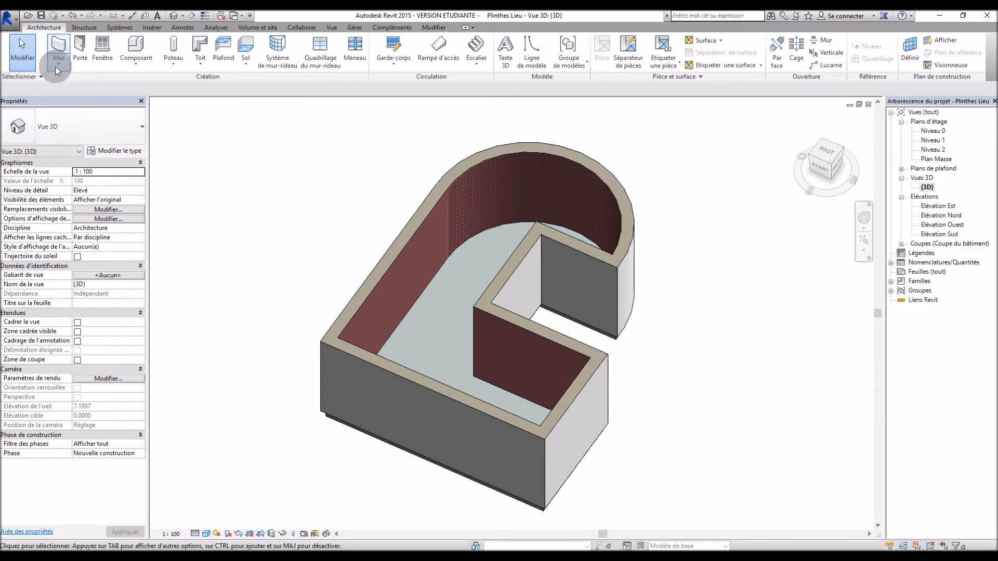
Step: Create a new family from the Profil métrique-Profil en creux template
left_click(9, 18)
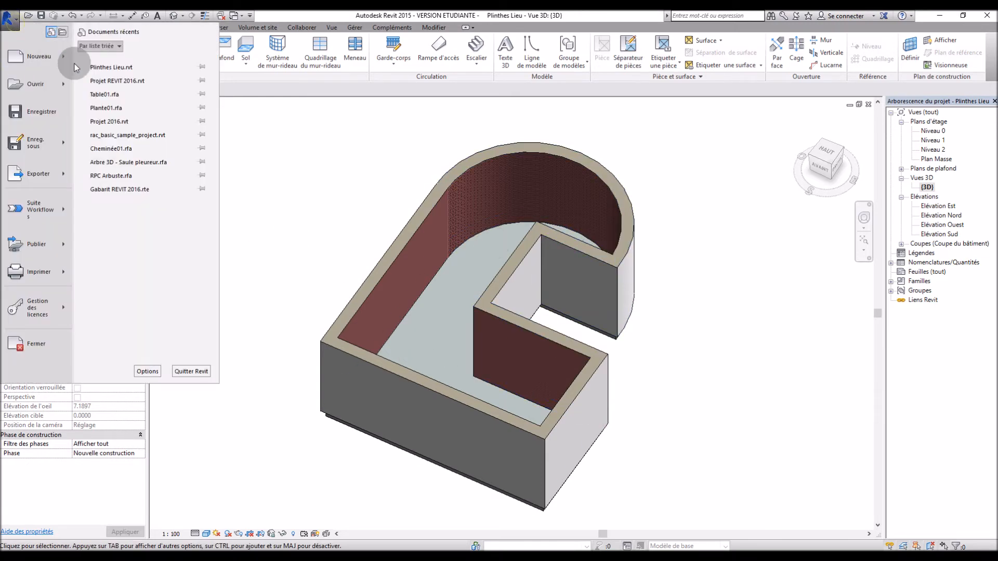
mouse_move(39, 57)
left_click(116, 91)
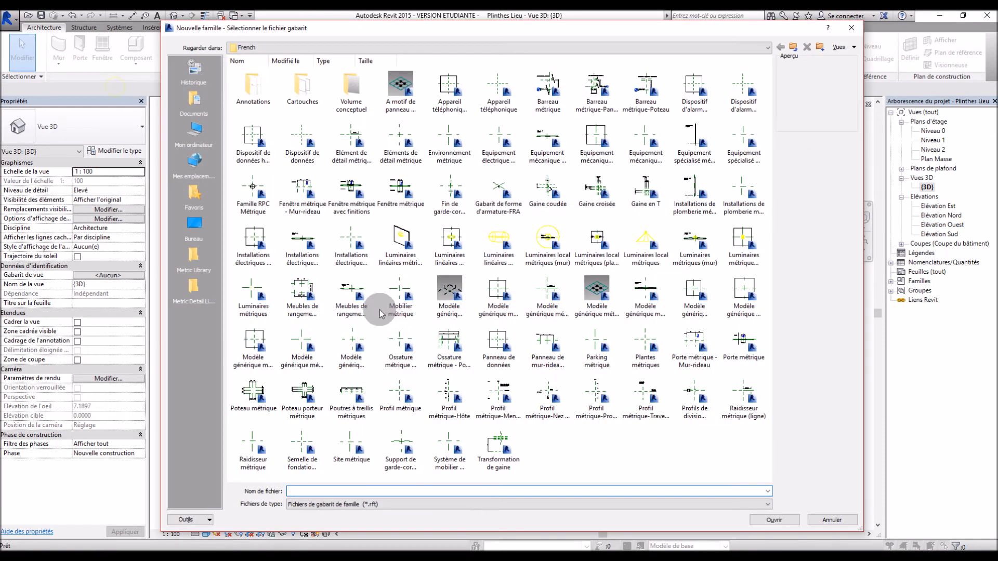
left_click(599, 403)
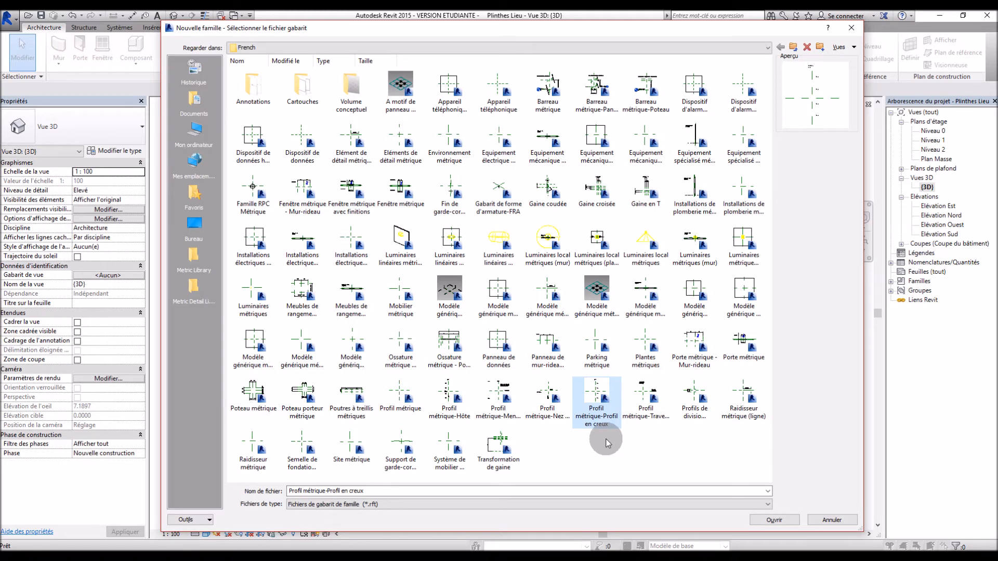
double_click(596, 417)
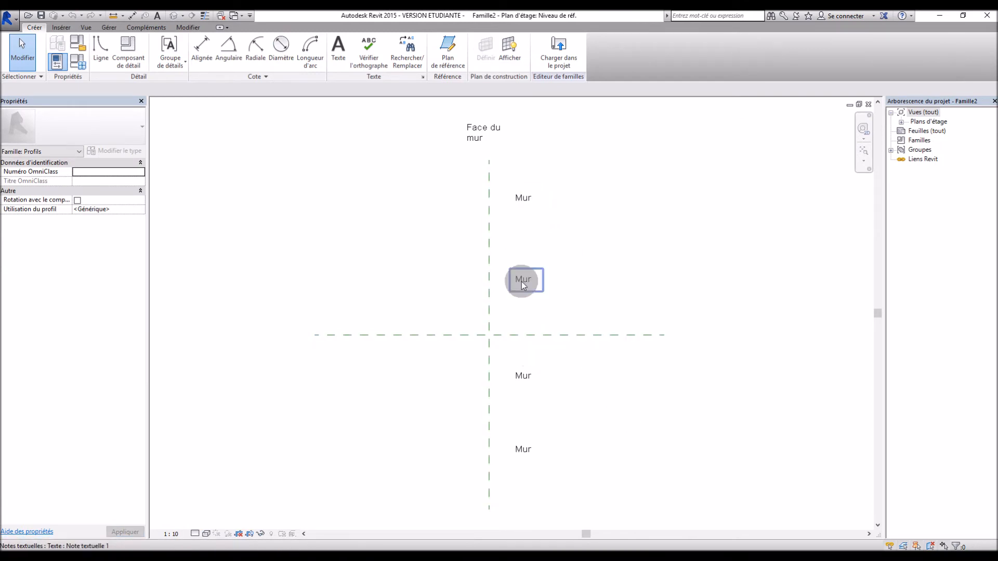
Step: Draw a vertical profile line up along the Face du mur reference plane, starting at the intersection of the reference planes
scroll(502, 338, "up", 2)
scroll(514, 263, "up", 3)
scroll(510, 226, "up", 1)
scroll(501, 424, "down", 3)
scroll(559, 297, "up", 1)
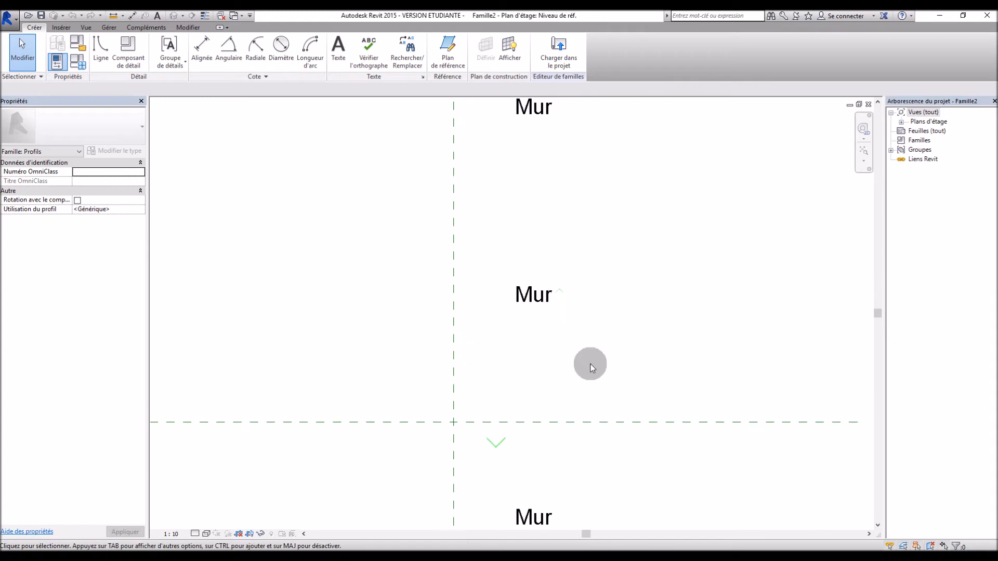
left_click(101, 65)
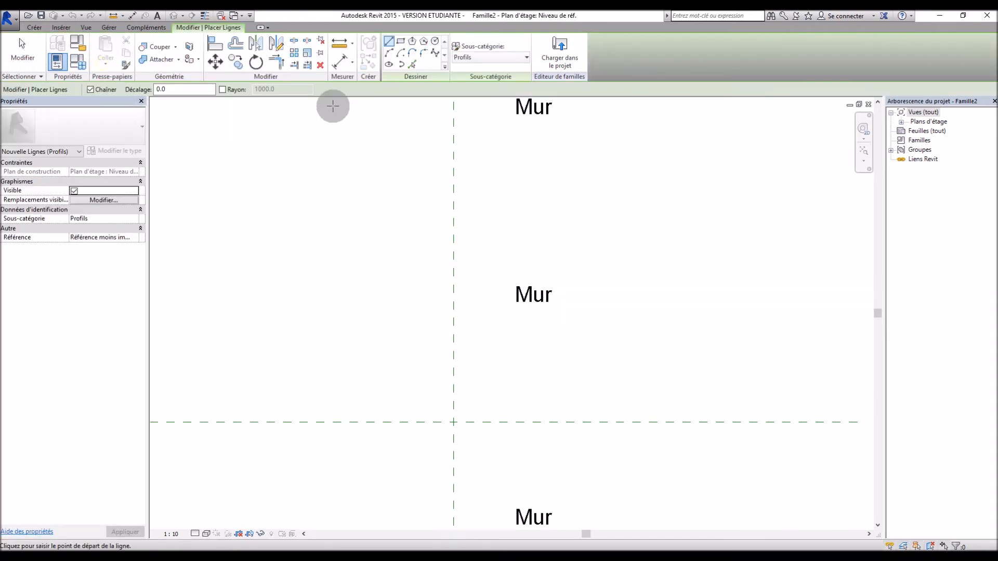
left_click(455, 426)
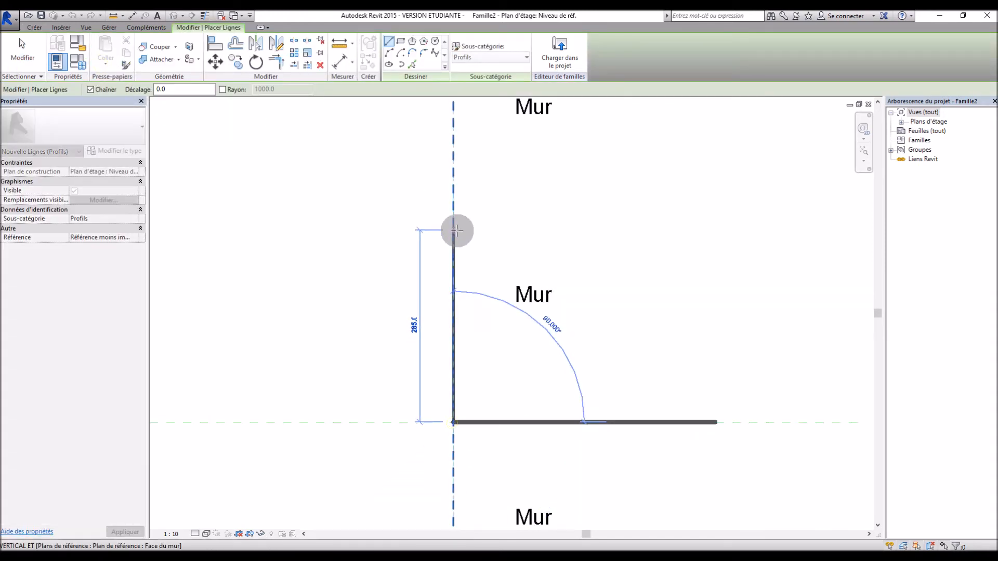
left_click(454, 286)
key("Escape")
scroll(470, 467, "up", 2)
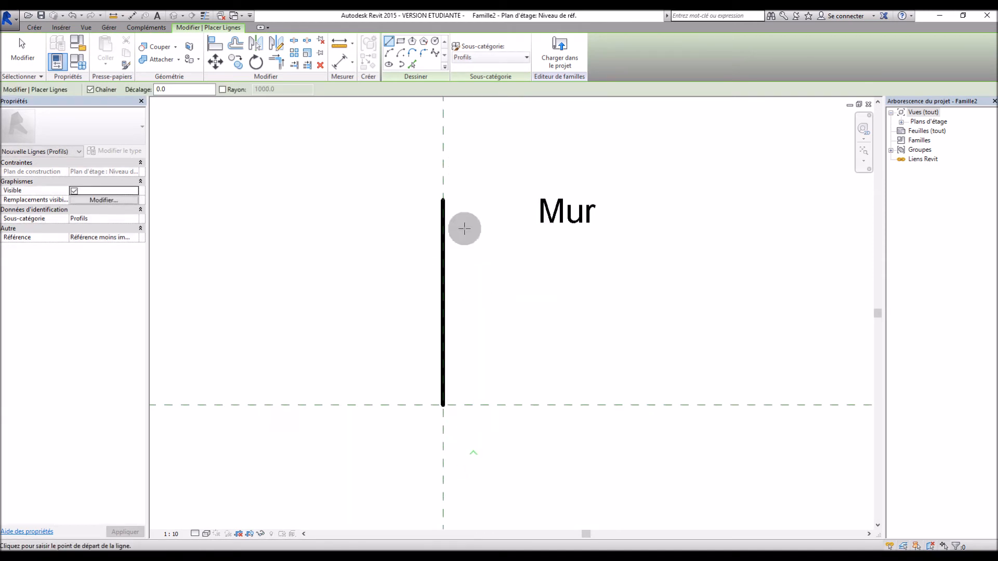
left_click(444, 201)
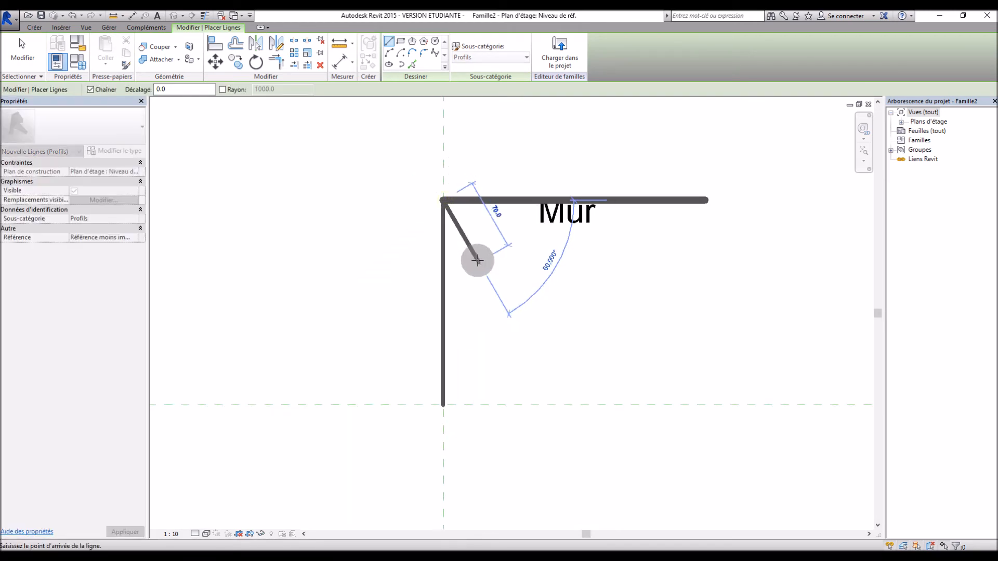
key("Escape")
Step: Close the skirting outline with a foot about 35 mm high, a recess about 15 mm deep and 115 mm tall, and a sloped top
left_click(445, 406)
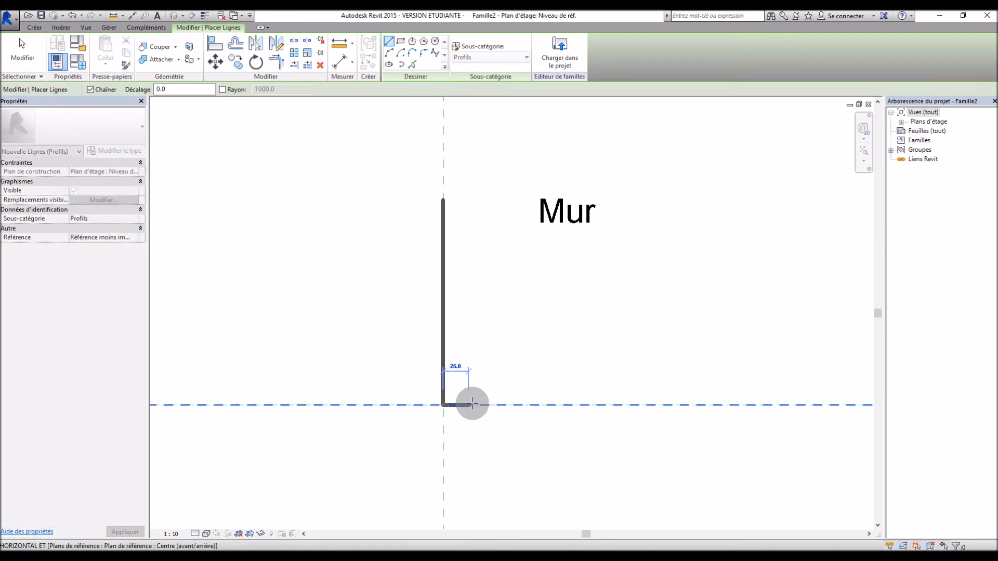
left_click(484, 405)
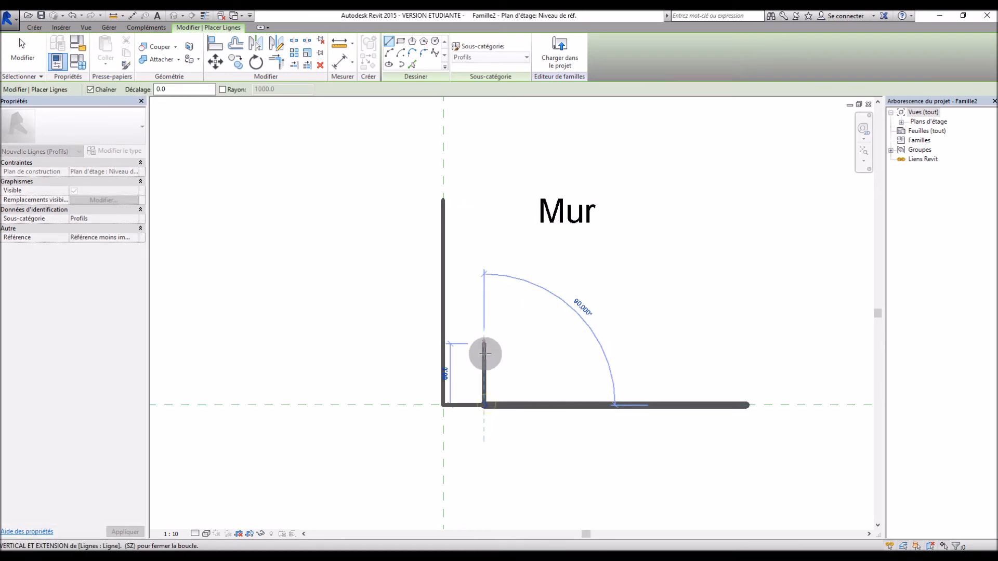
left_click(484, 368)
left_click(469, 369)
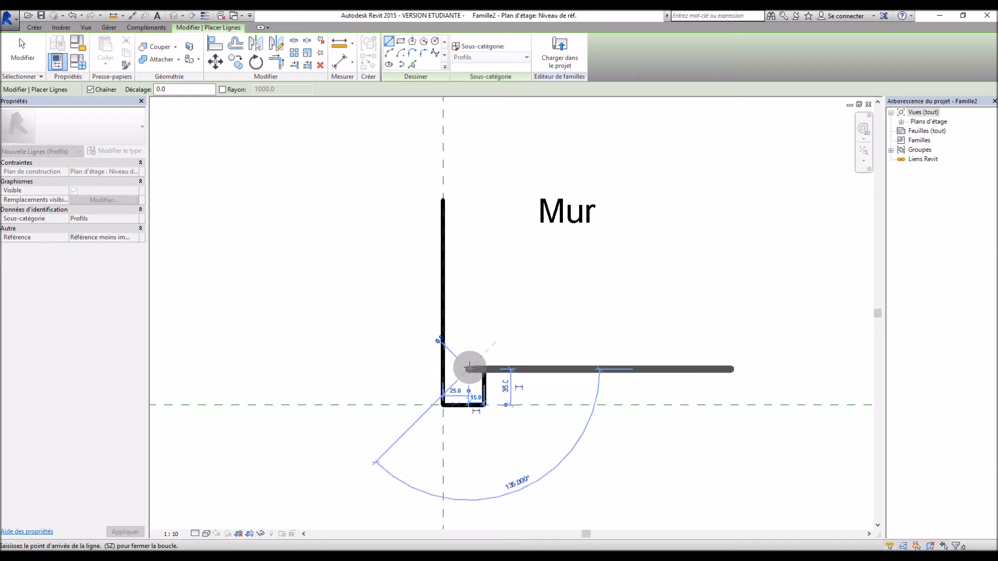
left_click(468, 251)
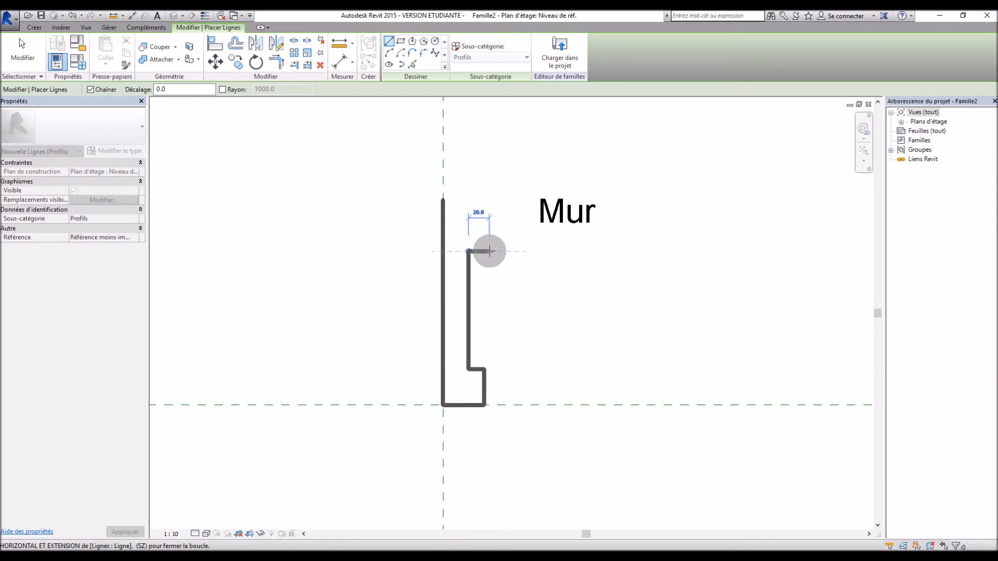
left_click(484, 251)
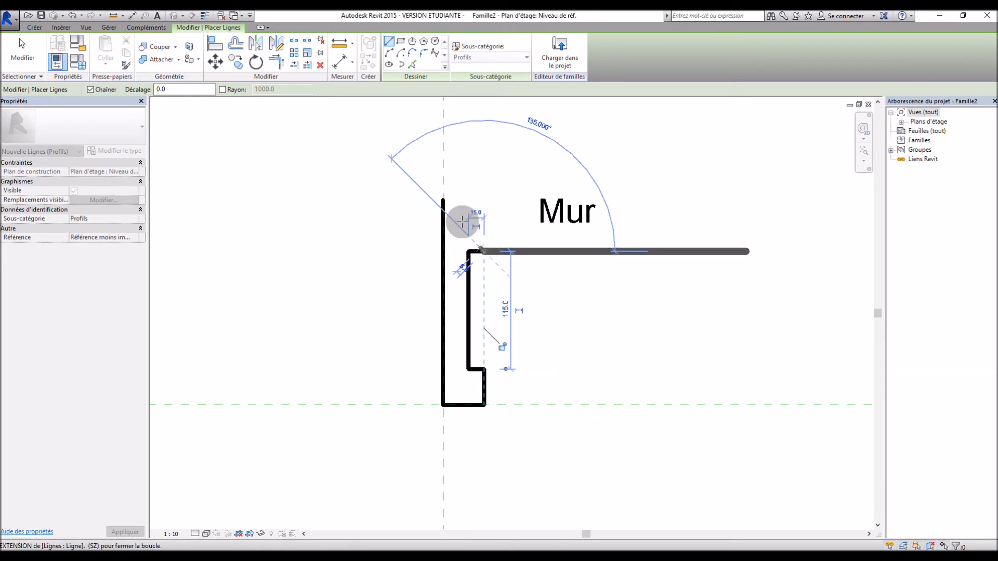
left_click(444, 201)
key("Escape")
key("Escape")
Step: Replace the vertical line of the recess with a spline bowed towards the wall face line
left_click(467, 283)
key("Delete")
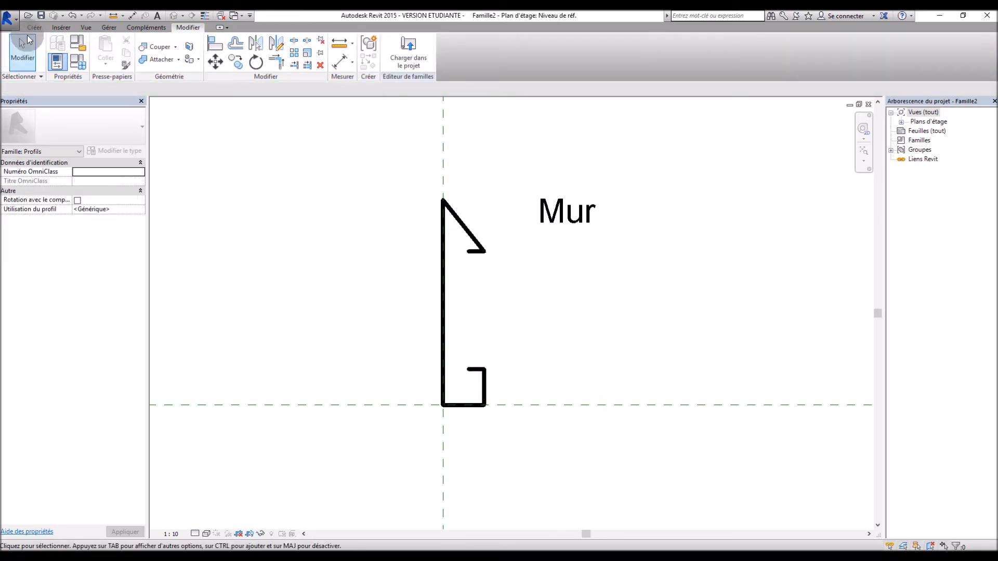
left_click(33, 28)
left_click(101, 49)
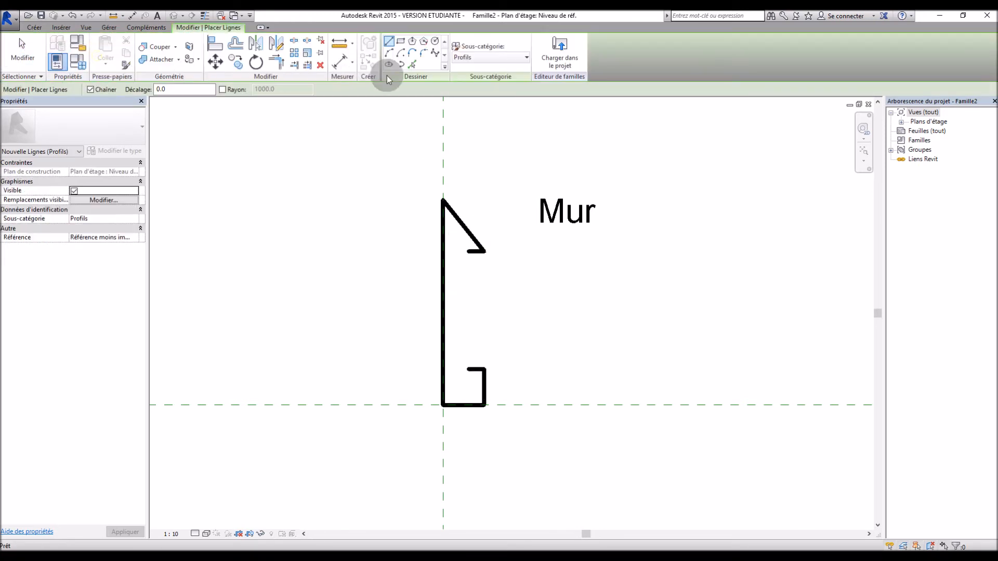
left_click(434, 54)
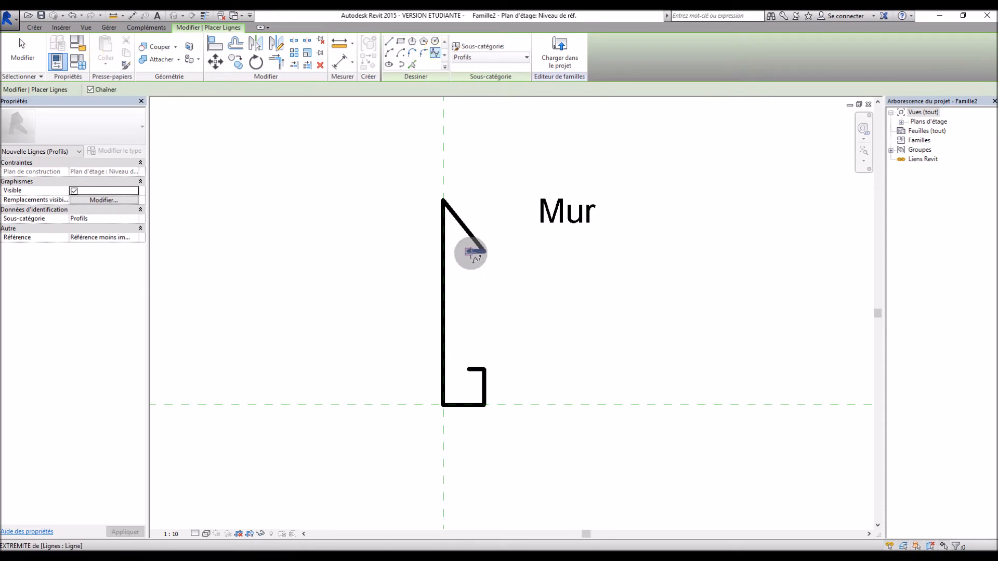
left_click(471, 251)
left_click(452, 312)
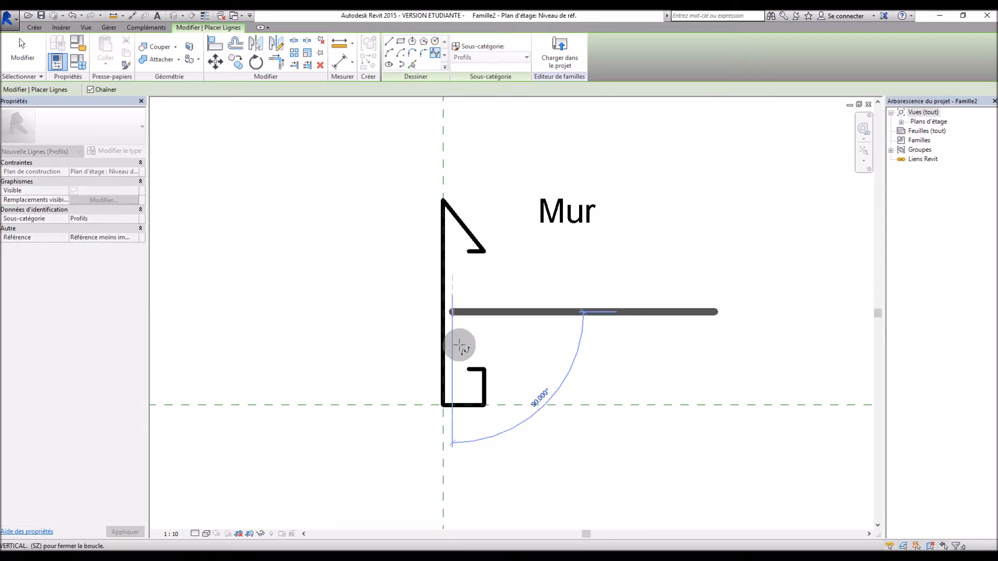
left_click(469, 370)
key("Escape")
key("Escape")
scroll(530, 316, "down", 3)
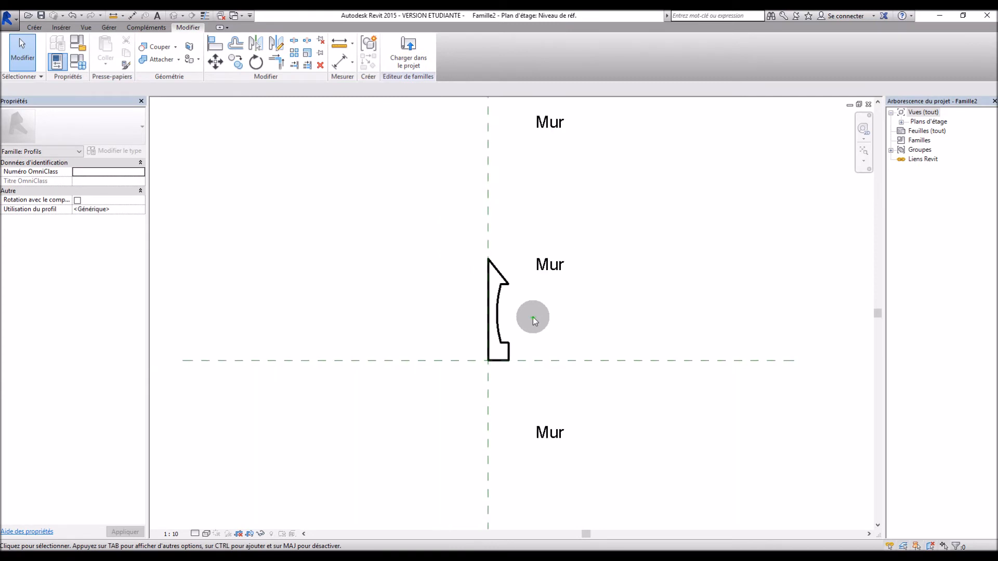
Step: Save the profile family as Plinthe01 in the Familles folder
left_click(42, 16)
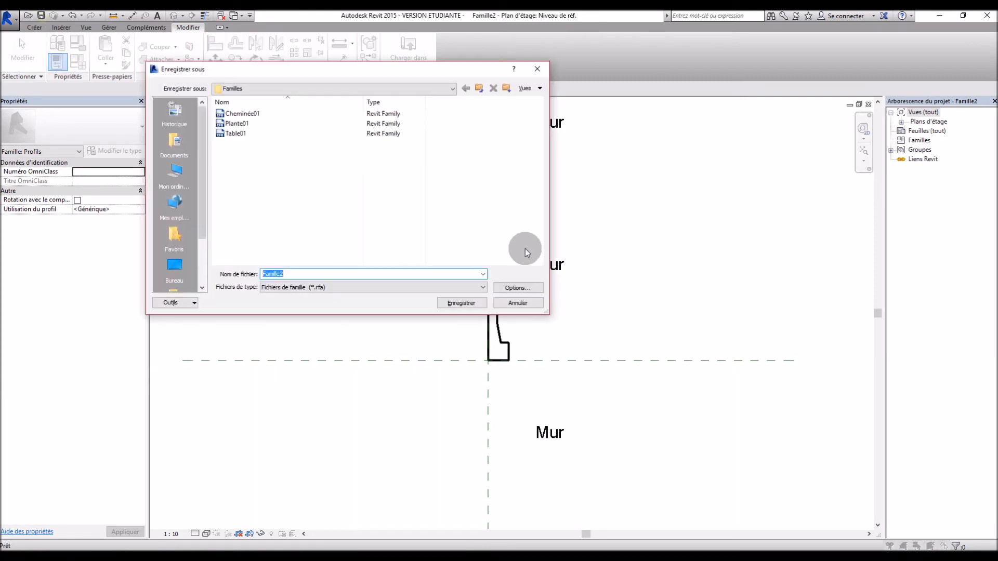
type("Plinthe")
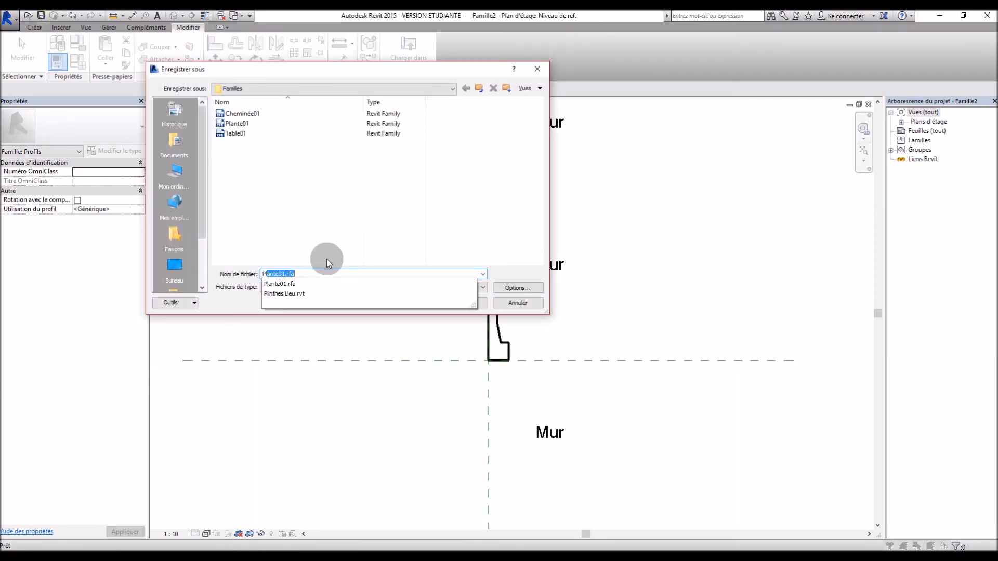
type("01")
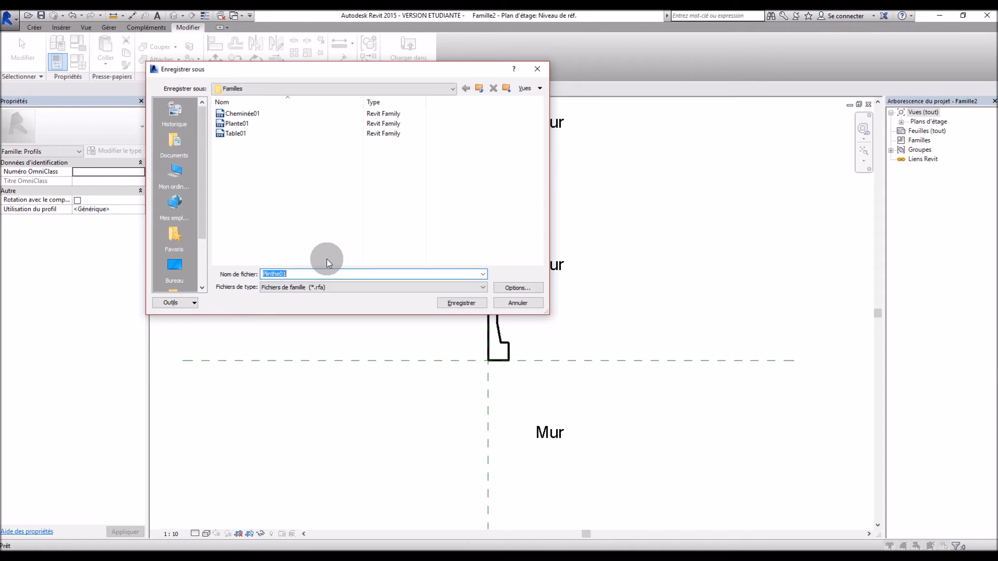
key("Return")
Step: Load the Plinthe01 profile into the Plinthes Lieu project and open that project's 3D view
scroll(548, 316, "up", 3)
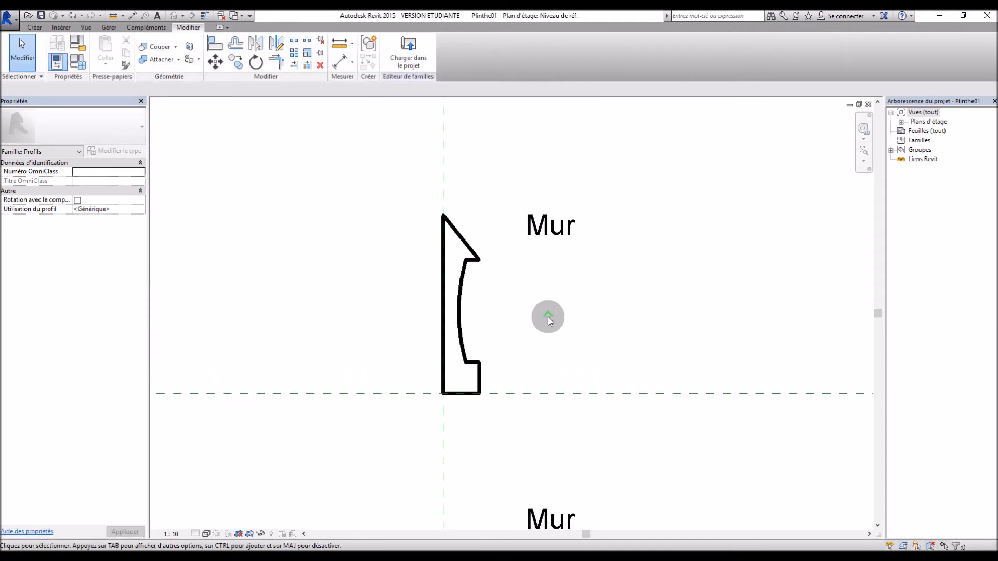
left_click(396, 70)
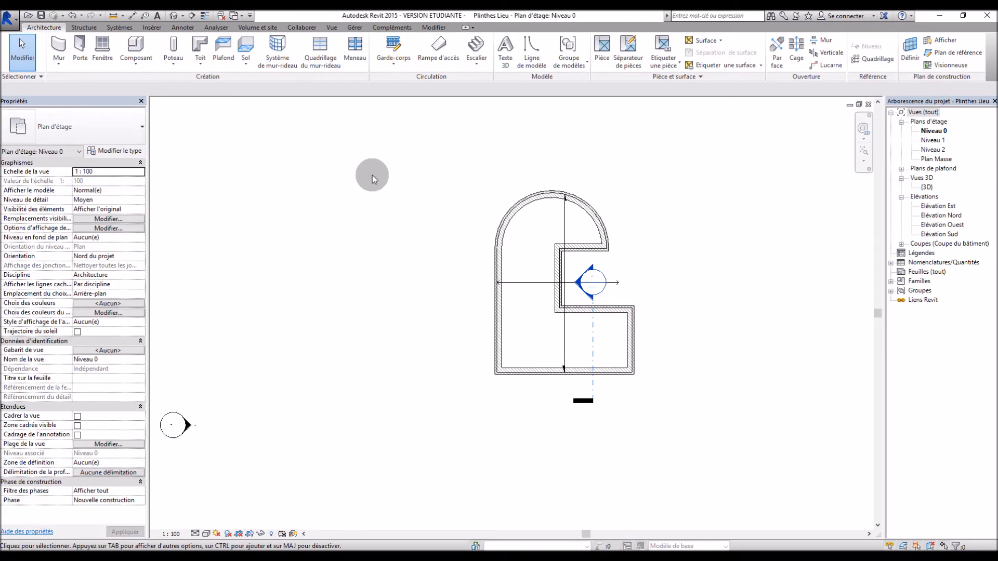
double_click(926, 188)
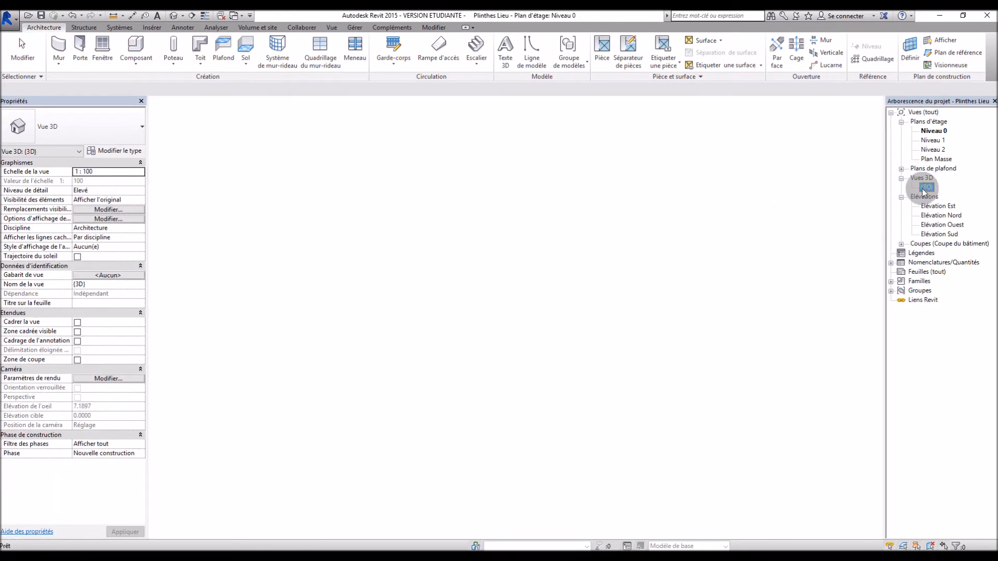
Step: Start a horizontal wall sweep and run it along the inner faces of the long wall, the curved wall and the adjoining recess walls
middle_click_drag(678, 362, 584, 393, "shift")
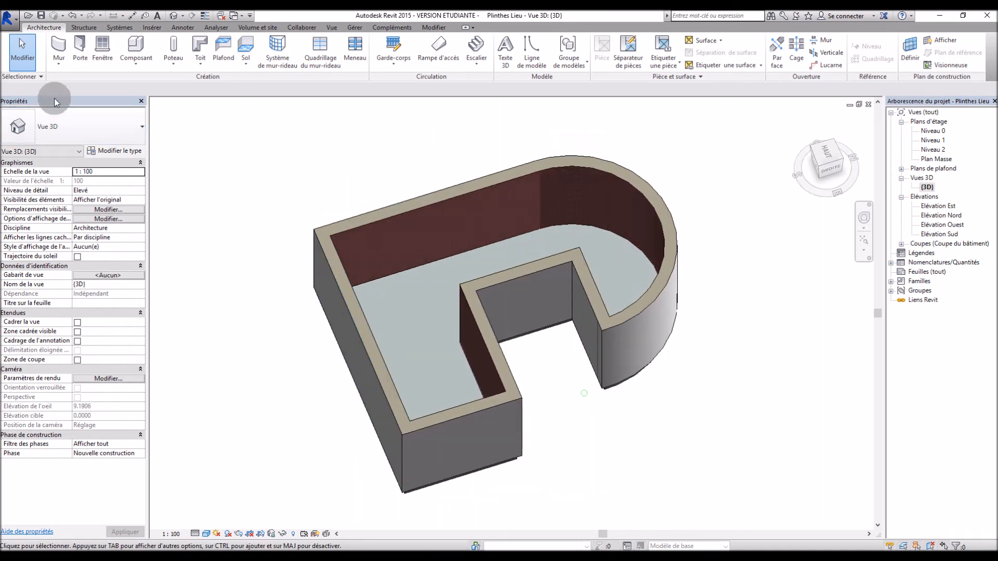
left_click(59, 61)
left_click(79, 152)
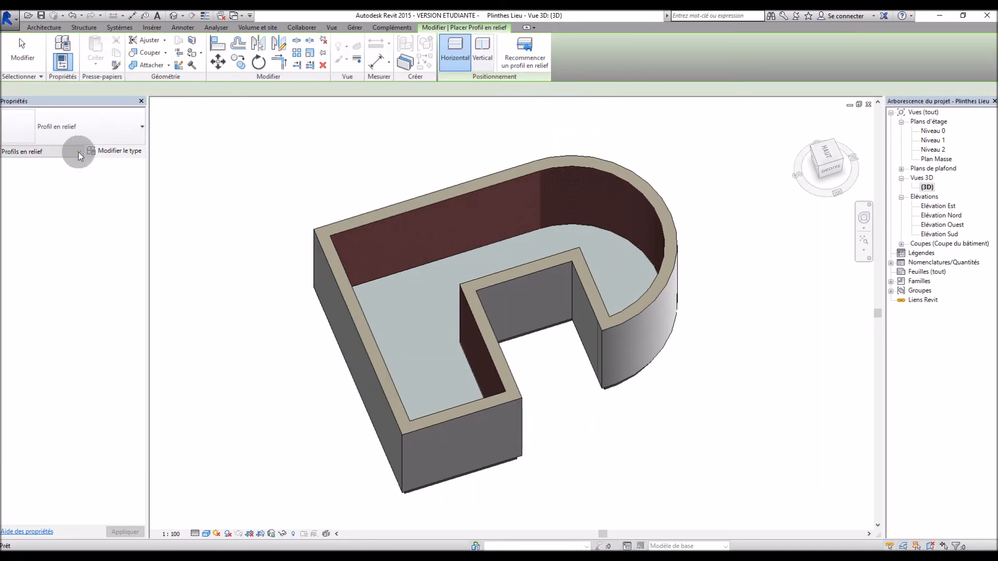
left_click(466, 236)
middle_click_drag(265, 198, 485, 381, "shift")
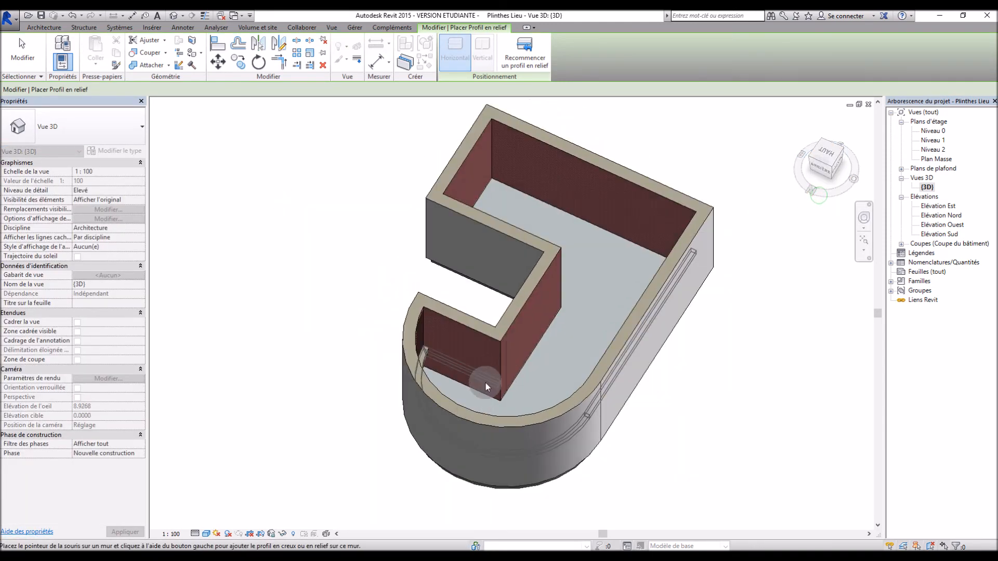
left_click(485, 381)
left_click(517, 363)
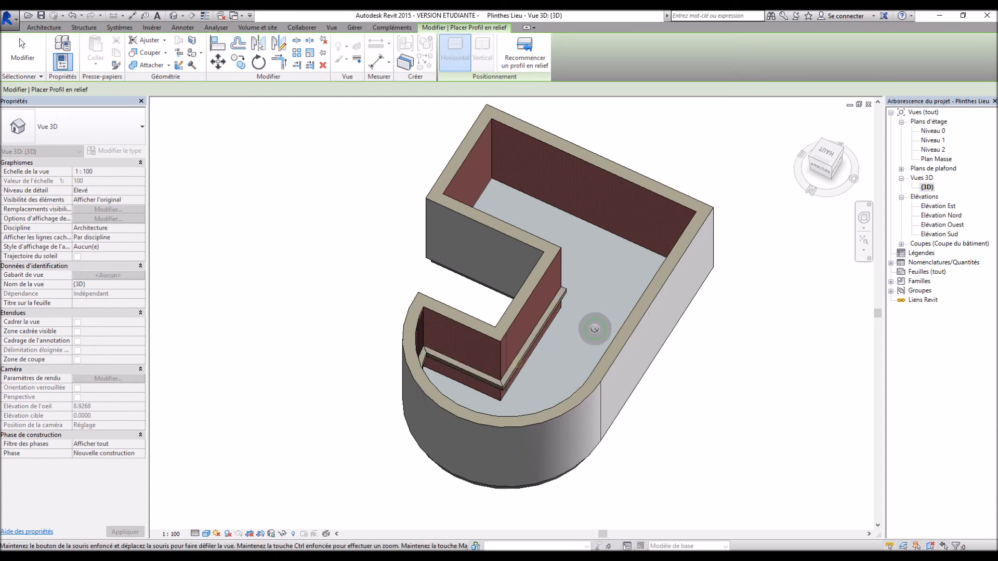
Step: Continue the wall sweep around the remaining inner wall faces to complete the room's perimeter
middle_click_drag(594, 329, 582, 332, "shift")
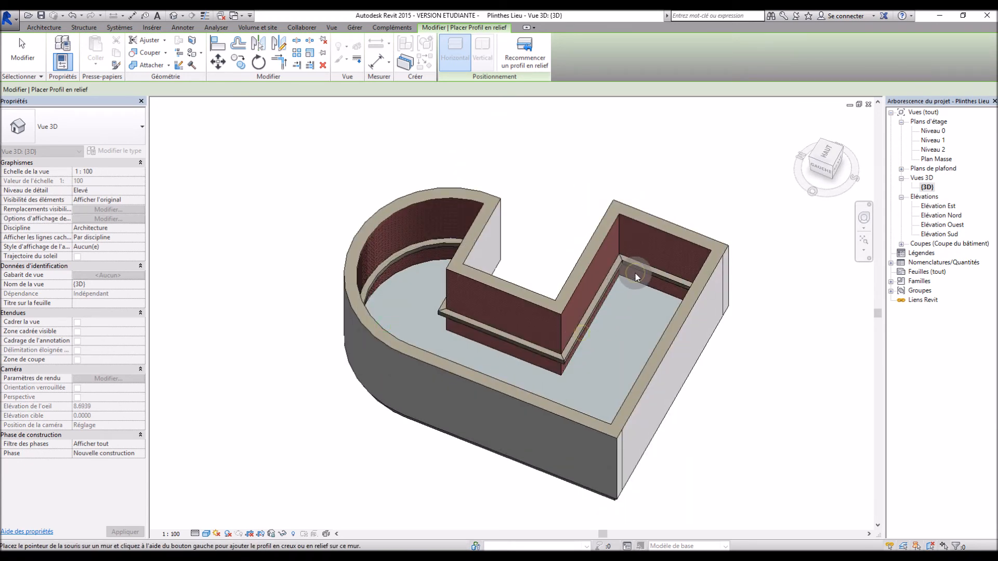
middle_click_drag(438, 404, 639, 225, "shift")
middle_click_drag(229, 311, 455, 291, "shift")
key("Escape")
key("Escape")
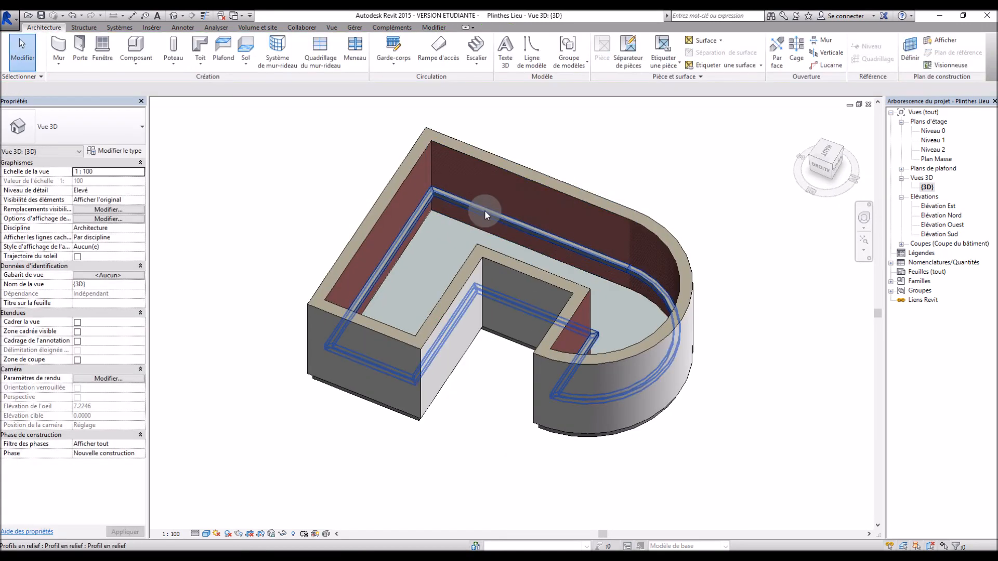
Step: Set the profile of the wall sweep's type to Plinthe01 : Plinthe01
left_click(486, 213)
left_click(136, 151)
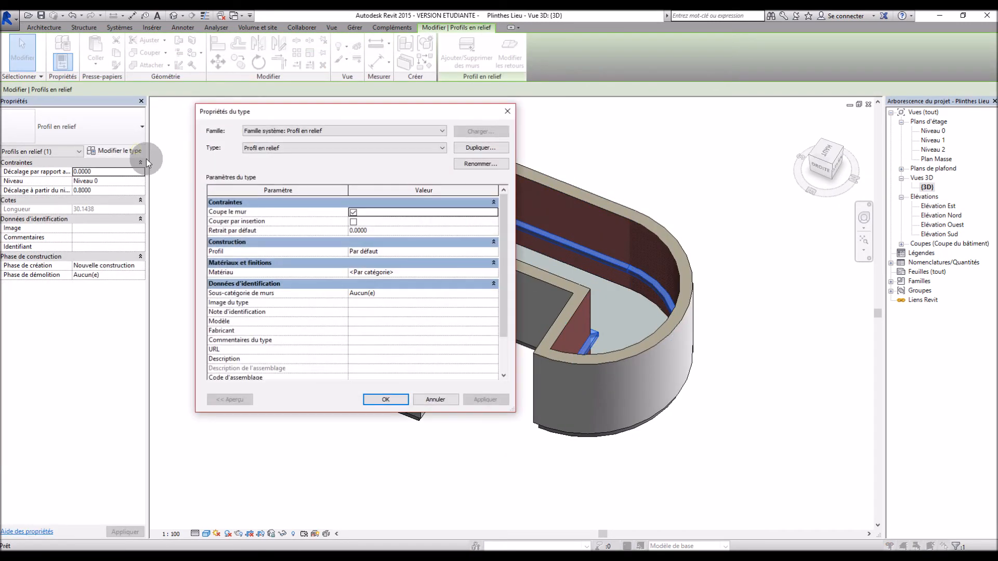
left_click(495, 252)
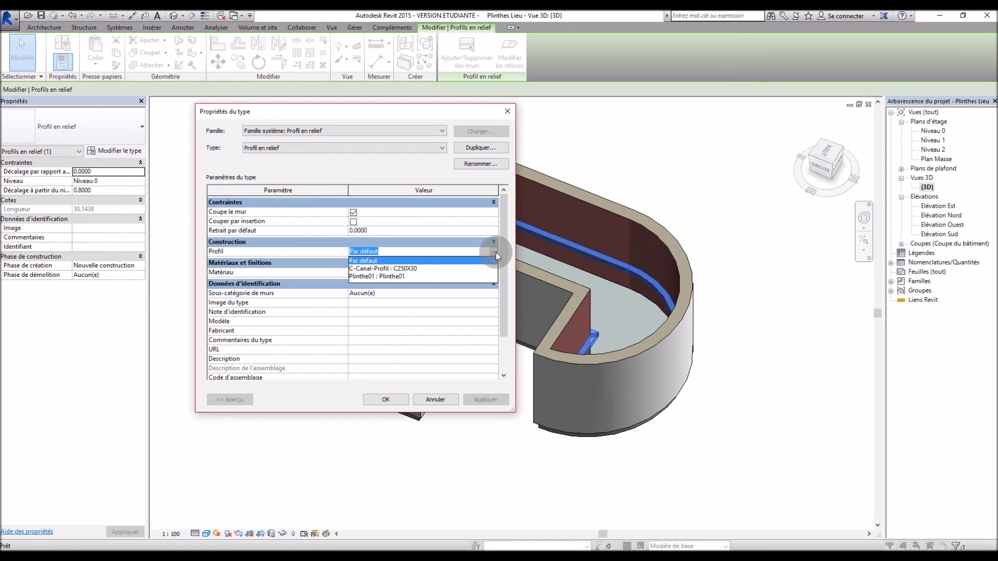
left_click(385, 276)
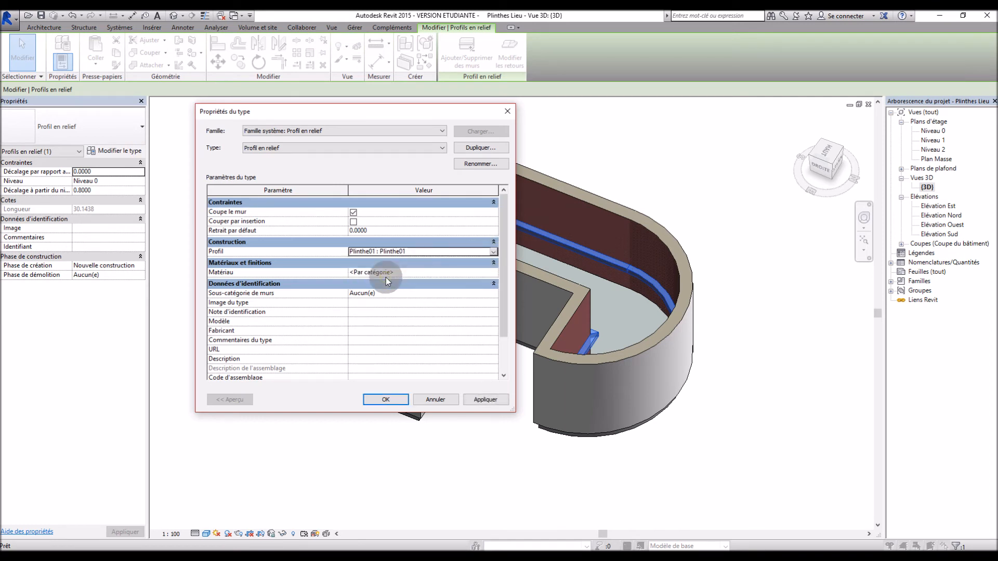
Step: Search the materials for bois, add Plancher de bois to the project and assign it to the wall sweep type
left_click(476, 272)
left_click(494, 273)
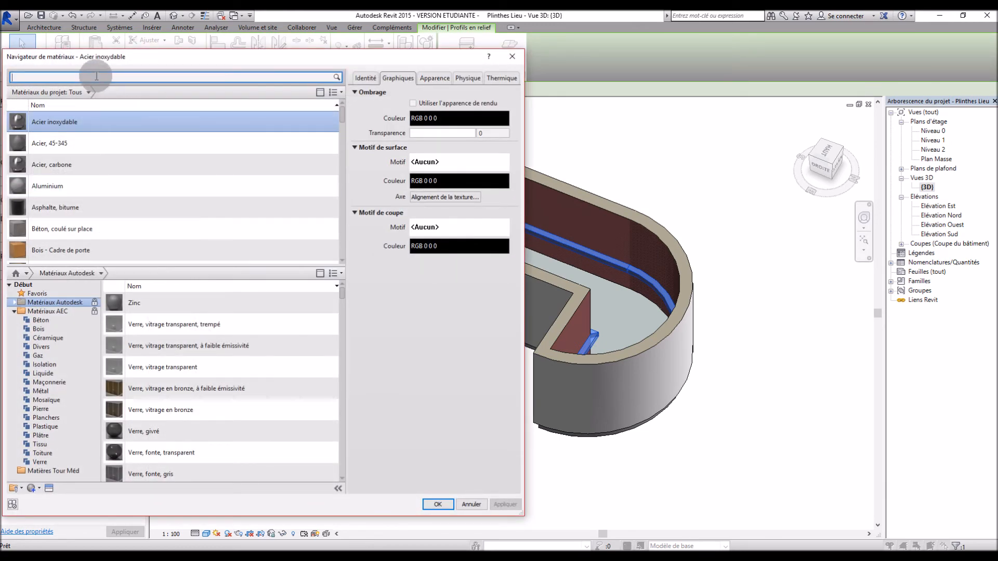
key("Return")
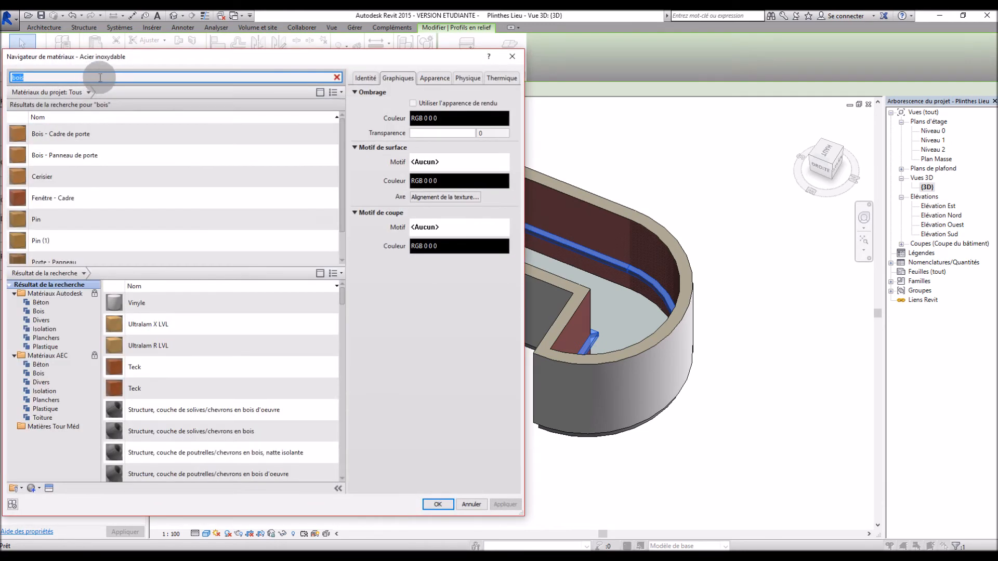
scroll(210, 350, "down", 5)
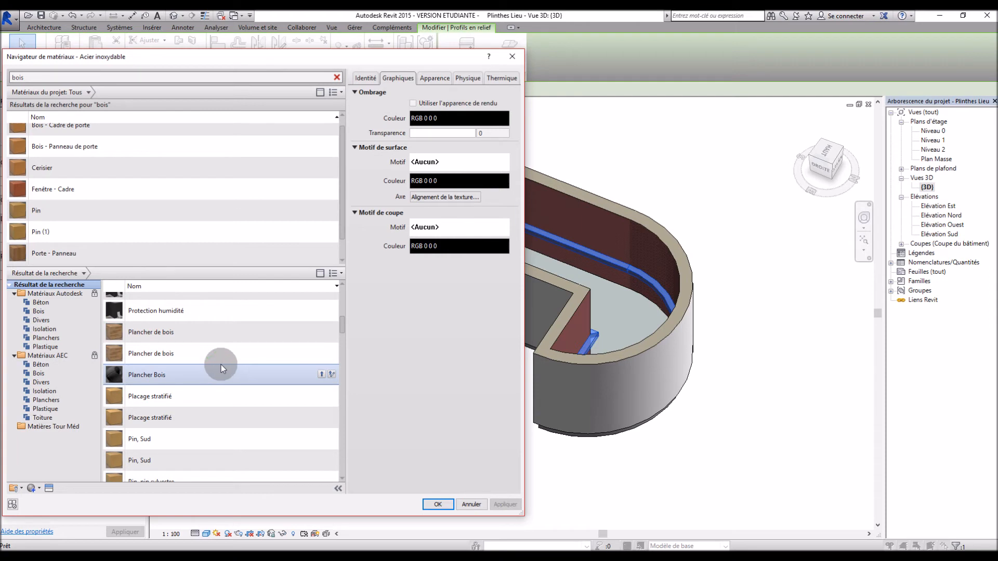
left_click(171, 332)
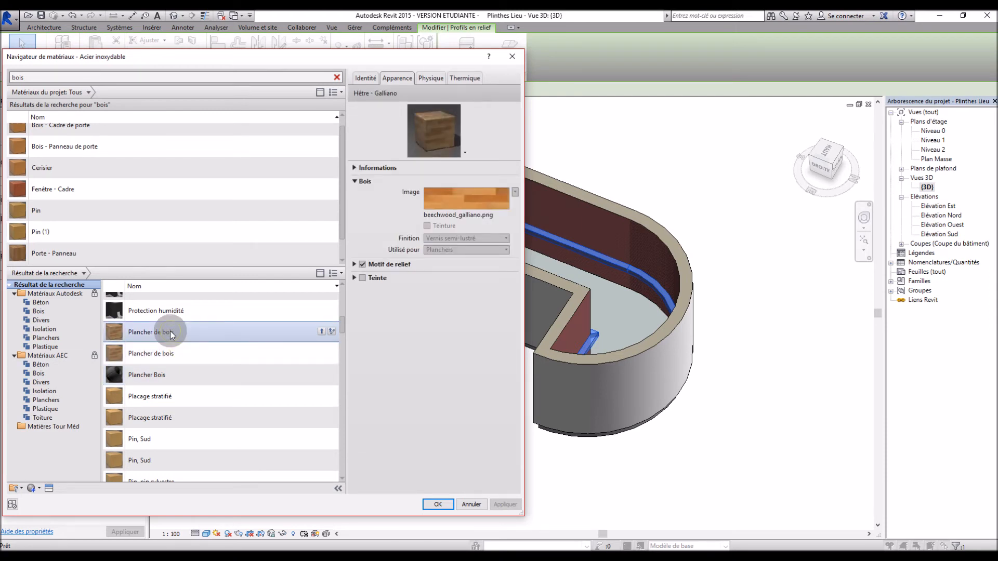
double_click(170, 330)
left_click(504, 505)
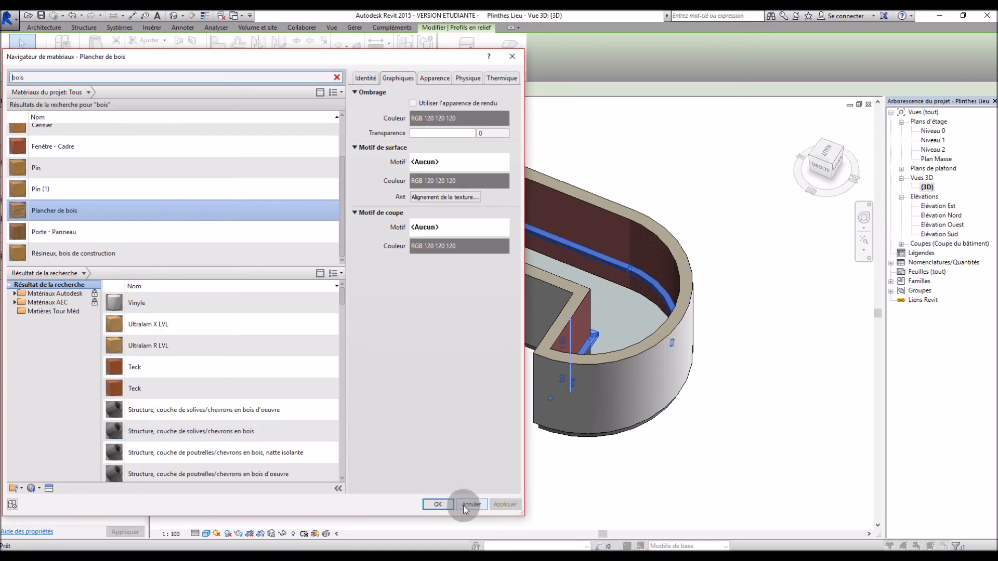
left_click(438, 504)
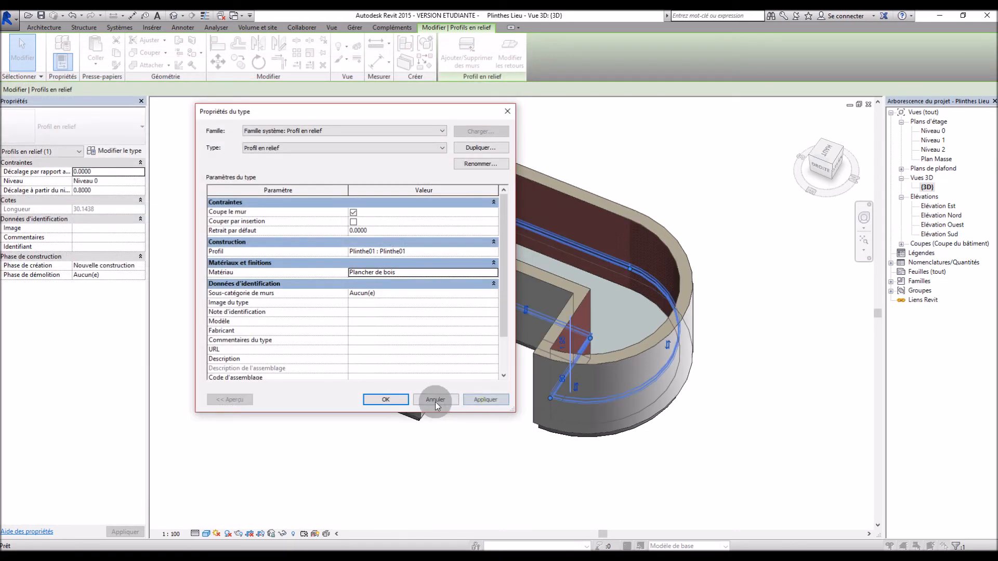
left_click(395, 398)
left_click(475, 471)
Step: Display the 3D view with realistic material textures on the walls, floor and wall sweep
scroll(436, 233, "up", 5)
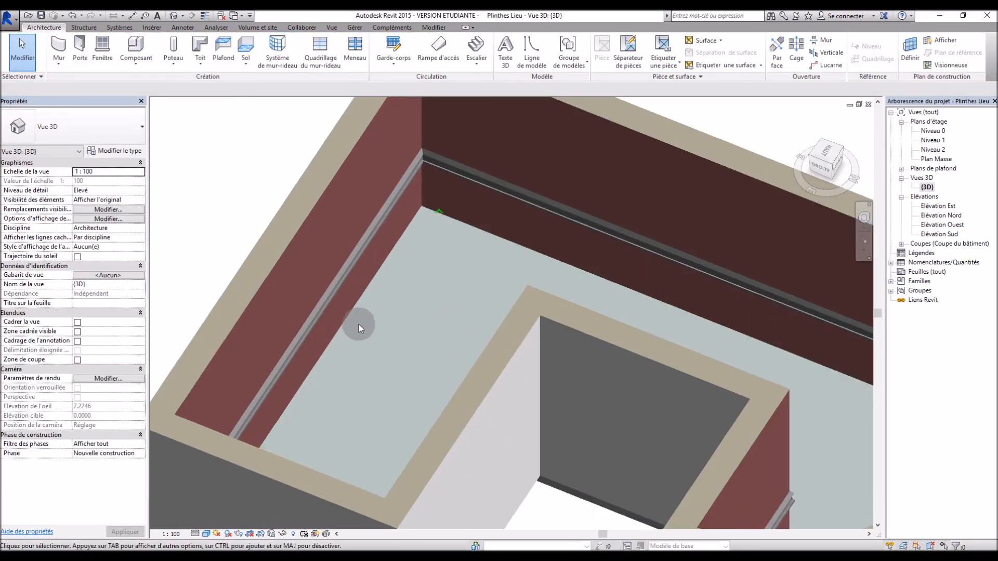
left_click(195, 534)
left_click(224, 513)
scroll(495, 168, "up", 4)
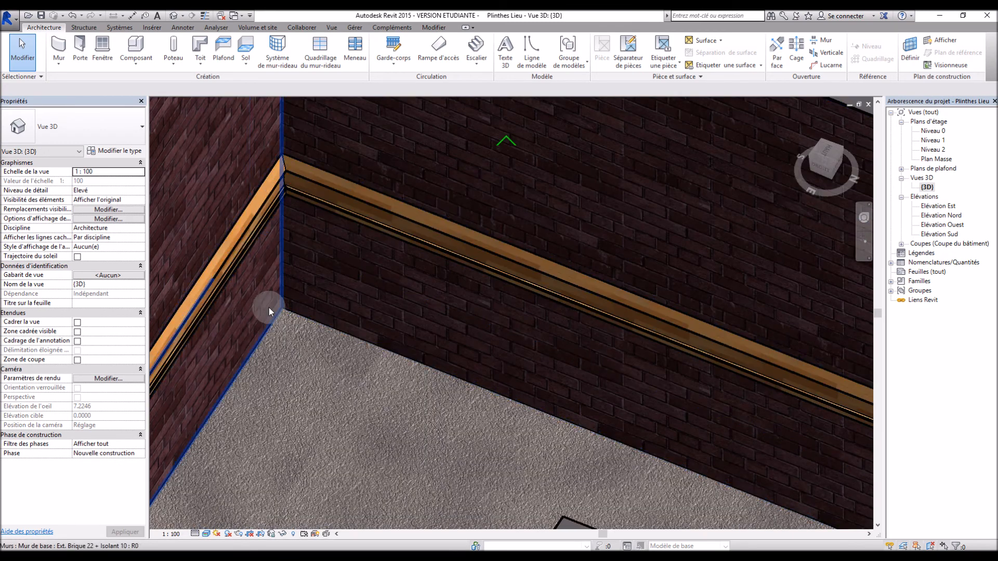
Step: Set the 3D view's scale to 1 : 1 and inspect the wooden sweep along the walls
left_click(184, 533)
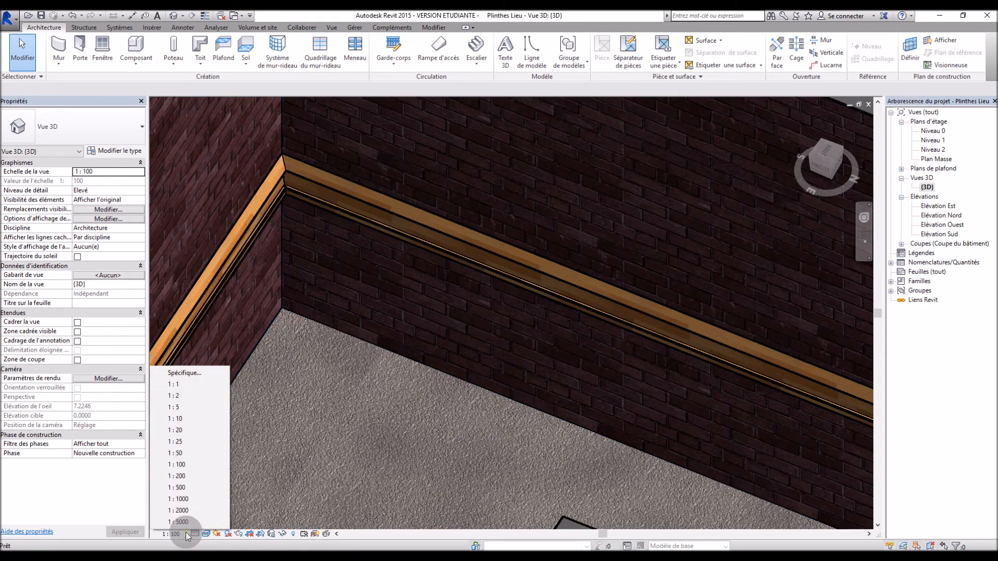
left_click(184, 385)
scroll(423, 226, "up", 4)
middle_click_drag(423, 226, 363, 381)
scroll(359, 384, "down", 2)
scroll(359, 384, "down", 10)
middle_click_drag(275, 456, 295, 482, "shift")
scroll(344, 470, "up", 3)
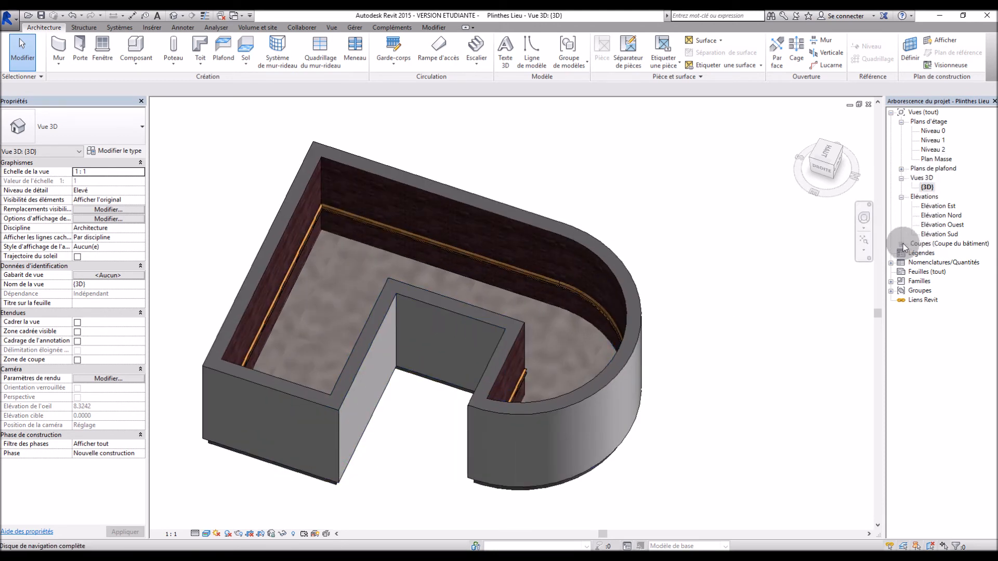
Step: Open the section view Coupe 1 and set its scale to 1 : 1
double_click(928, 253)
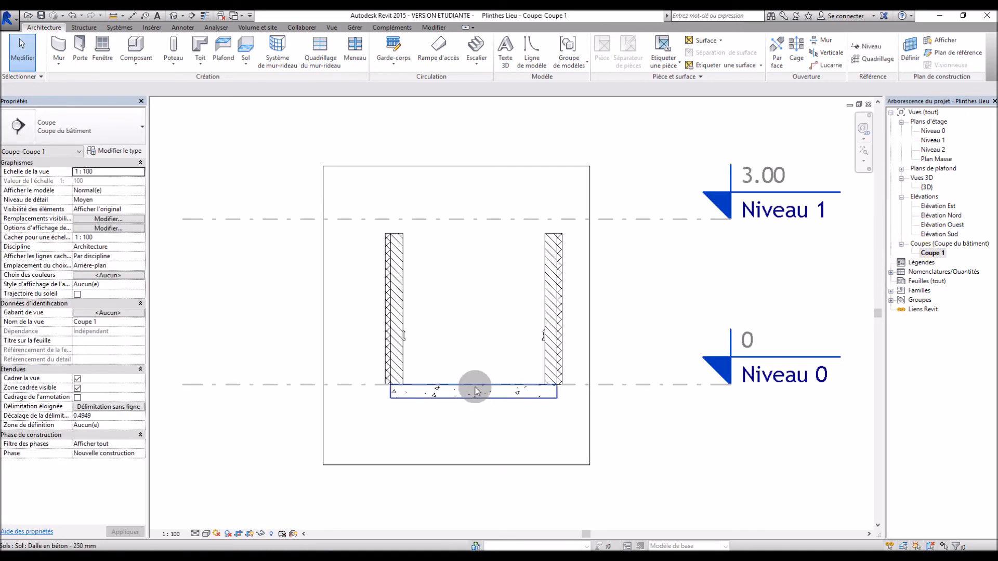
scroll(472, 383, "up", 5)
scroll(305, 291, "up", 6)
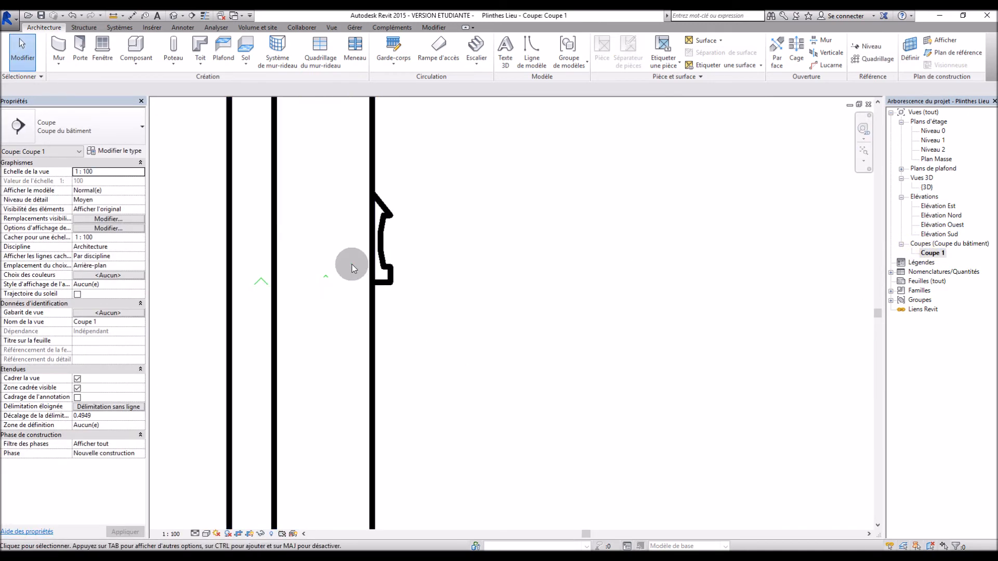
left_click(177, 536)
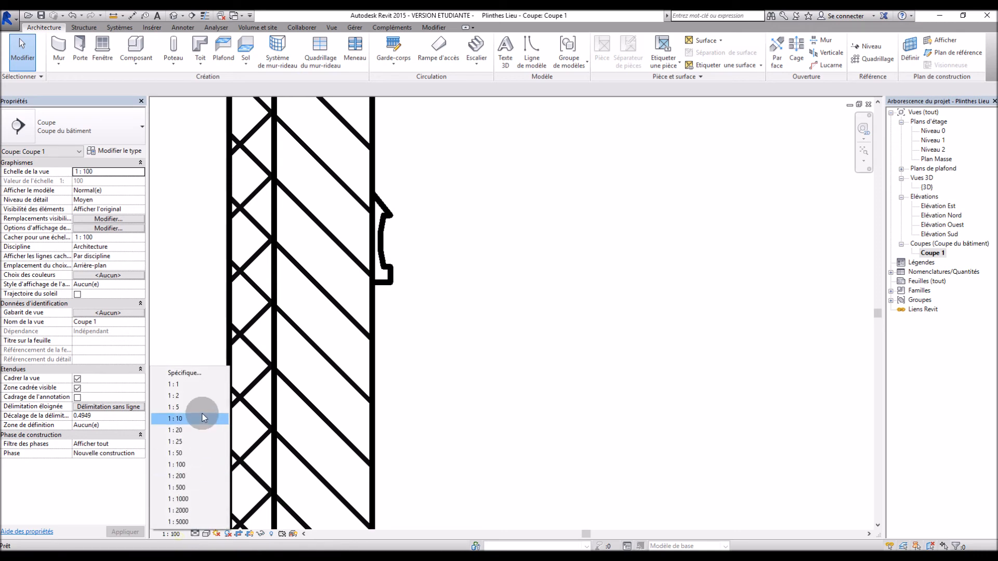
left_click(192, 386)
Step: Try to lower the wall sweep to the floor by its end handle and flip its profile vertically
left_click(391, 279)
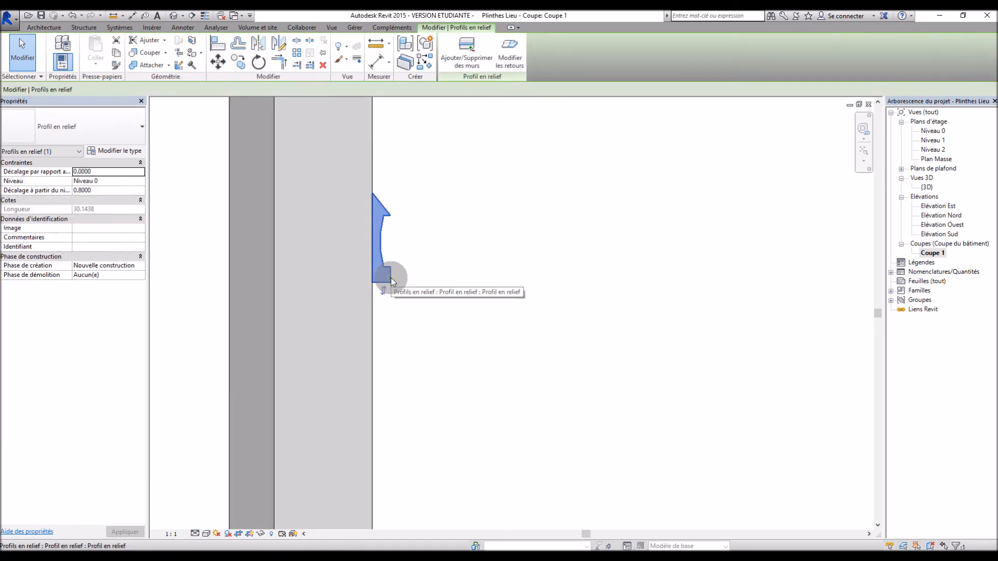
scroll(391, 278, "down", 3)
scroll(436, 404, "up", 2)
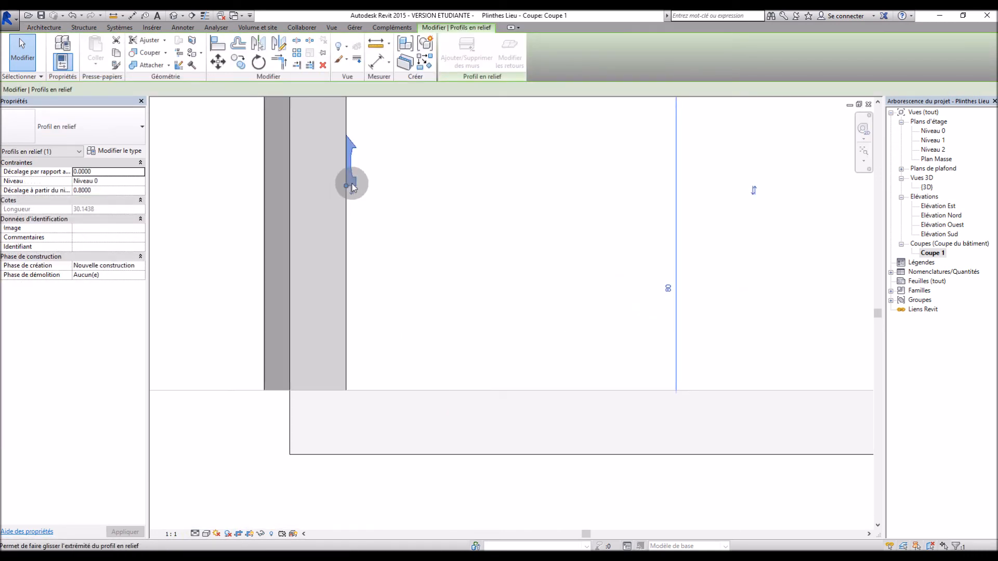
left_click_drag(346, 185, 346, 391)
left_click_drag(355, 187, 353, 186)
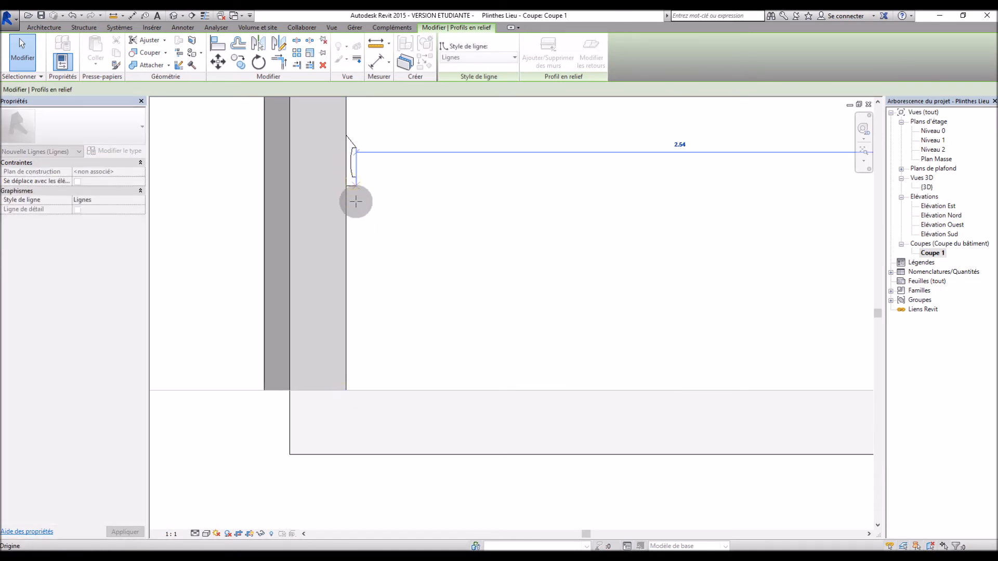
left_click_drag(357, 417, 357, 418)
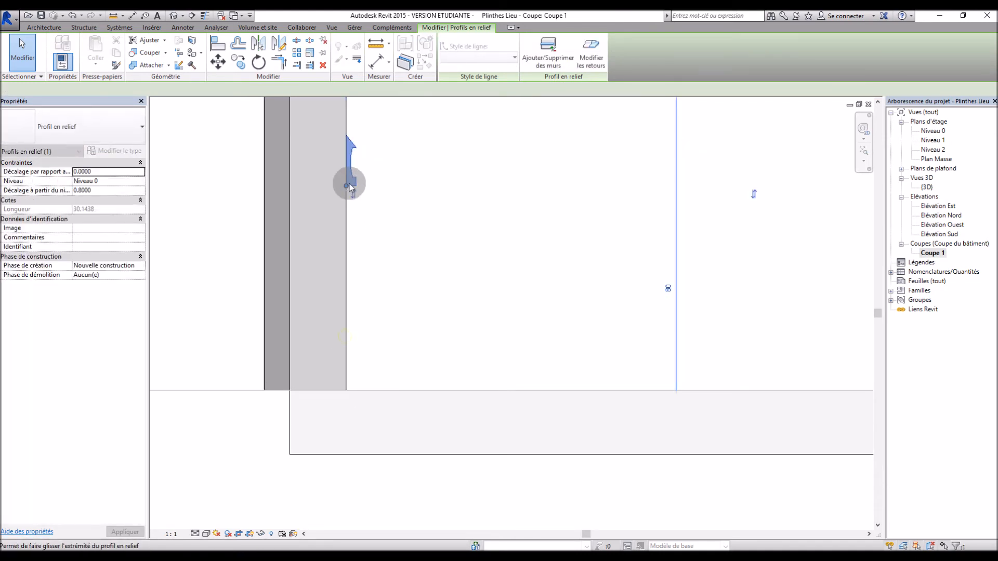
left_click(353, 194)
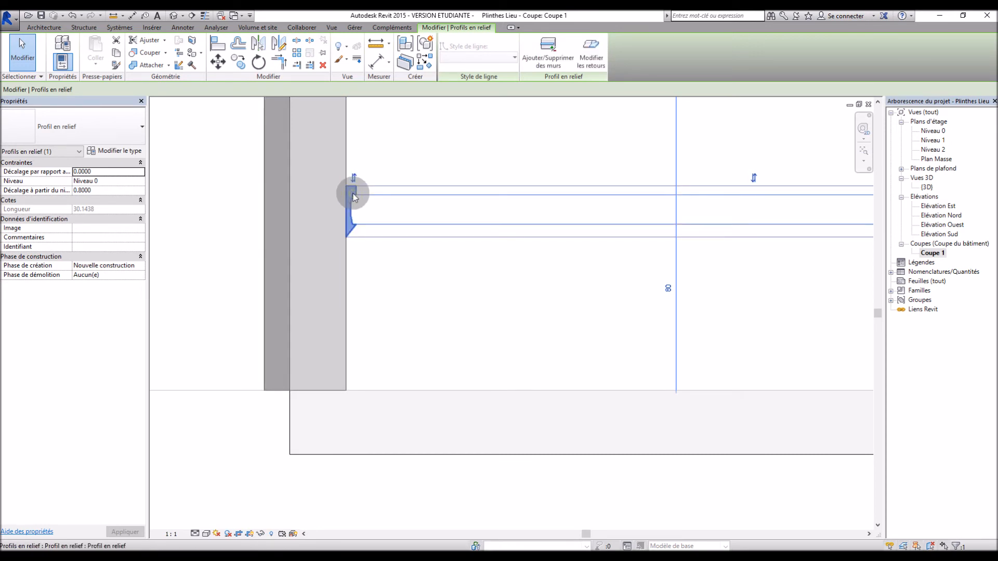
Step: Lower the wall sweep in the section so its foot rests on the floor slab at Niveau 0
left_click_drag(354, 168, 384, 361)
left_click(237, 270)
scroll(235, 273, "down", 2)
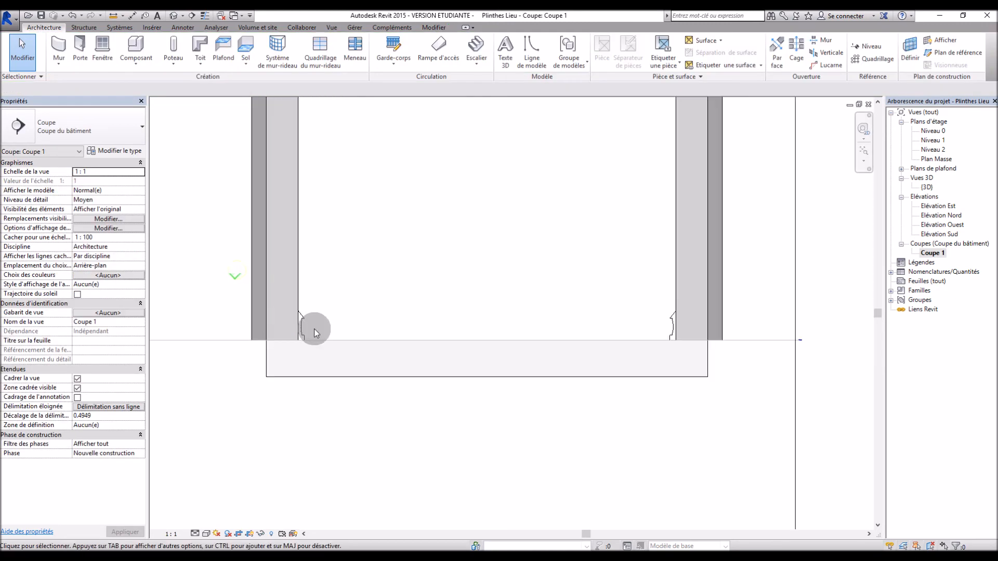
left_click(307, 327)
left_click(364, 395)
scroll(408, 419, "down", 2)
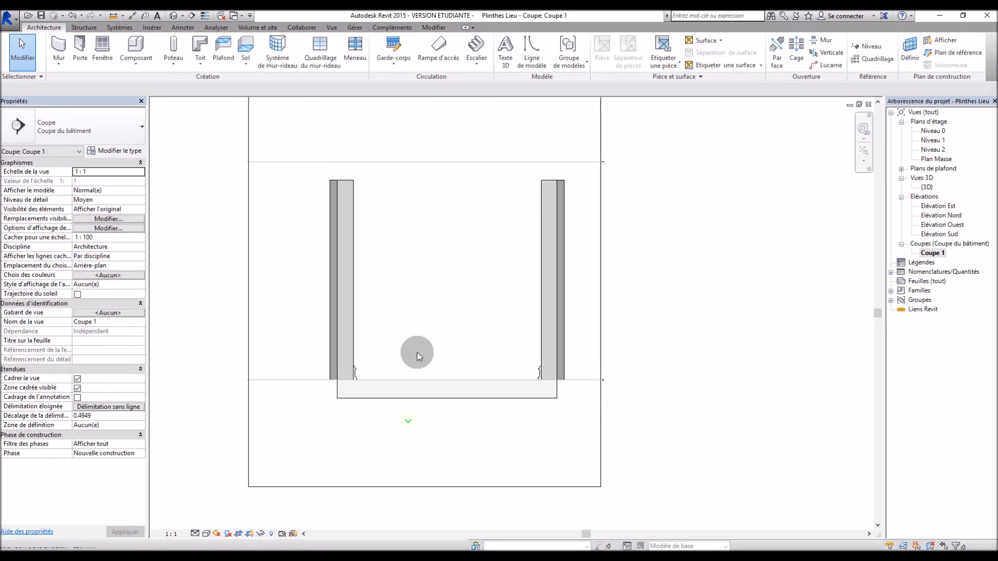
scroll(450, 269, "up", 2)
Step: Return to the 3D view, enable its section box and pull the front face inward to cut through the room
double_click(927, 187)
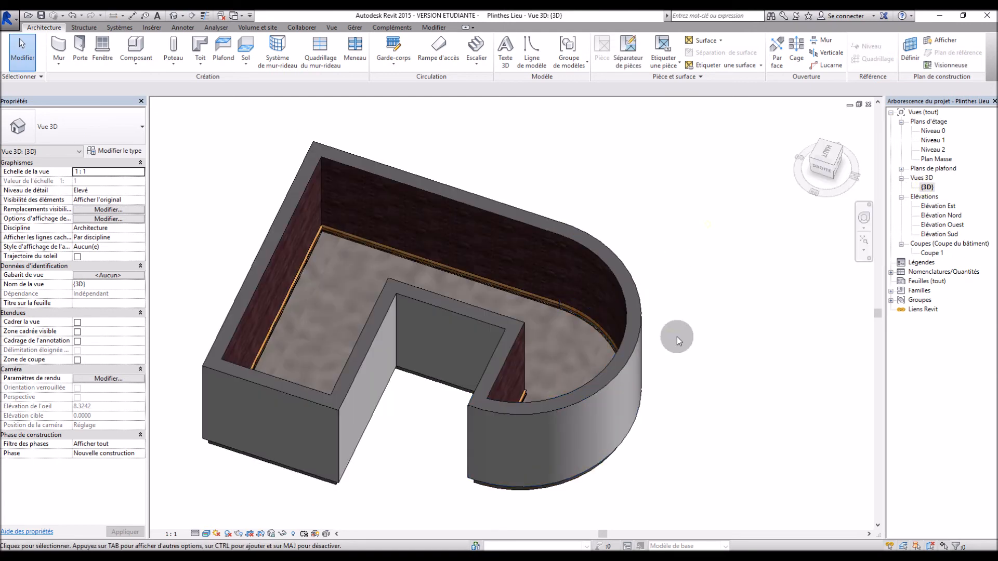
scroll(565, 321, "down", 3)
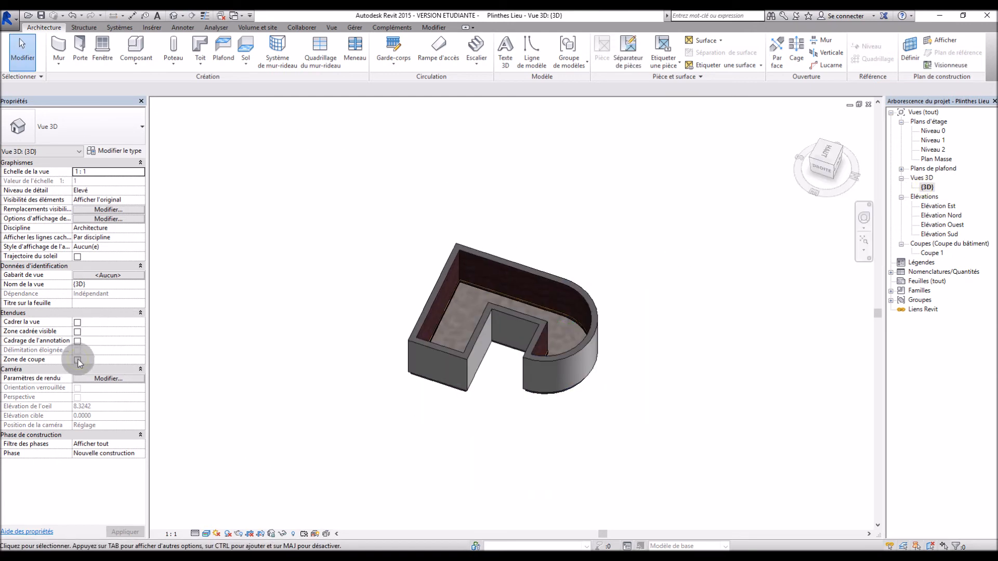
left_click(457, 401)
left_click_drag(485, 387, 501, 359)
left_click(466, 419)
middle_click_drag(449, 429, 482, 378, "shift")
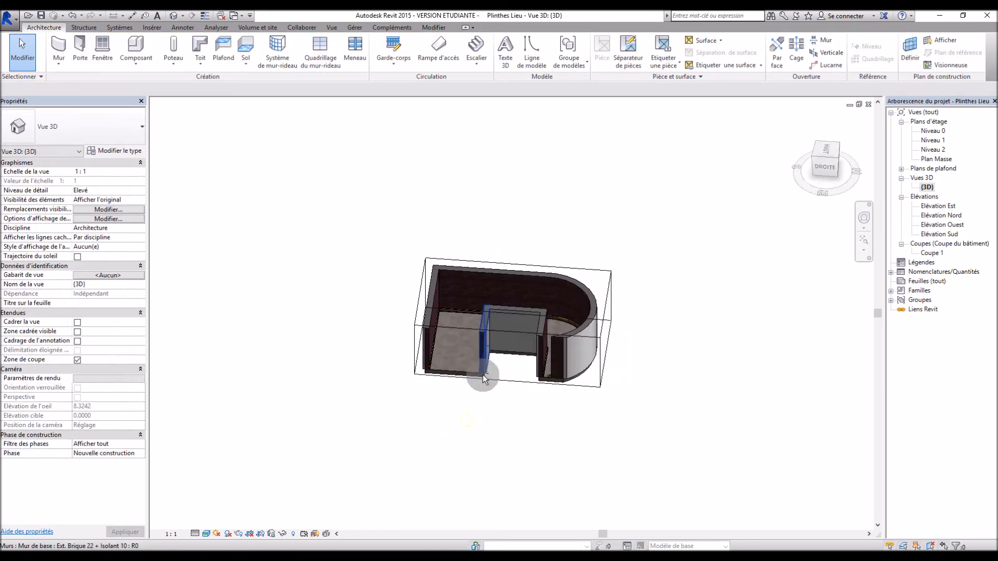
Step: Examine the cut skirting profile up close where it meets the brick wall and the floor slab
scroll(458, 374, "up", 6)
middle_click_drag(409, 333, 425, 320)
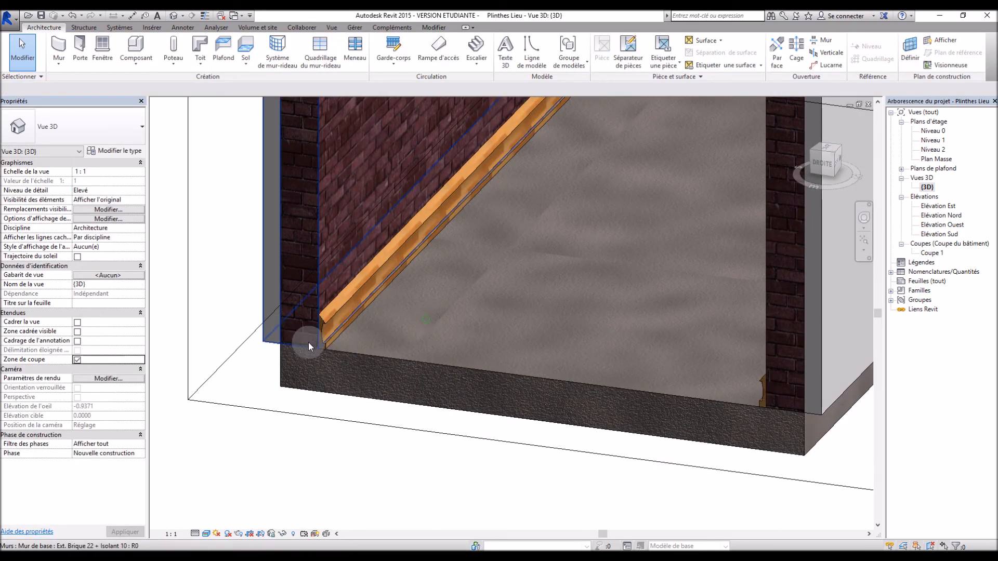
scroll(666, 348, "down", 3)
middle_click_drag(511, 403, 468, 350, "shift")
scroll(573, 284, "up", 8)
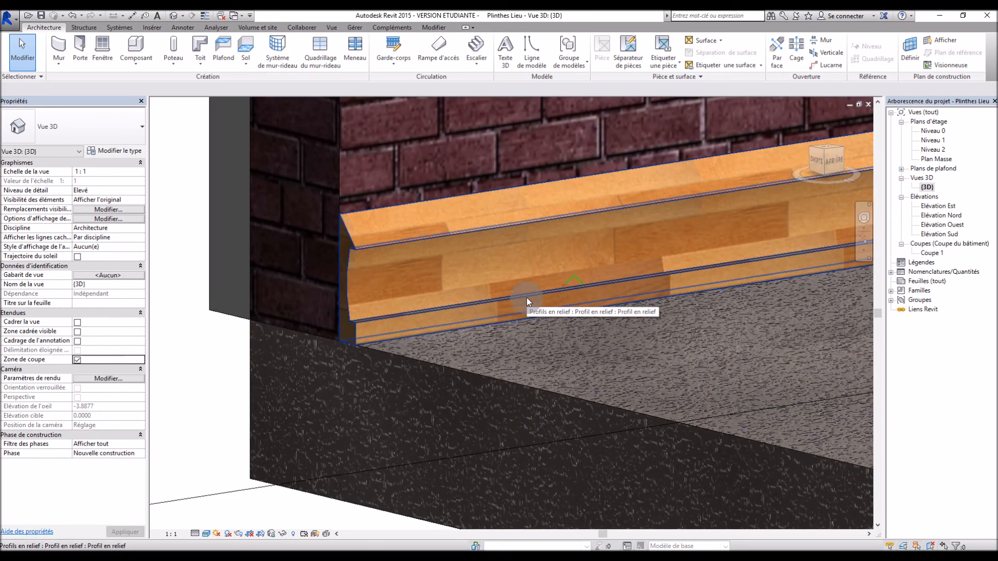
scroll(526, 297, "down", 6)
middle_click_drag(526, 297, 520, 388, "shift")
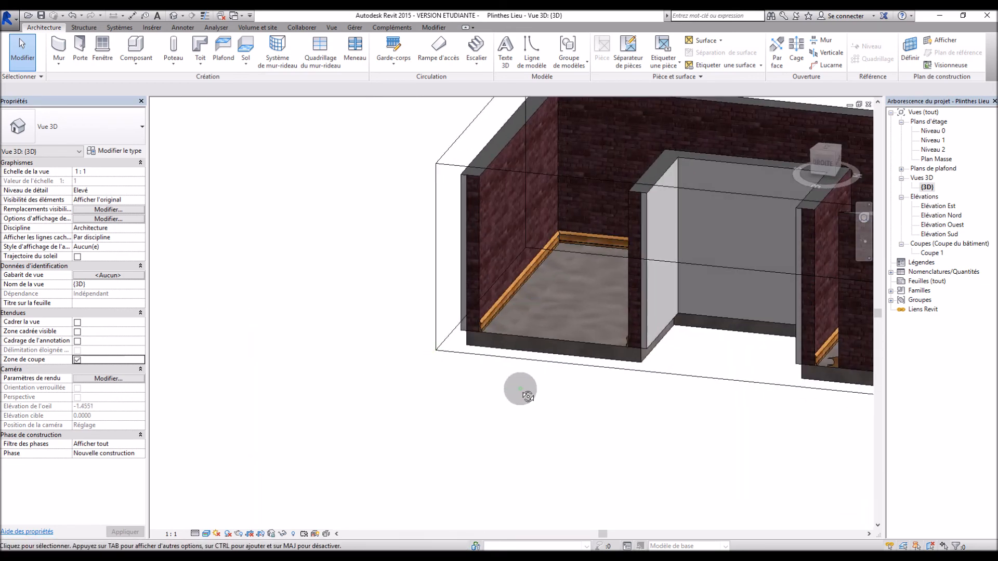
Step: Examine the skirting along the straight and curved inner walls of the cut room in 3D
scroll(527, 397, "down", 5)
middle_click_drag(580, 439, 730, 449, "shift")
scroll(729, 398, "up", 6)
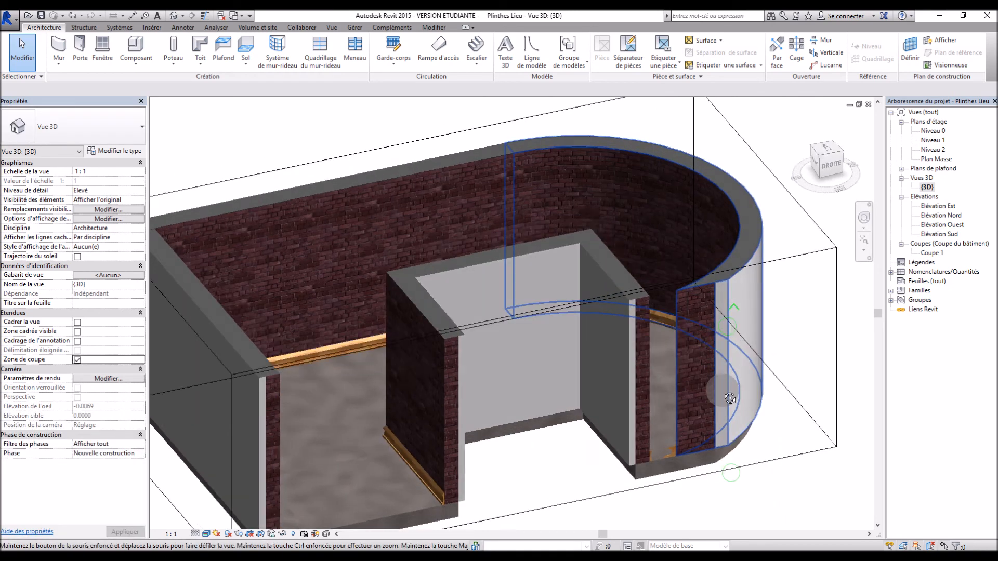
middle_click_drag(730, 399, 631, 285, "shift")
scroll(467, 192, "up", 5)
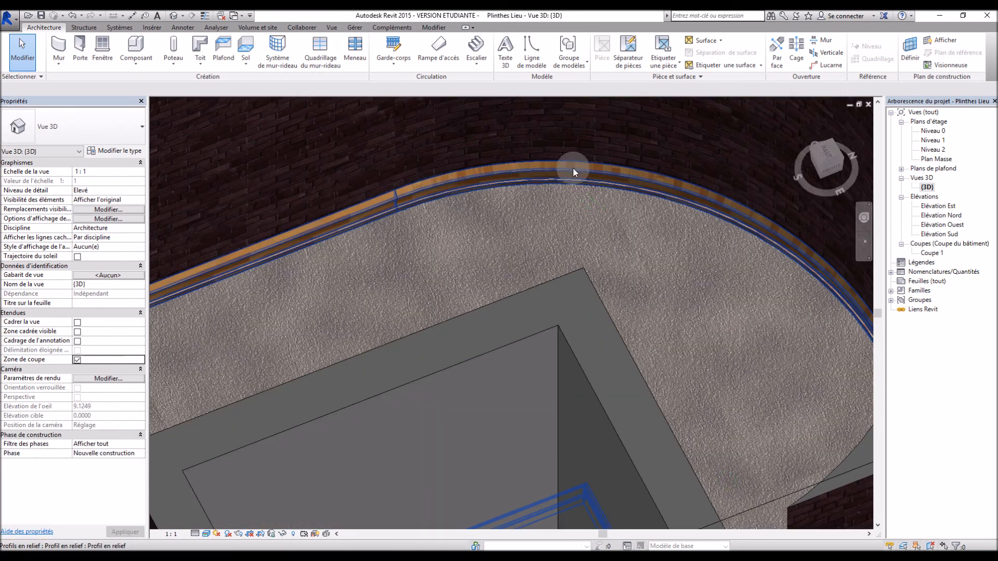
scroll(573, 168, "down", 6)
middle_click_drag(477, 239, 71, 389, "shift")
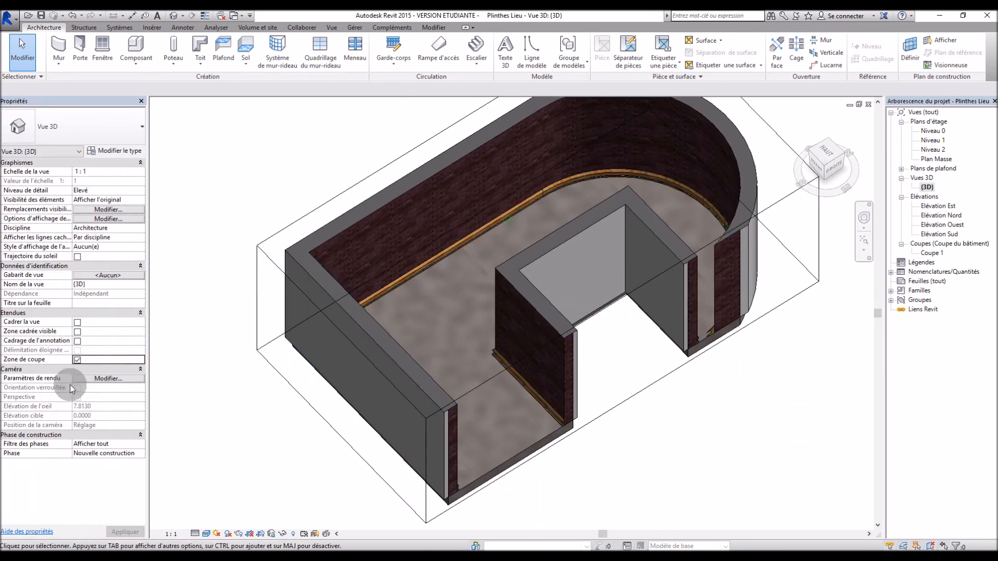
Step: Turn off the section box so the 3D view shows the whole building
left_click(77, 360)
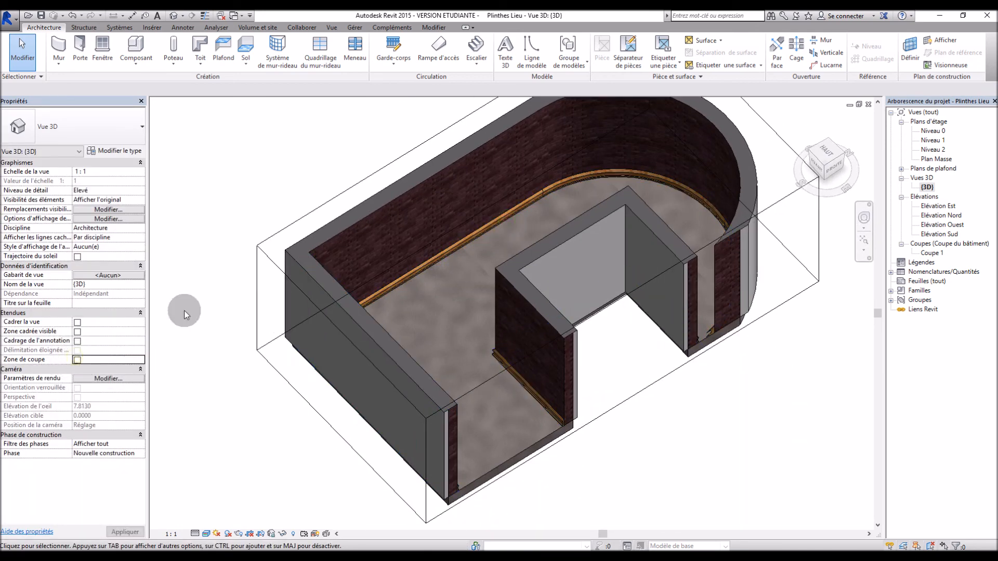
scroll(285, 223, "down", 3)
middle_click_drag(579, 315, 349, 126, "shift")
Step: In the Niveau 0 plan, place an Int. Simple PP (0.73m x 2.04m) door in the vertical wall of the recess
double_click(930, 131)
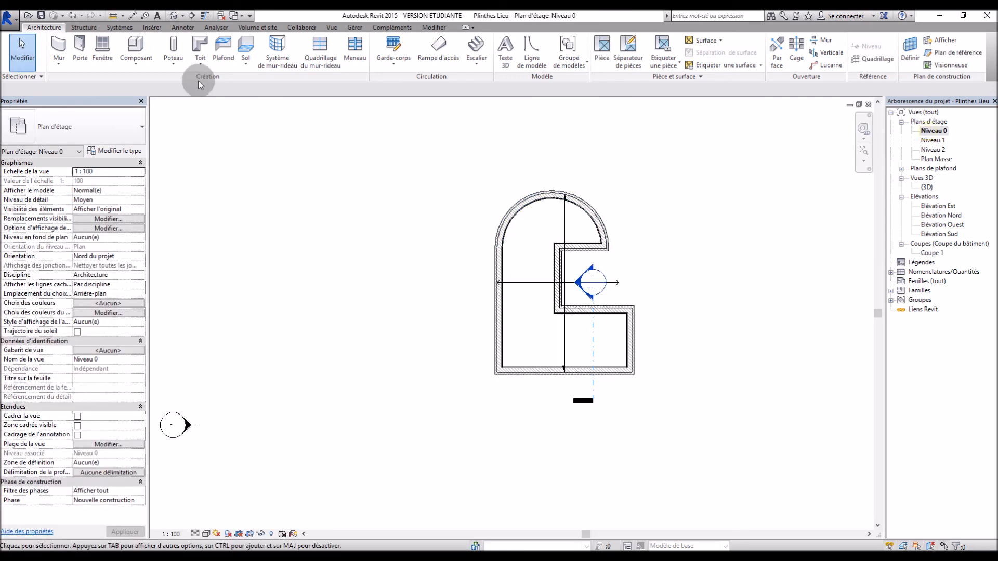
left_click(83, 52)
scroll(592, 346, "up", 3)
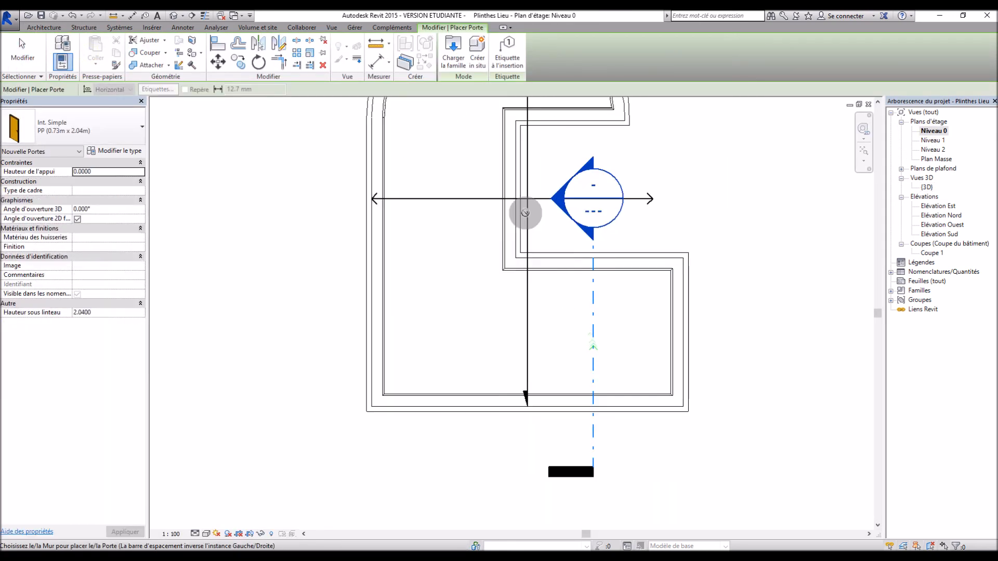
left_click(560, 199)
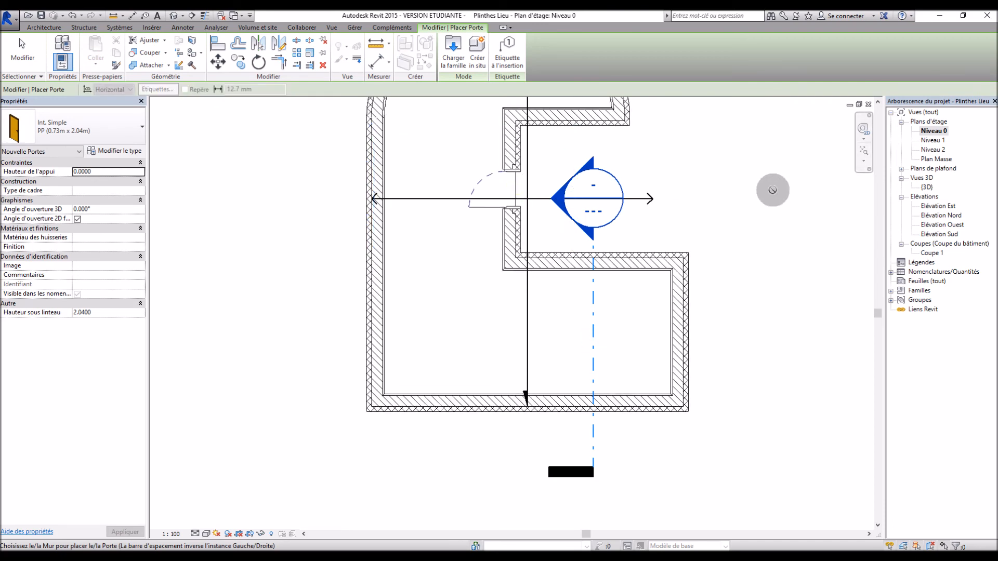
key("Escape")
Step: Return to the 3D view and examine how the skirting ends on both sides of the door, including its Modify Returns option
double_click(938, 189)
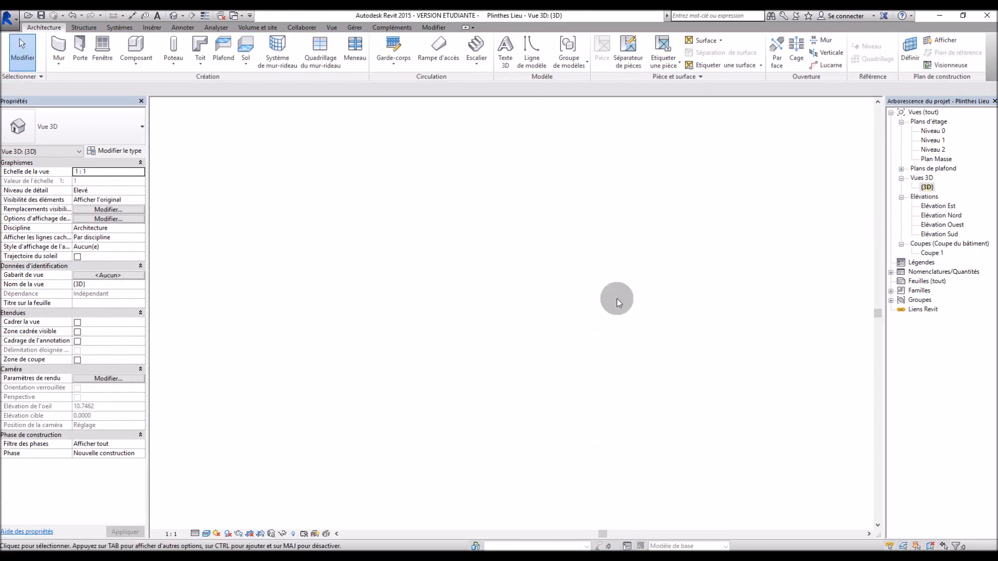
middle_click_drag(276, 311, 498, 294, "shift")
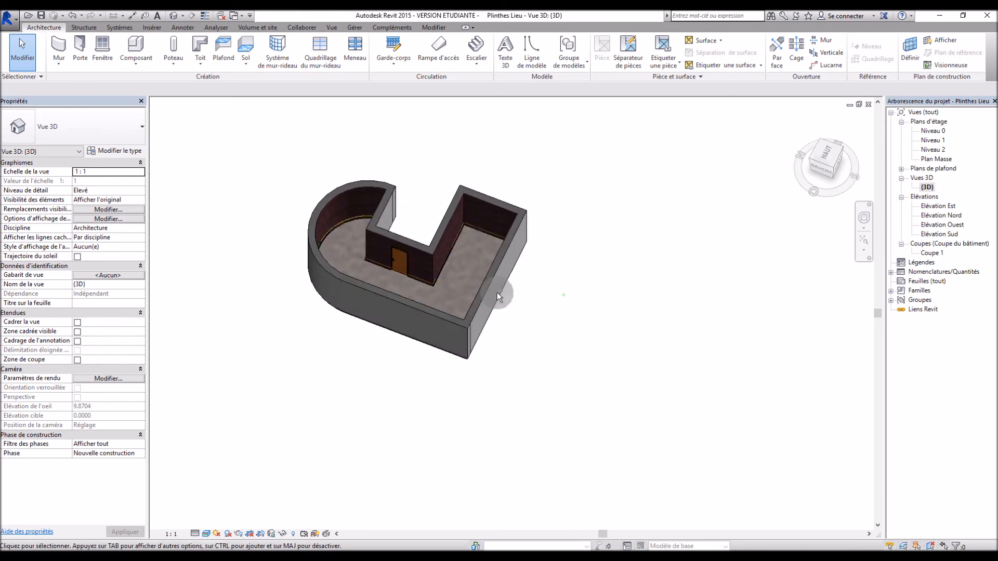
scroll(348, 261, "up", 6)
scroll(679, 301, "up", 3)
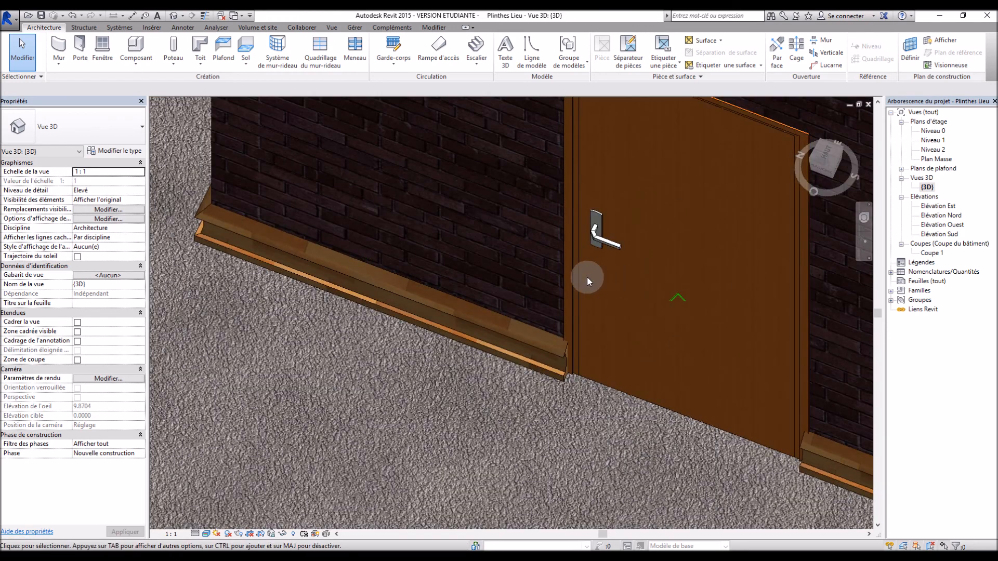
scroll(576, 366, "up", 3)
scroll(481, 325, "up", 3)
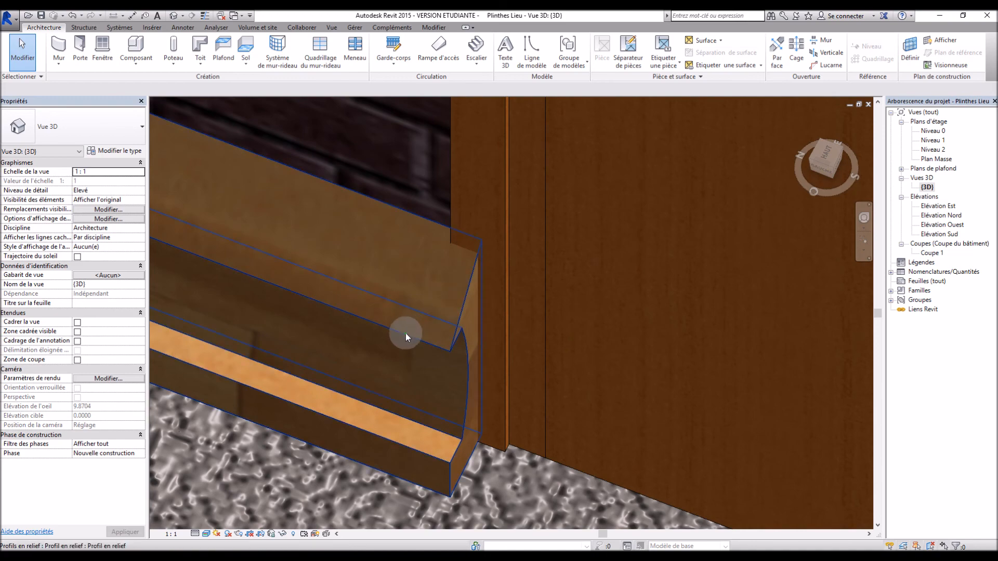
scroll(406, 333, "down", 6)
middle_click_drag(399, 393, 488, 419, "shift")
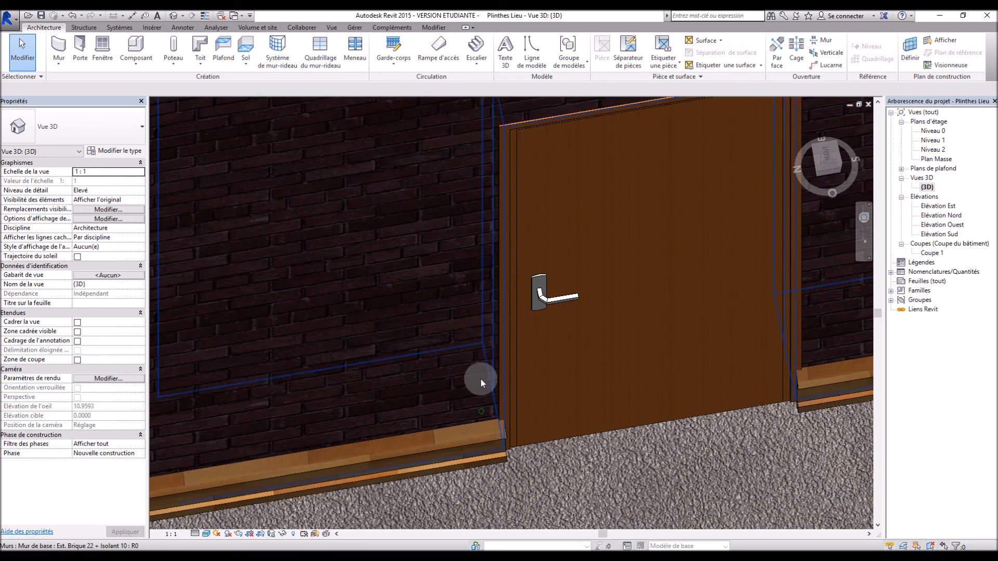
scroll(480, 378, "down", 4)
middle_click_drag(635, 410, 653, 442, "shift")
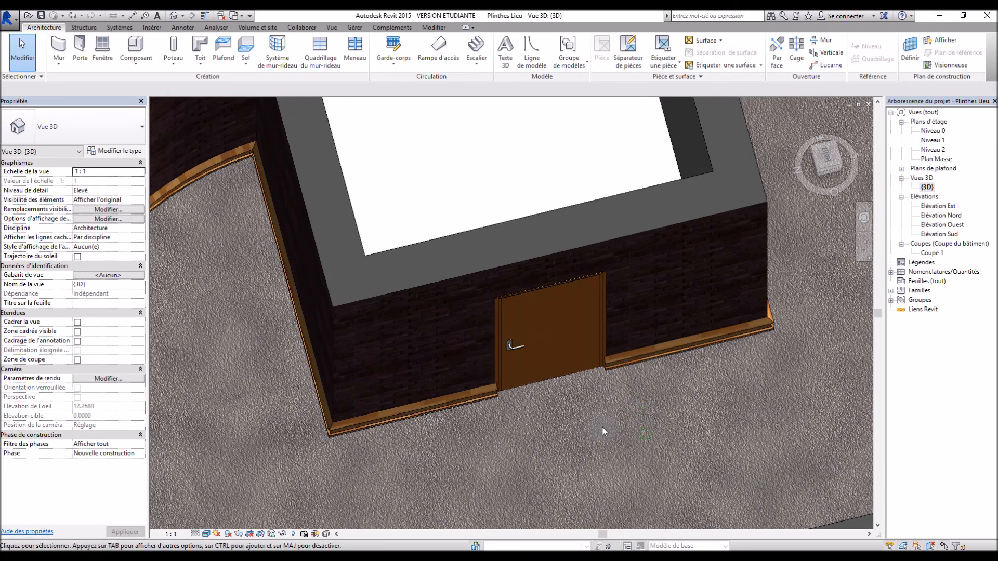
left_click(640, 358)
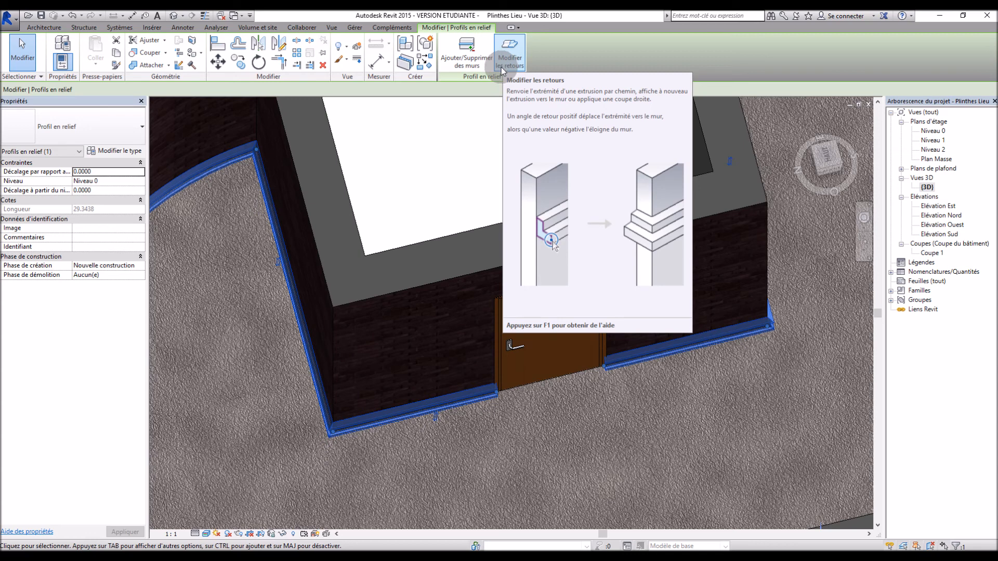
left_click(452, 125)
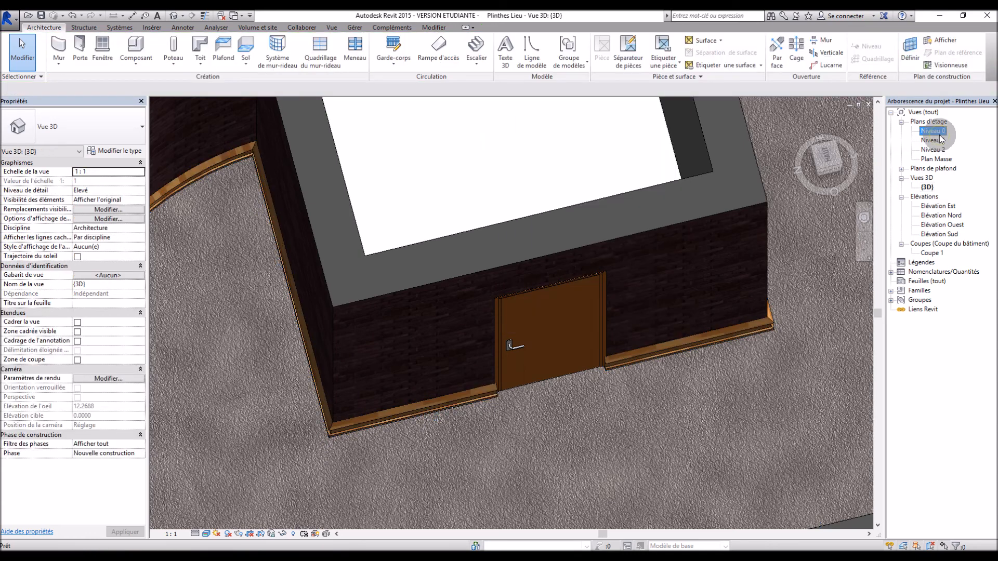
Step: In the Niveau 0 plan, apply 90° returns to the skirting's ends on both sides of the door
double_click(933, 131)
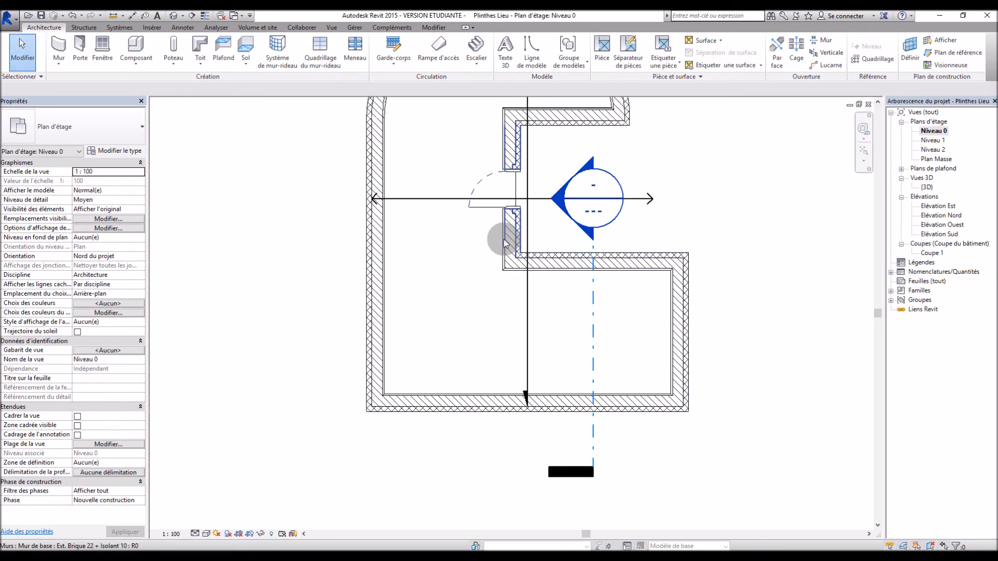
scroll(503, 242, "up", 5)
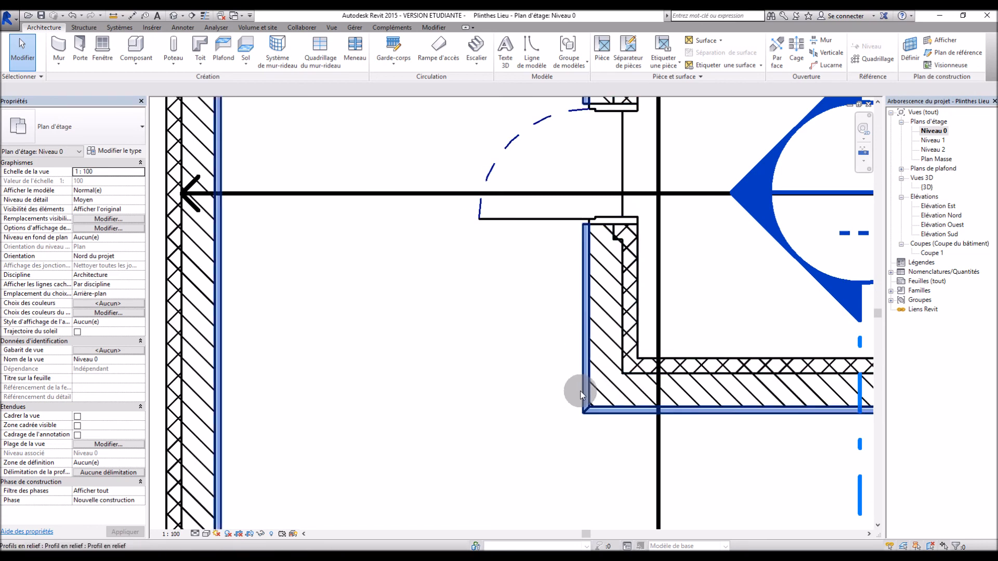
left_click(584, 395)
left_click(584, 405)
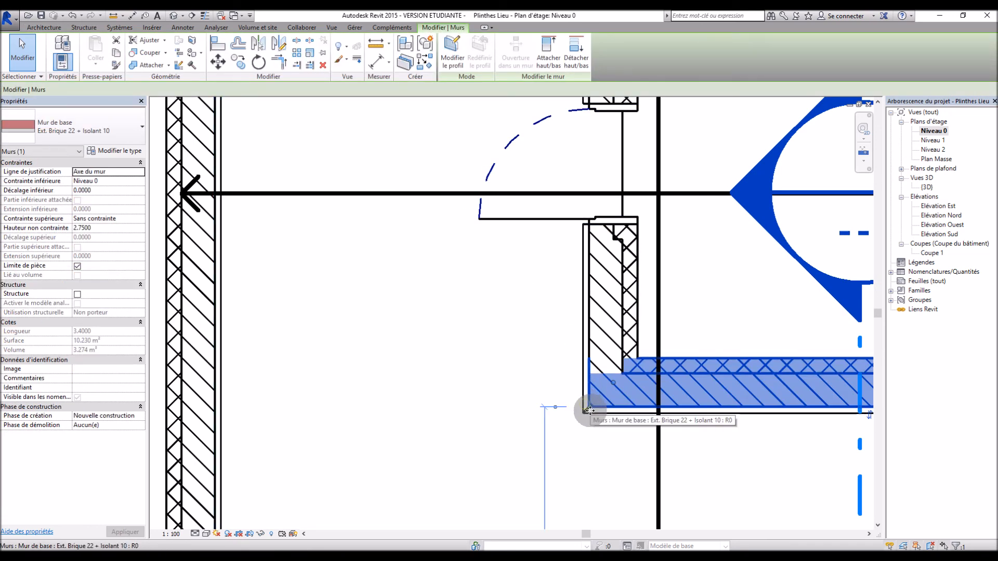
left_click(600, 421)
left_click(601, 414)
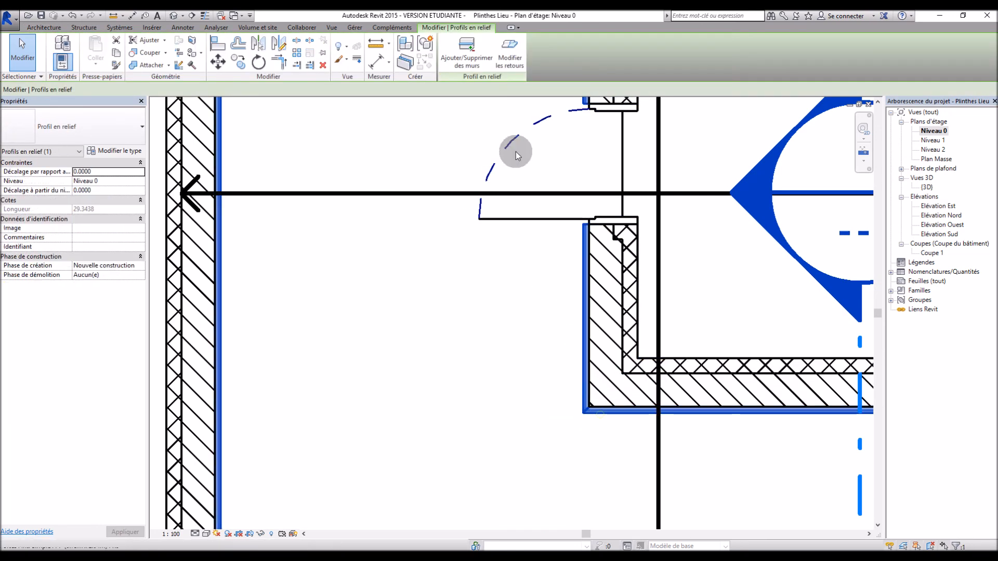
left_click(510, 58)
scroll(569, 141, "up", 3)
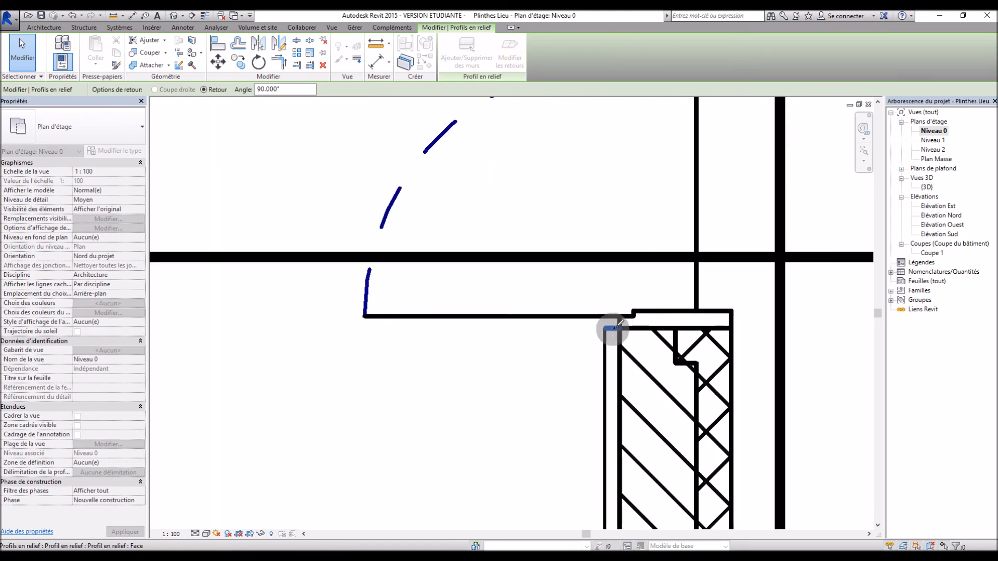
scroll(553, 368, "down", 2)
left_click(595, 153)
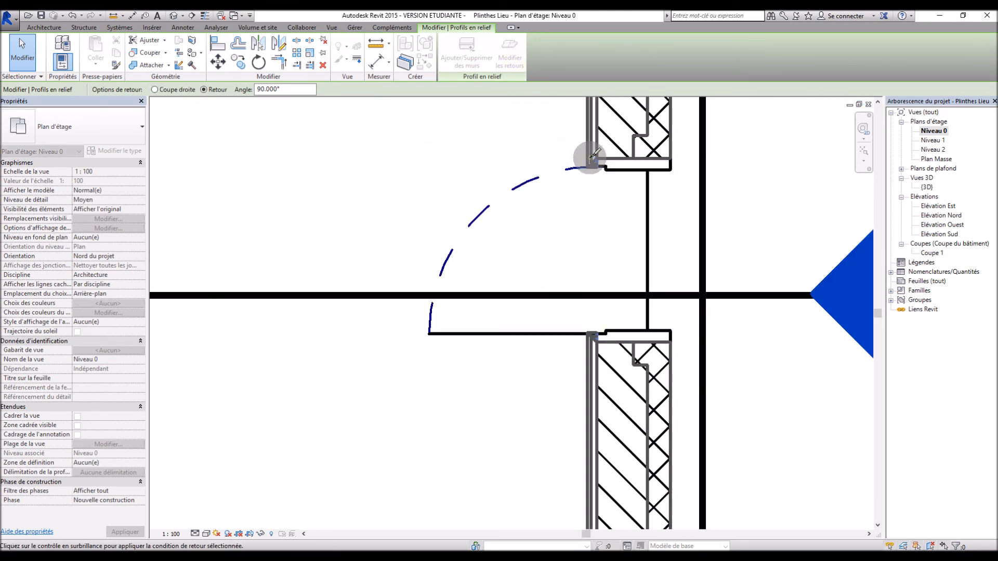
left_click(530, 217)
Step: Return to the 3D view and inspect the skirting returns beside the door, an inner corner joint and the whole room
double_click(928, 187)
scroll(730, 225, "up", 5)
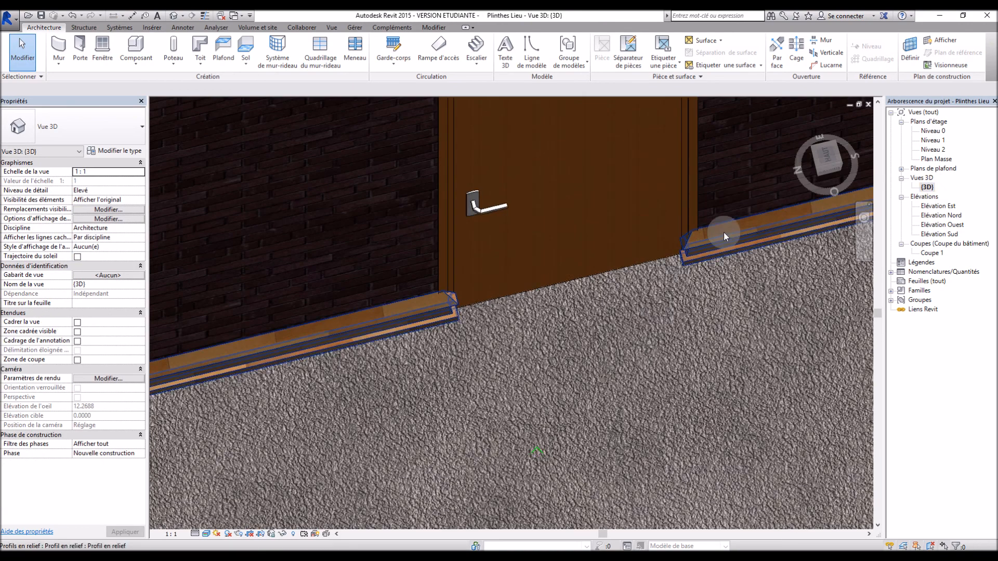
scroll(709, 250, "up", 3)
middle_click_drag(624, 397, 680, 386, "shift")
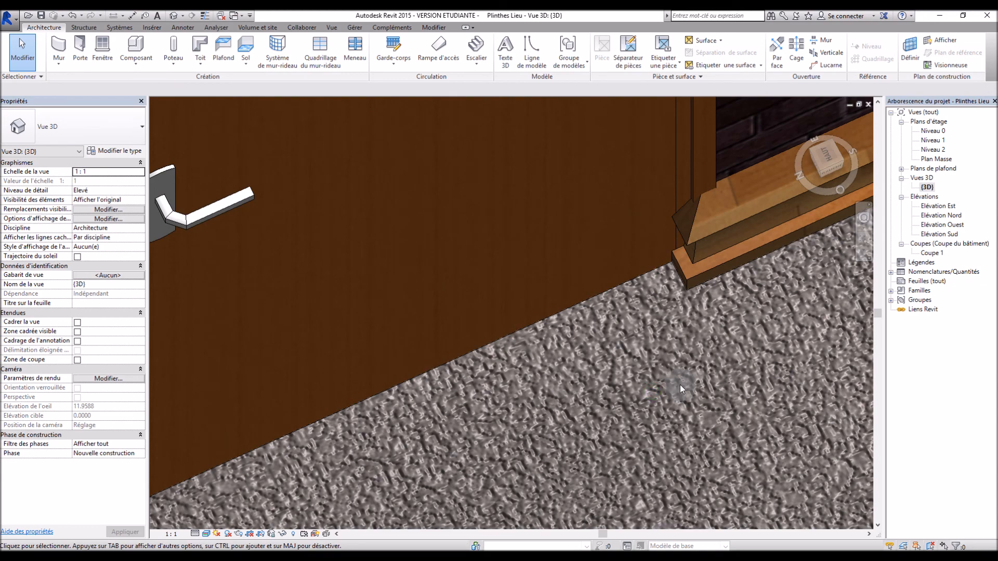
scroll(676, 344, "down", 6)
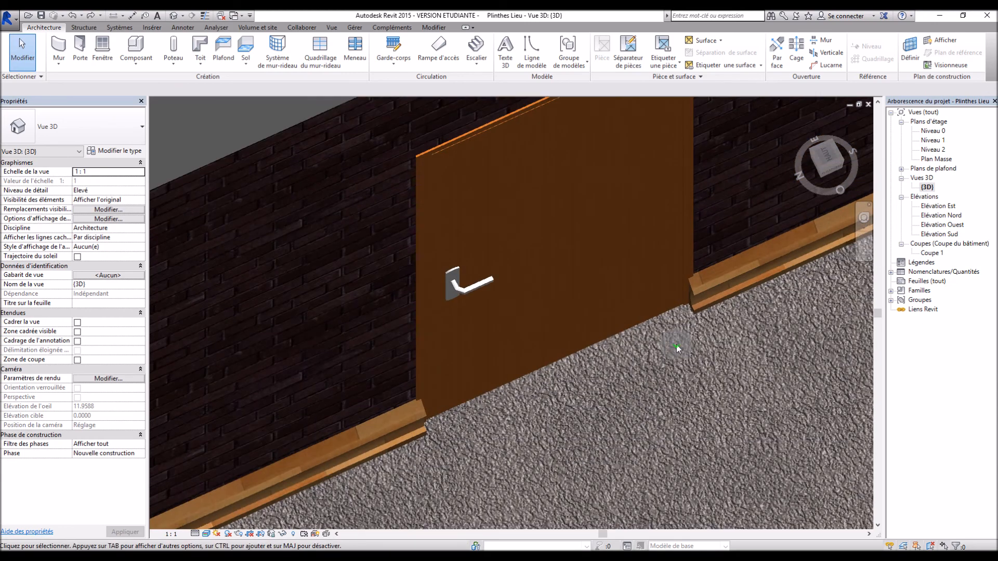
scroll(674, 347, "down", 5)
middle_click_drag(755, 345, 777, 214, "shift")
scroll(776, 214, "up", 10)
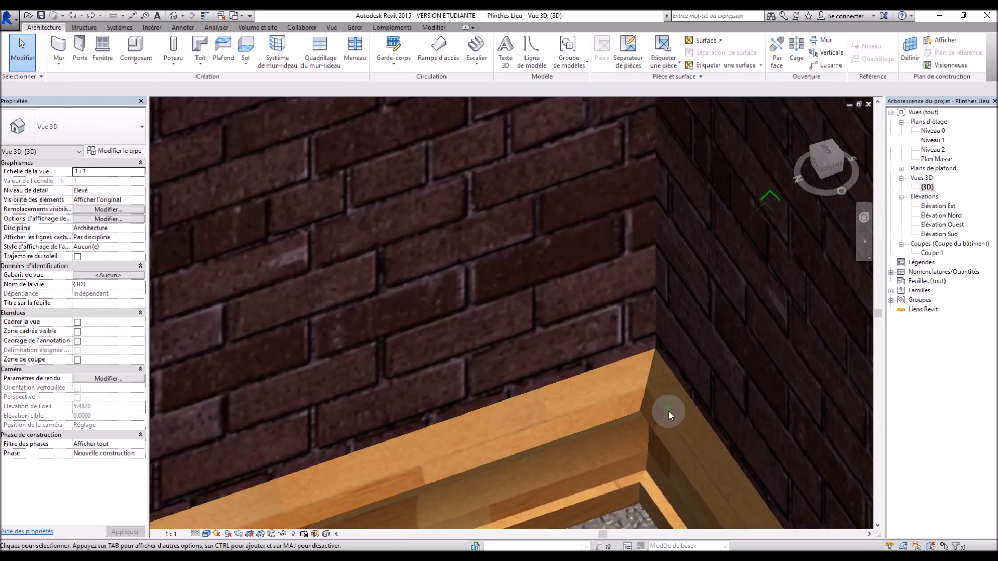
scroll(611, 348, "down", 10)
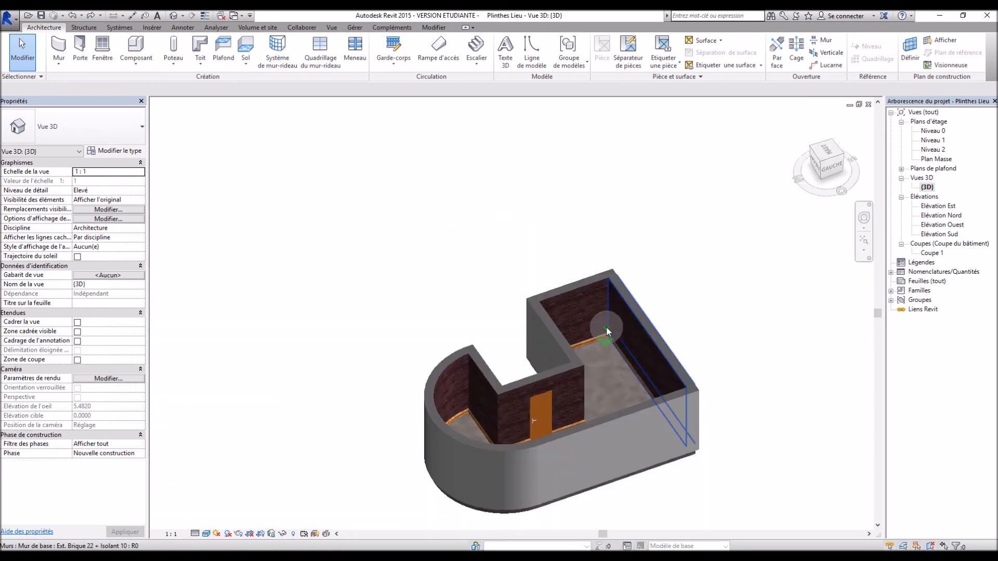
middle_click_drag(604, 406, 449, 424, "shift")
scroll(448, 432, "up", 5)
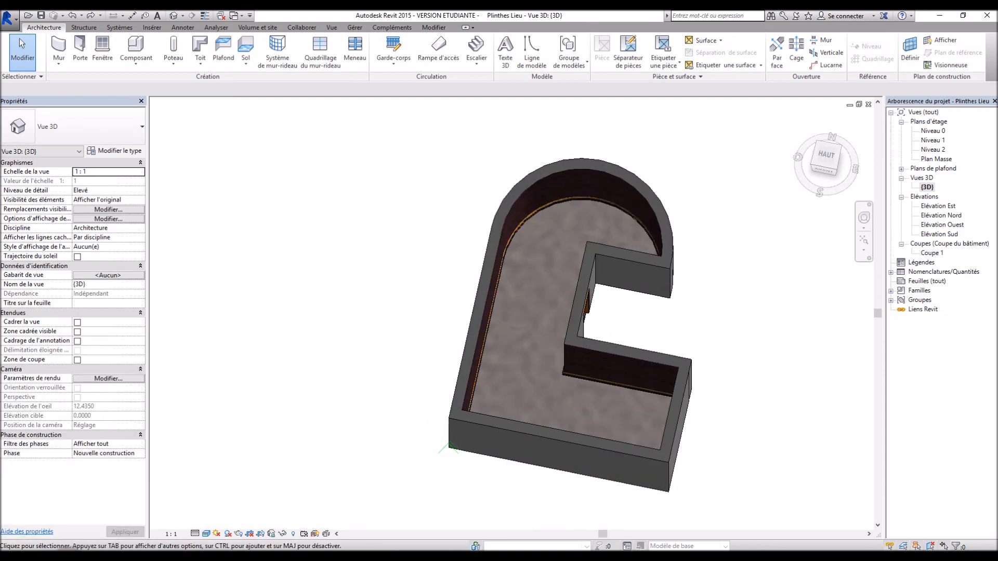
Step: Switch to File Explorer to point out the Plinthe01 file in the Familles folder, and return to the 3D model in Revit
left_click(65, 560)
left_click(942, 172)
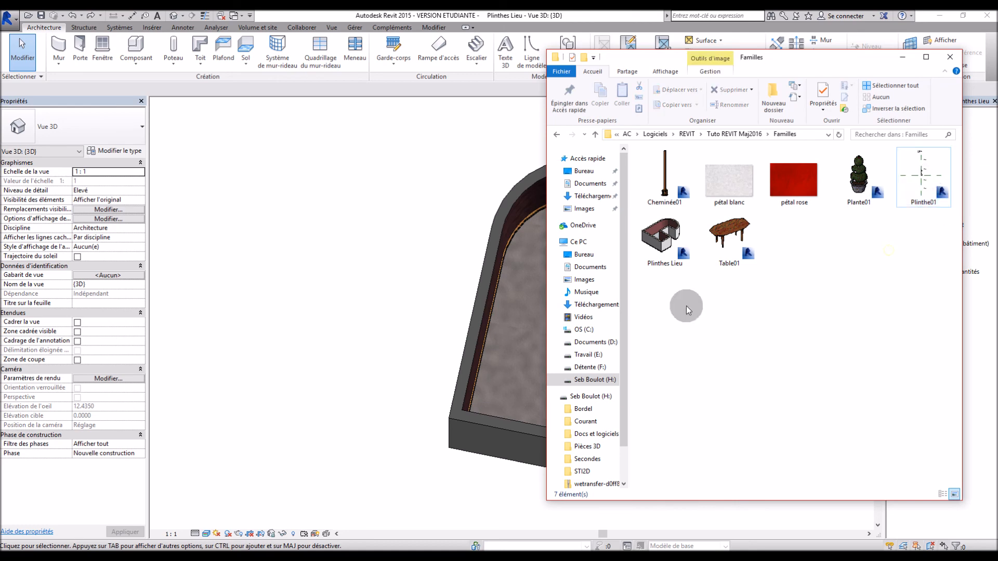
left_click(383, 280)
middle_click_drag(639, 322, 554, 248, "shift")
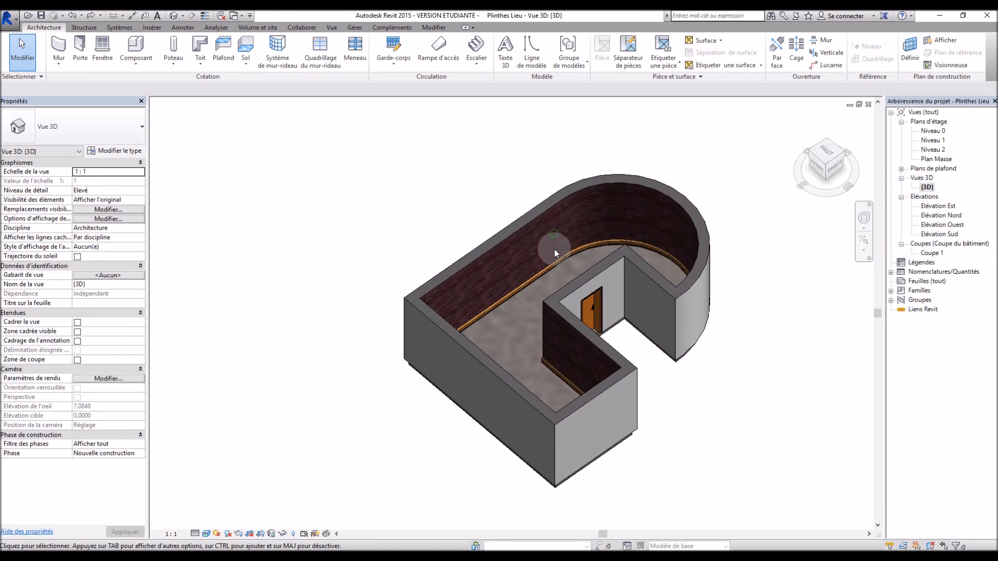